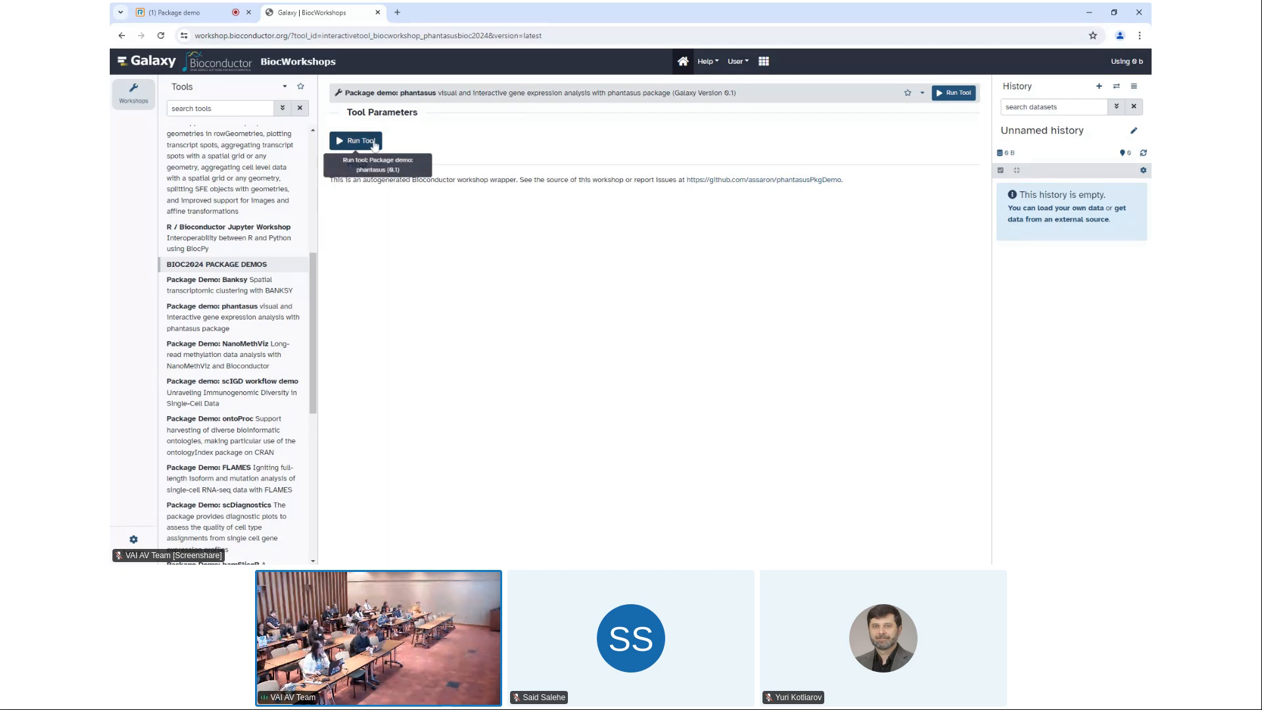
Run the "Package demo: phantasus" workshop tool
click(377, 140)
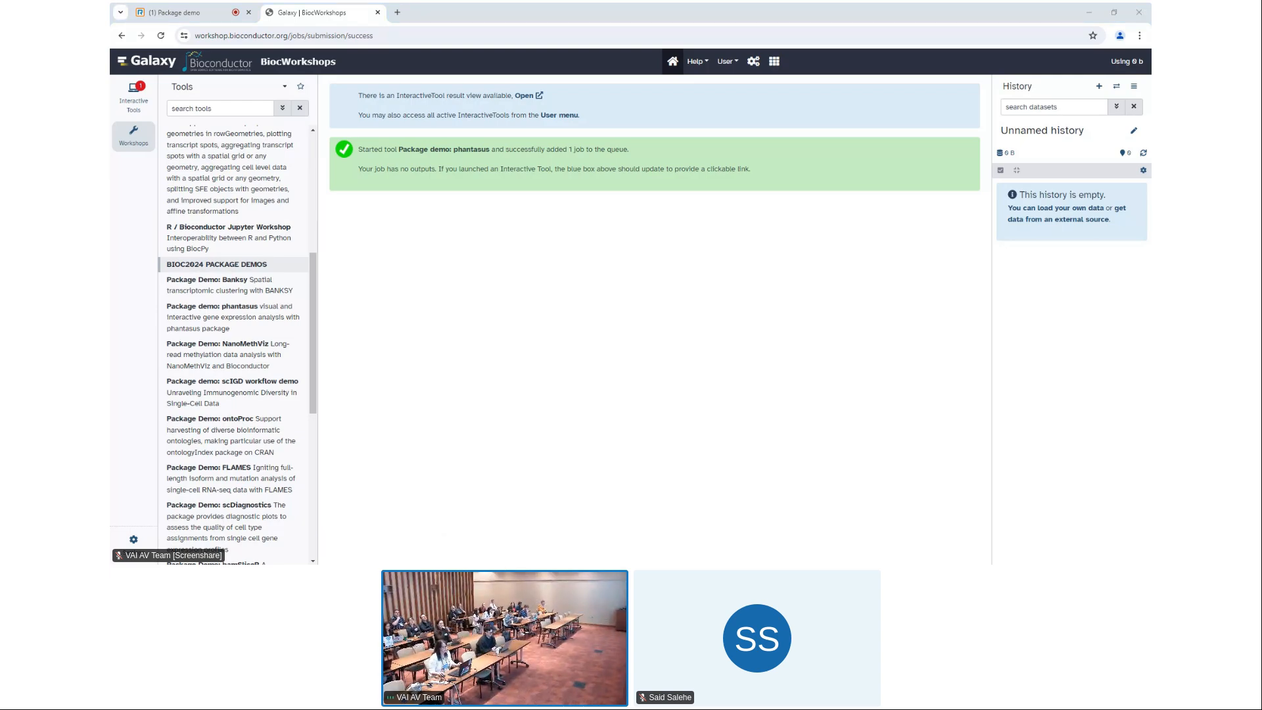
Return to the Package demo conference session and stop sharing the screen
click(166, 14)
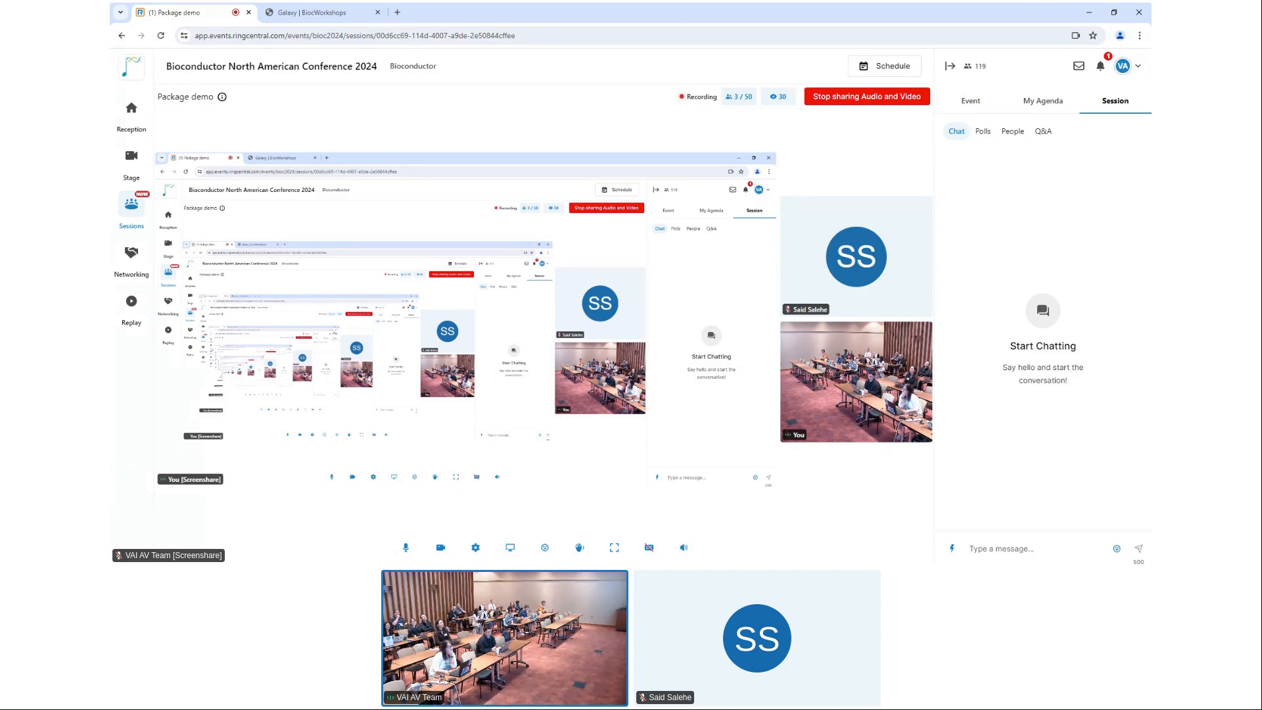
click(515, 558)
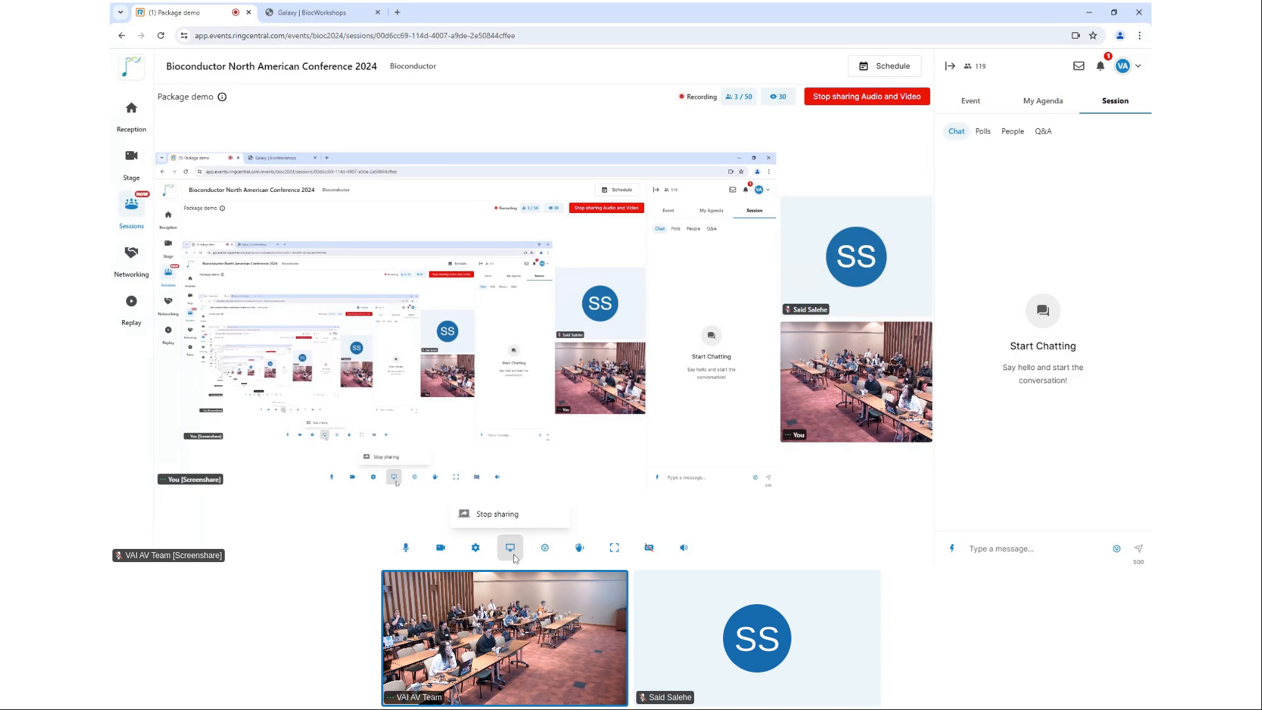
click(497, 514)
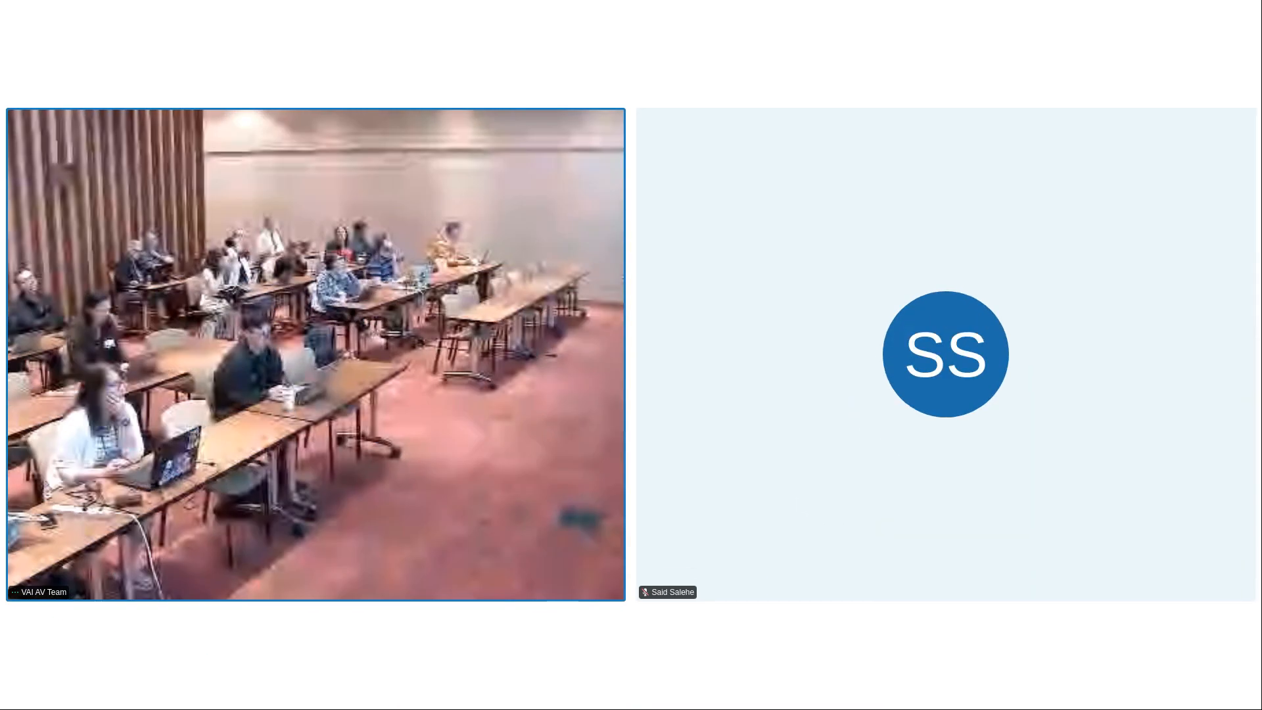
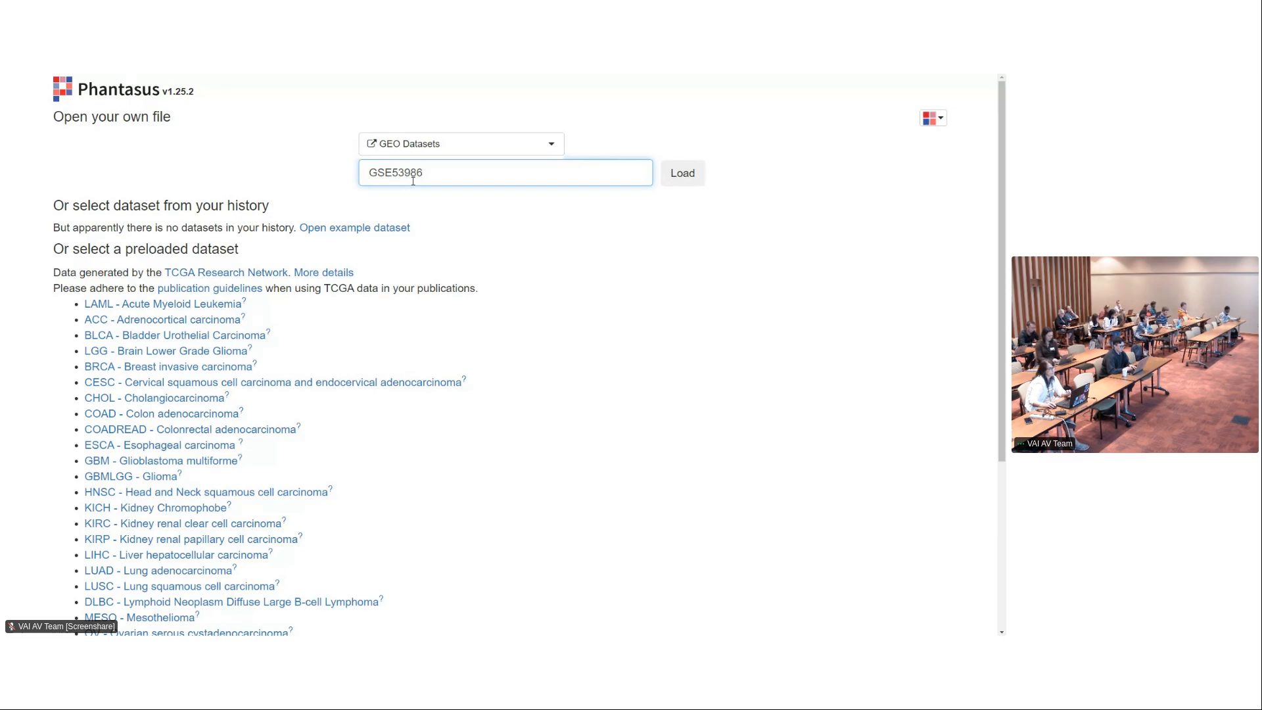
Load the GEO dataset GSE53986 in Phantasus and view the server's terminal in RStudio
click(682, 172)
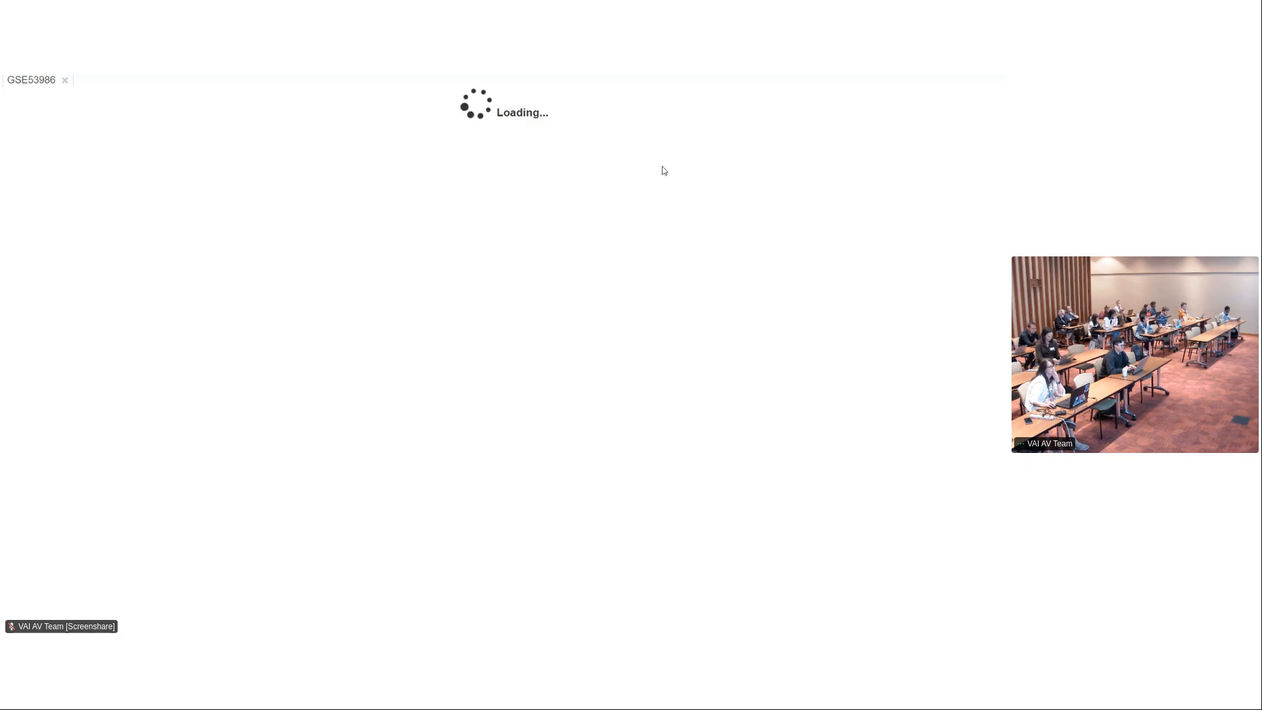
key(ctrl+shift+Tab)
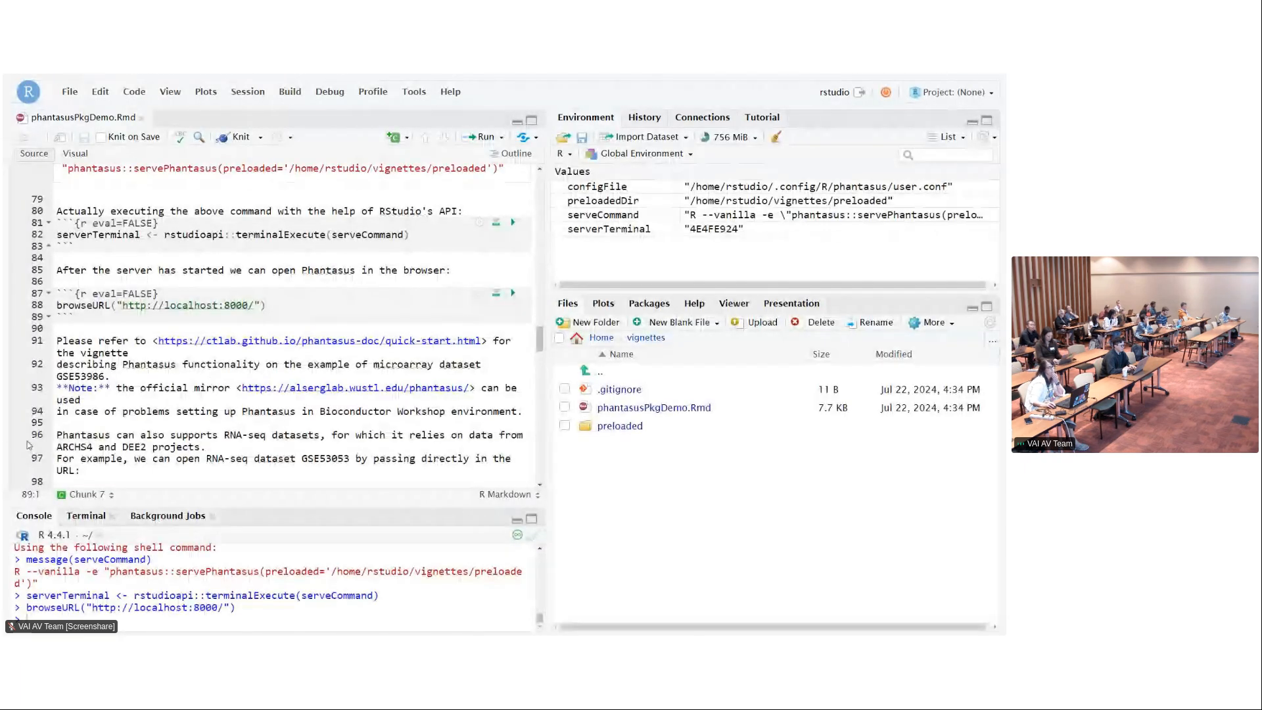
click(94, 516)
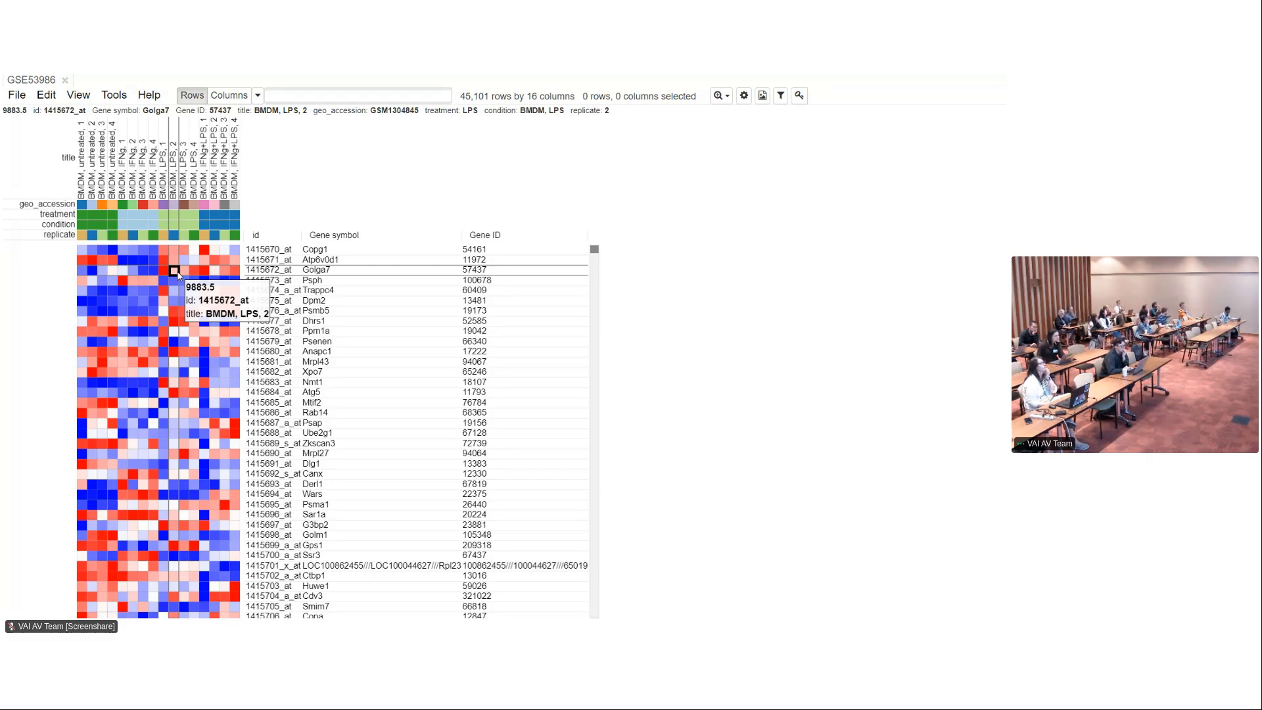
Adjust the GSE53986 expression values with Log 2 and Quantile normalize
click(119, 97)
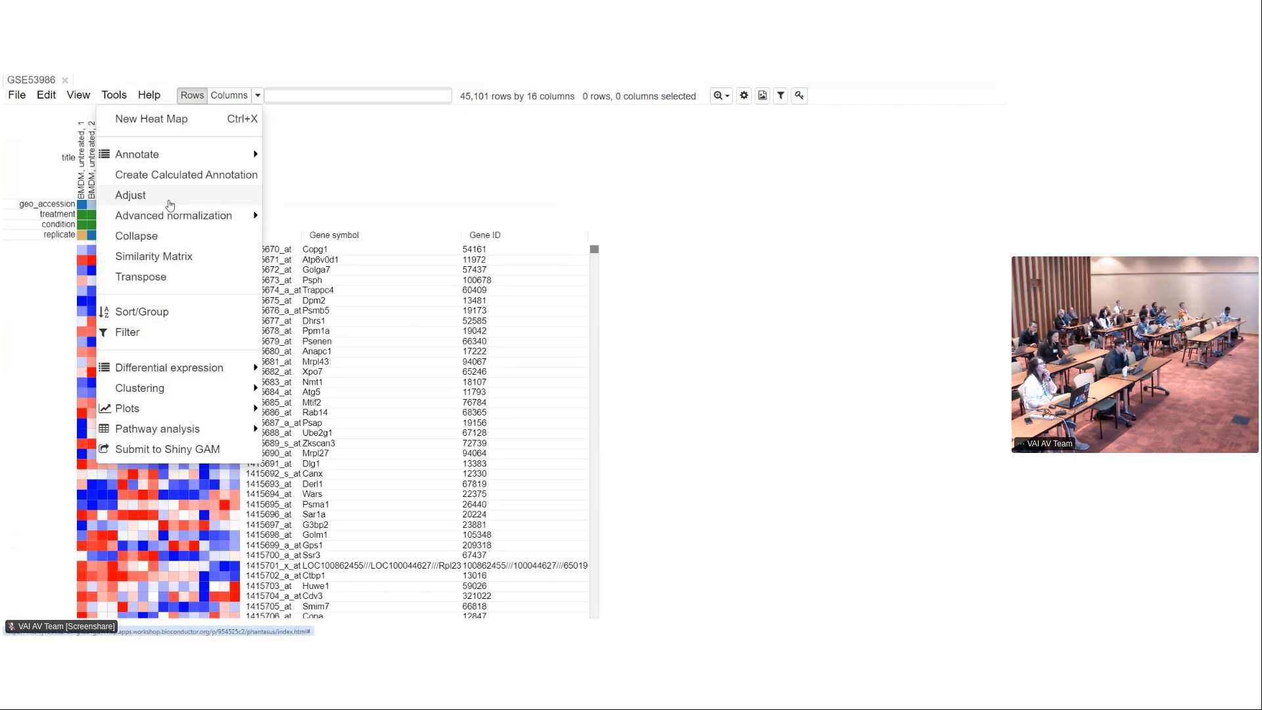
click(173, 201)
click(443, 242)
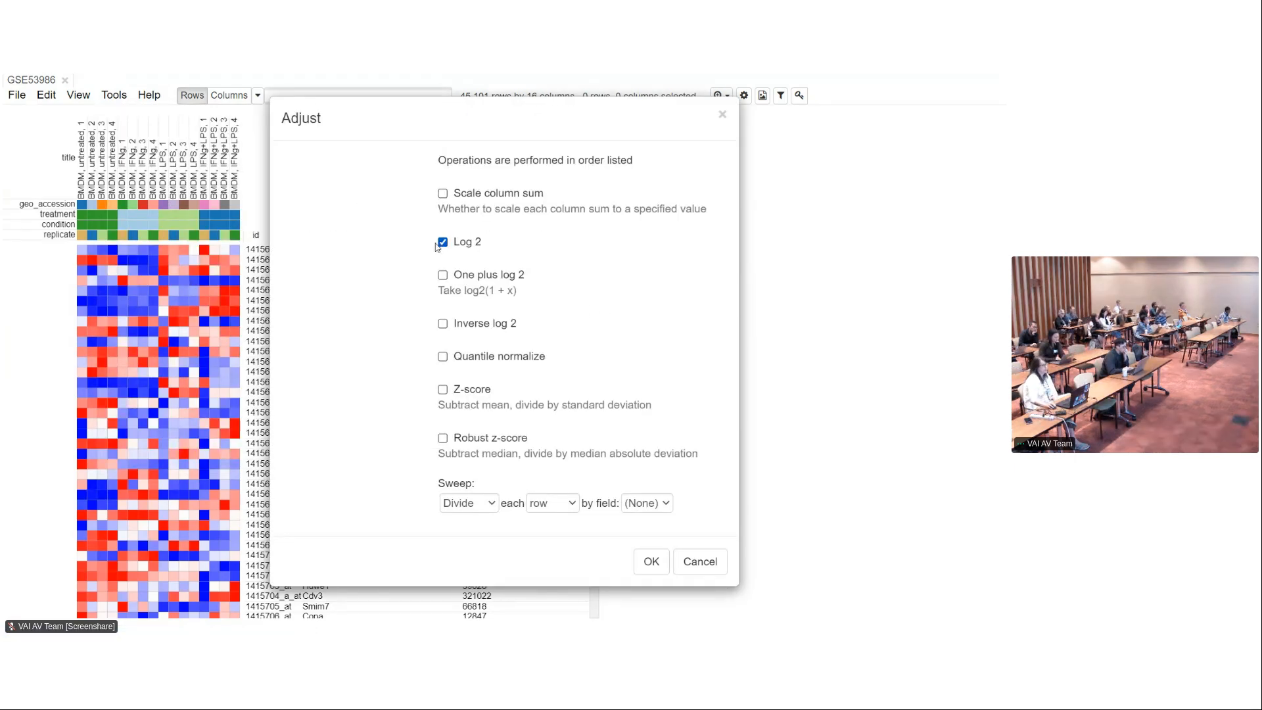
click(468, 359)
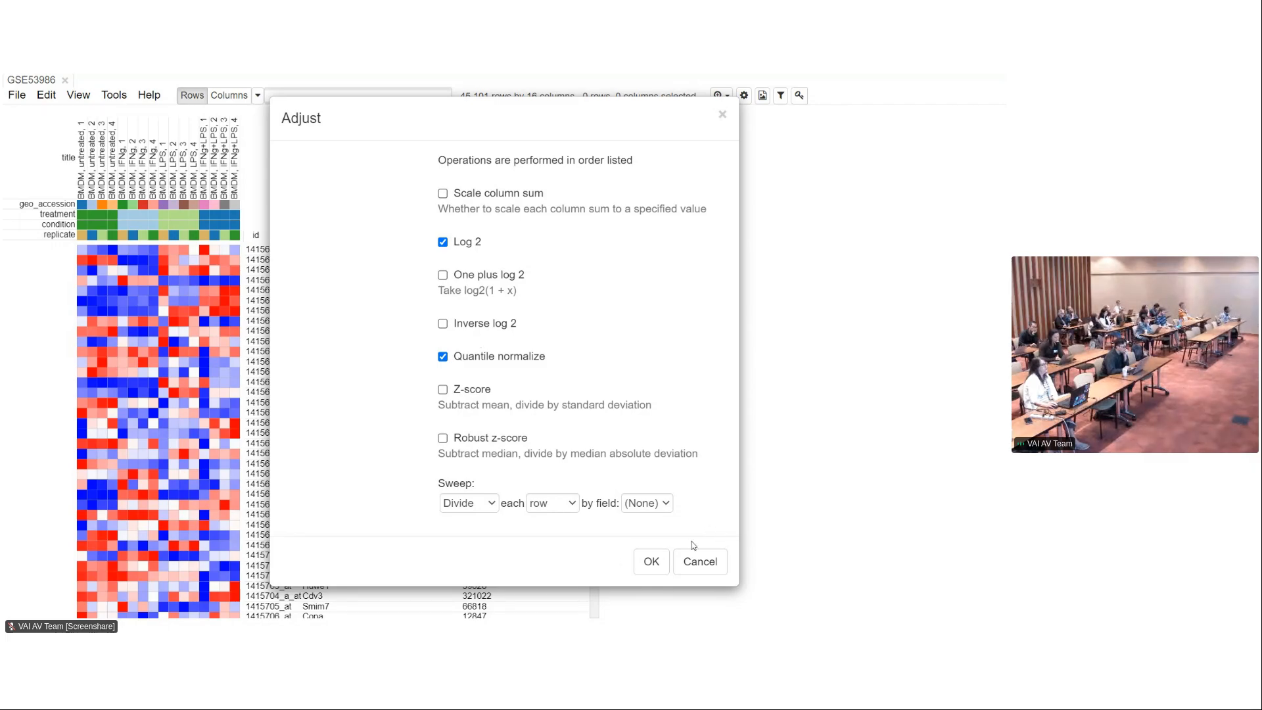
click(652, 563)
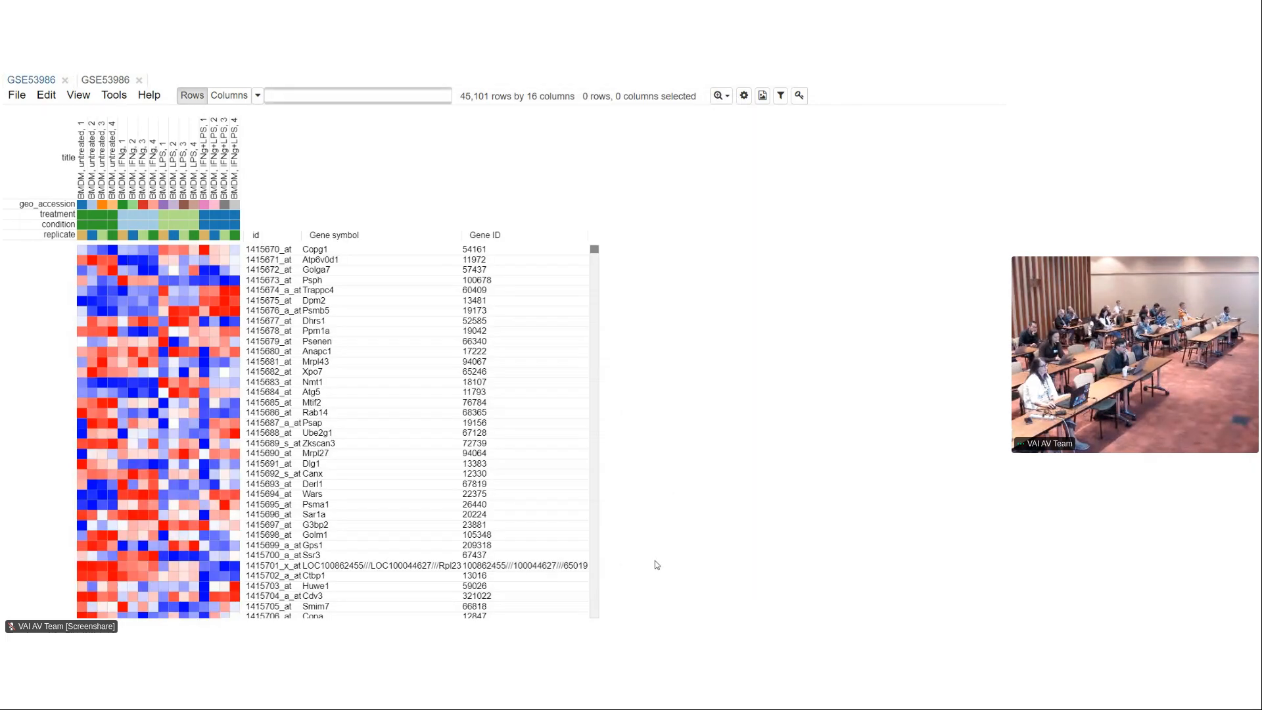
Compare cell values in the original and adjusted GSE53986 heat maps, and review the analysis steps on the presentation slide
click(92, 80)
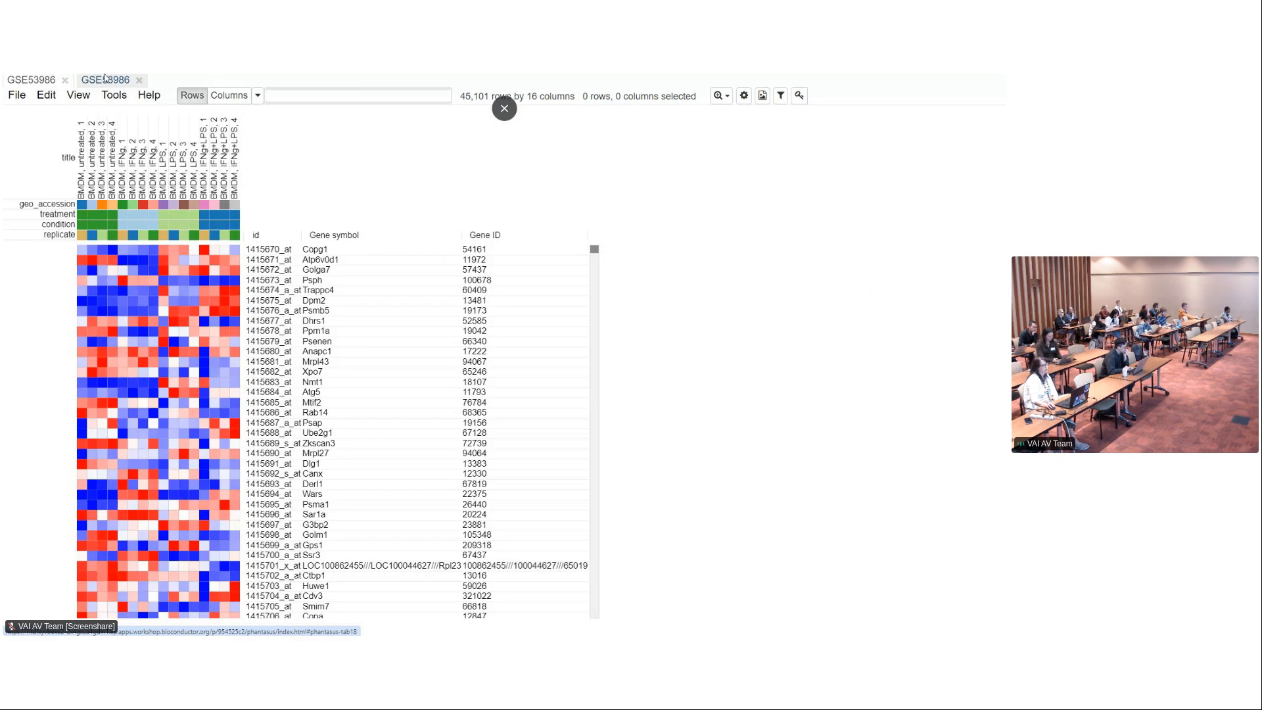
mouse_move(184, 312)
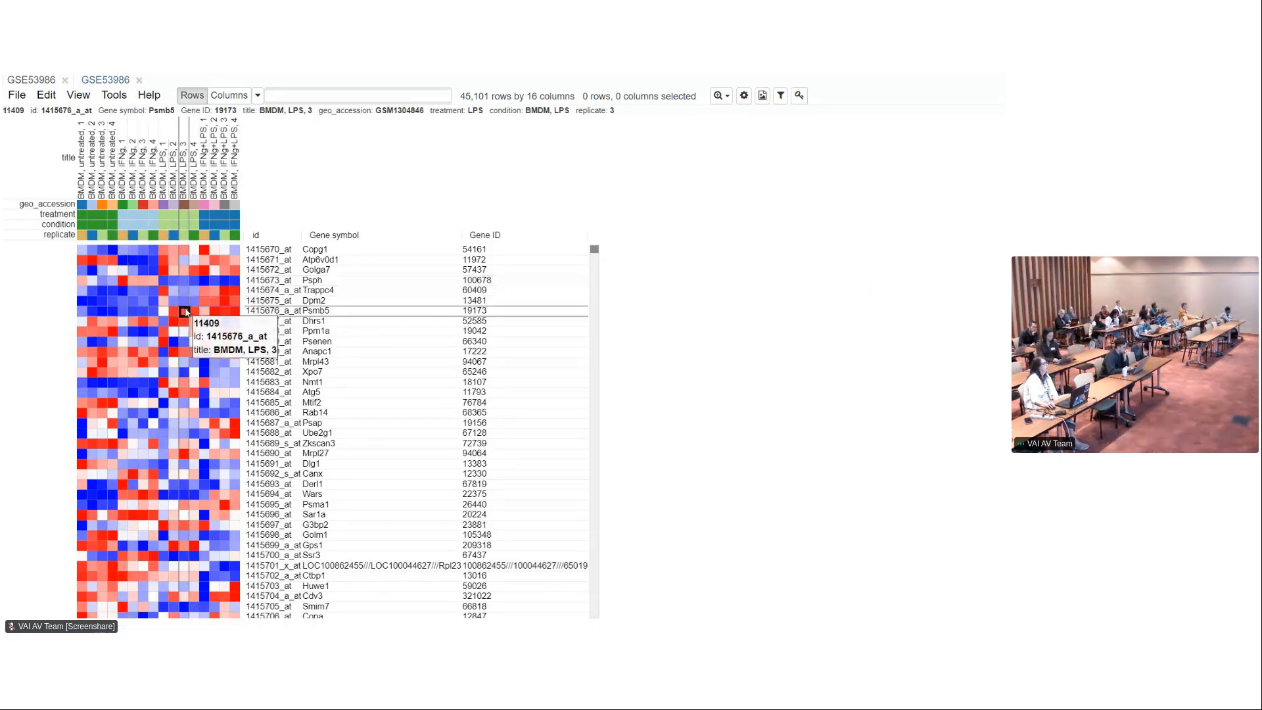
click(97, 80)
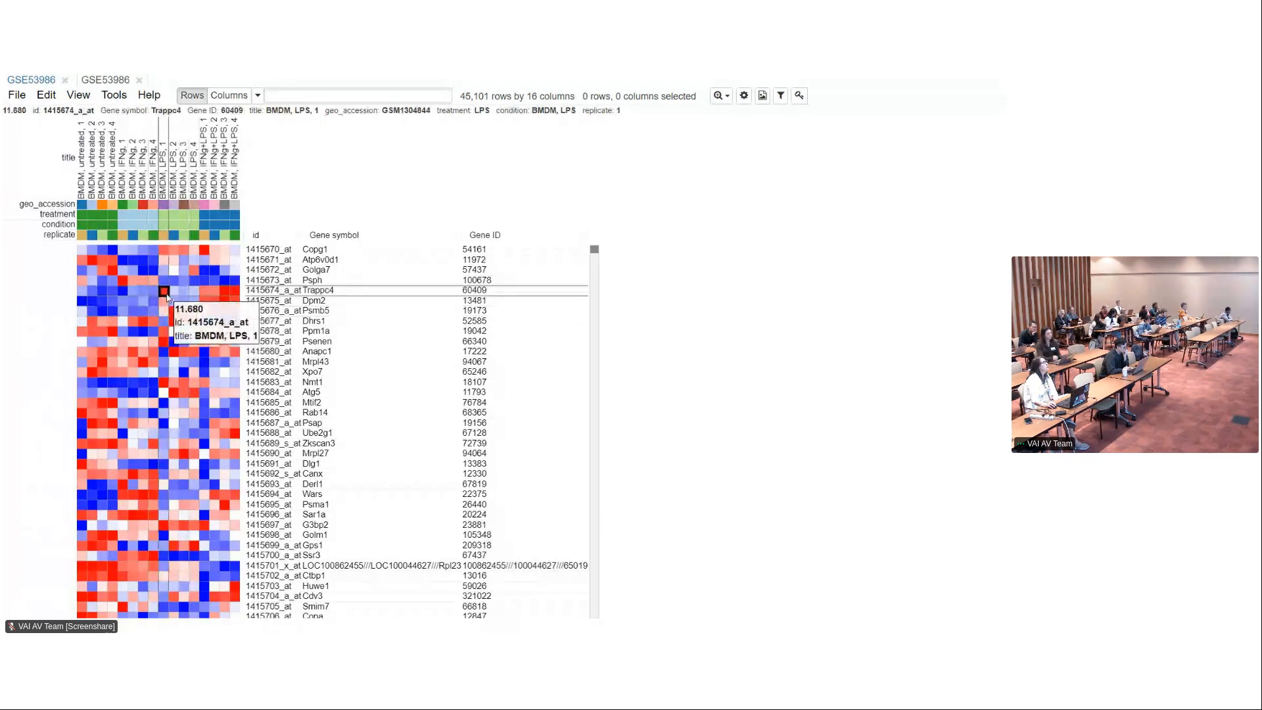
key(alt+Tab)
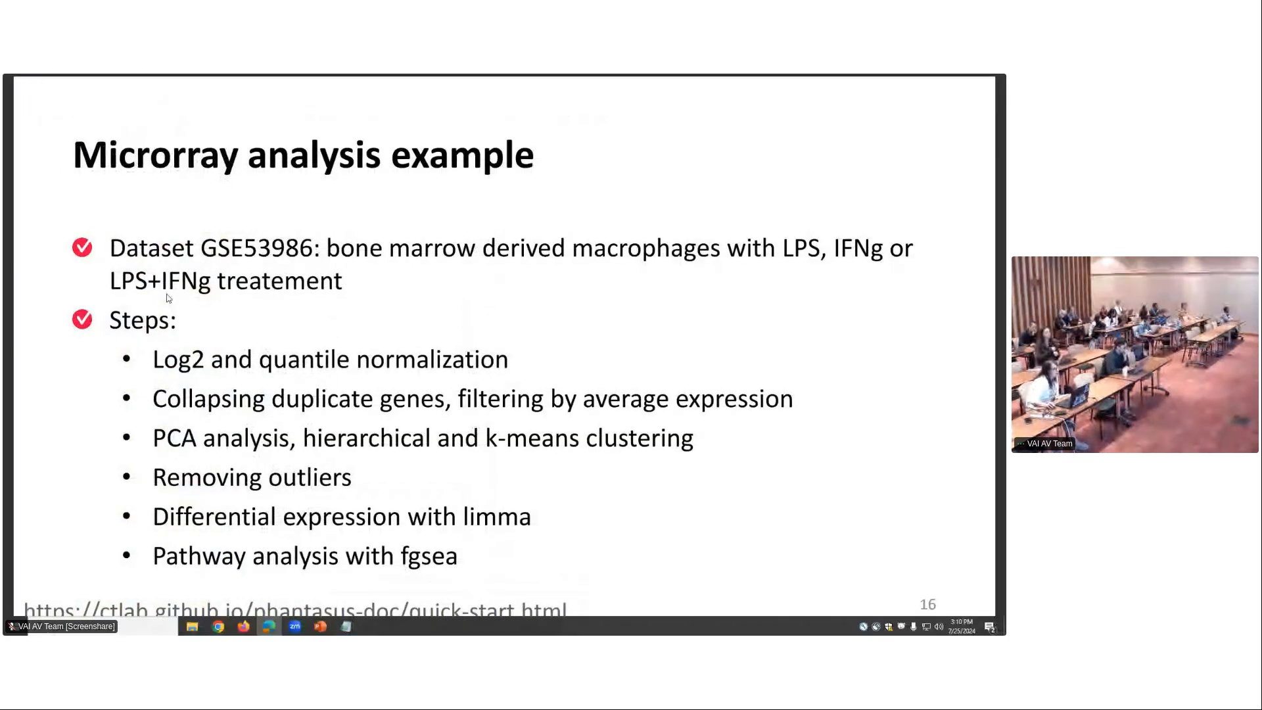
key(alt+Tab)
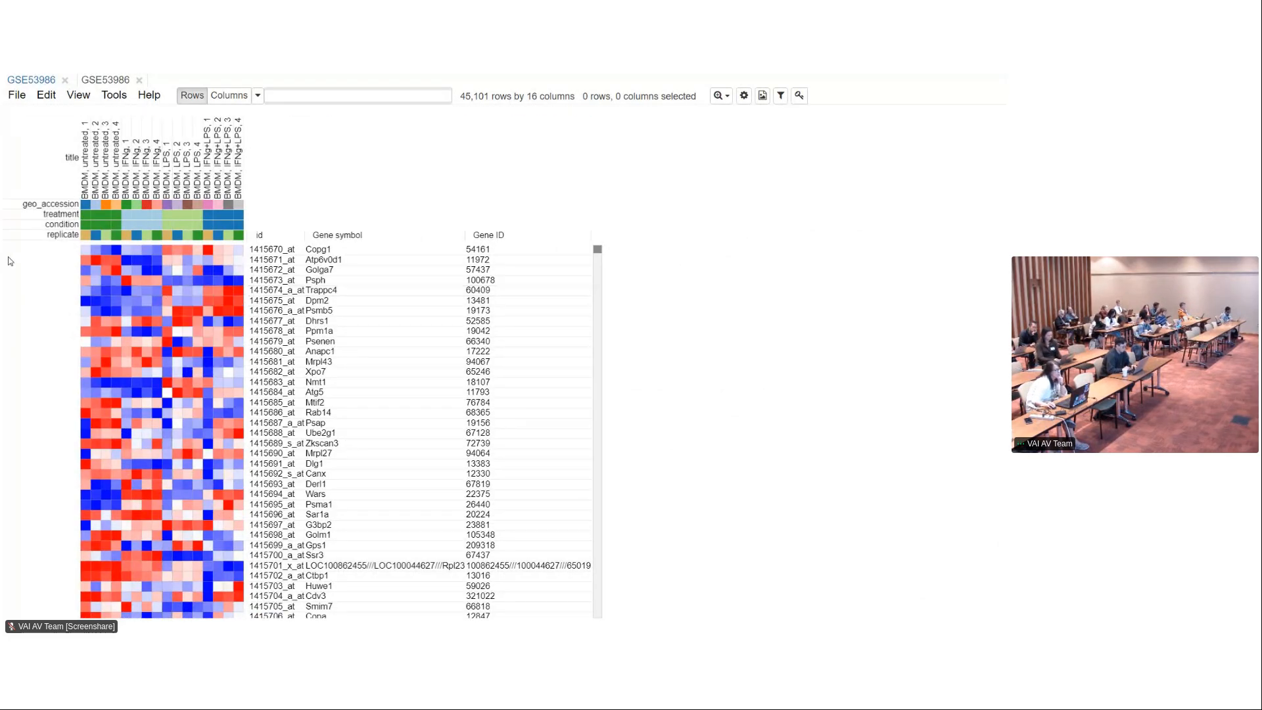
Search the rows for gene symbol Actb, bringing the matches temporarily to the top of the heat map
click(276, 101)
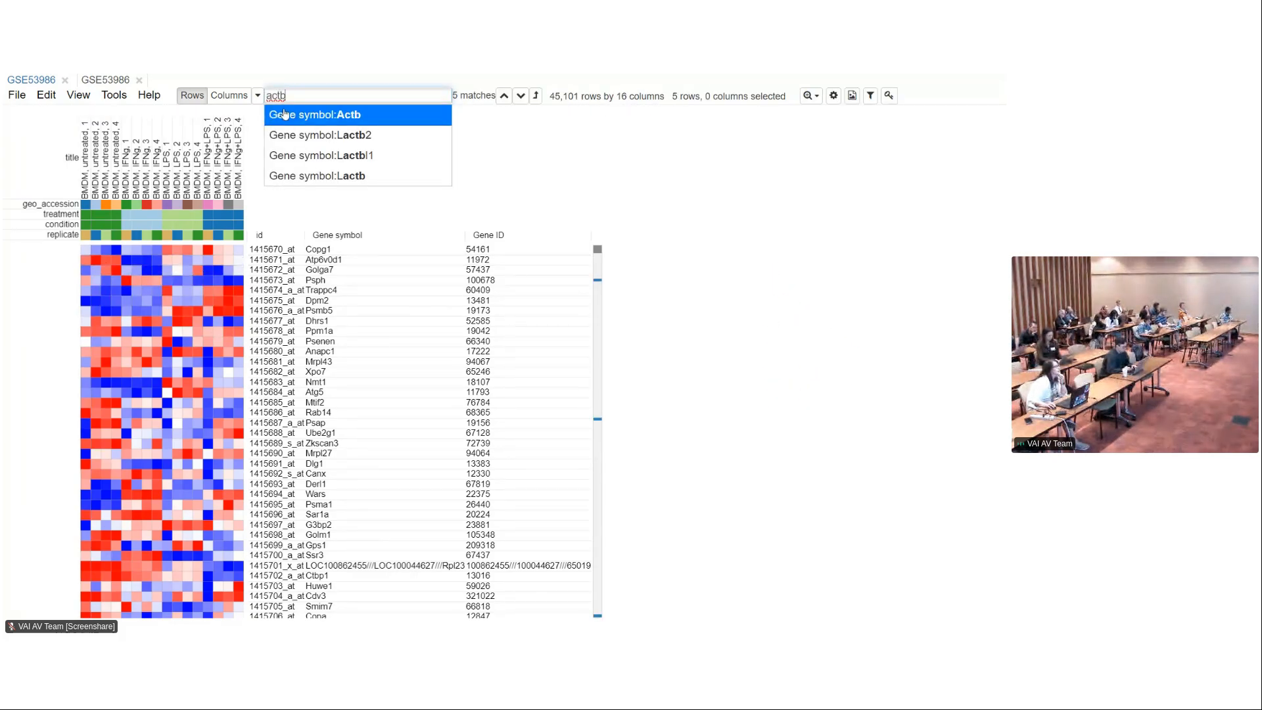
click(284, 114)
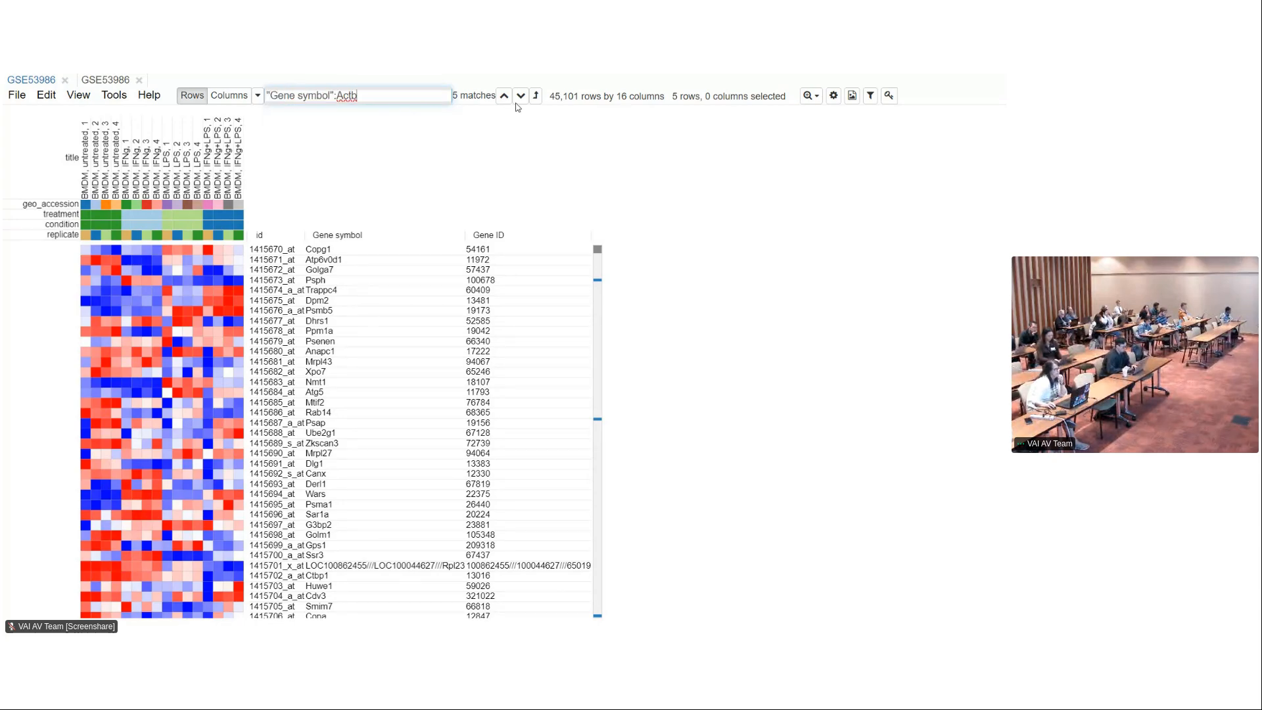
click(536, 97)
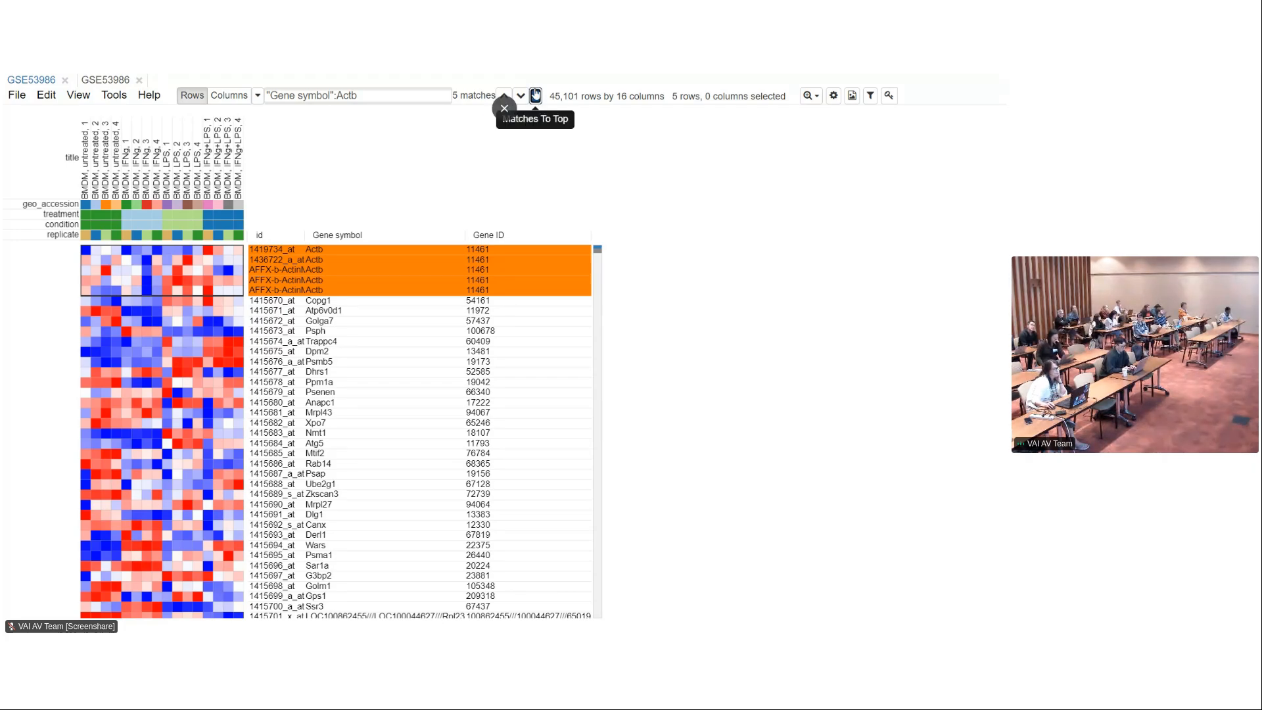
click(535, 95)
Collapse the adjusted dataset to Gene ID using the Maximum Mean Probe method, omitting unannotated rows
click(113, 95)
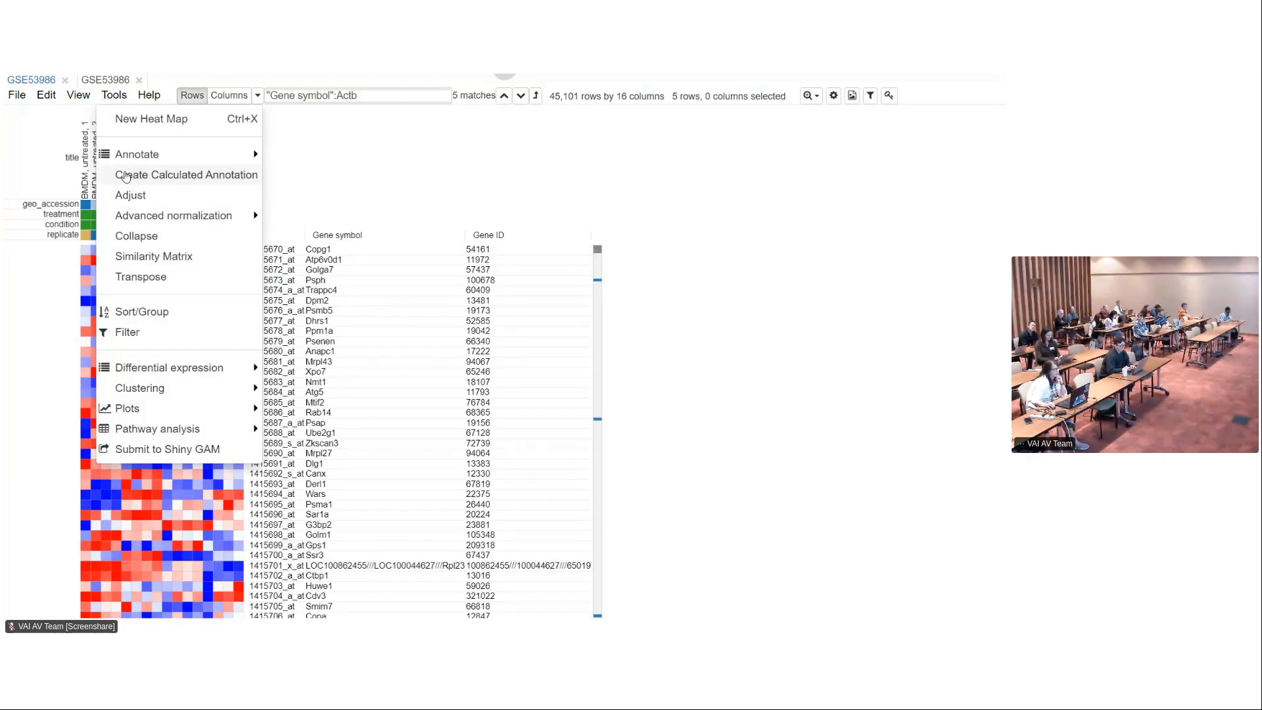
mouse_move(164, 218)
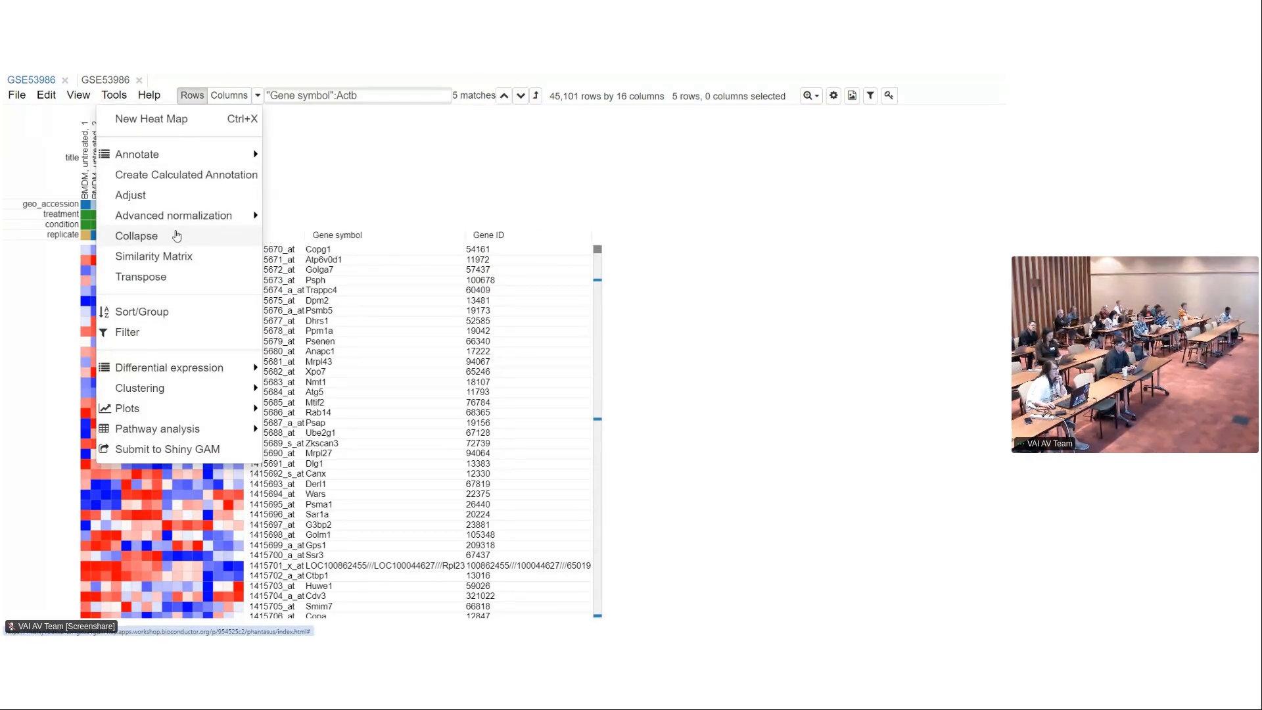
click(176, 235)
click(463, 171)
click(508, 255)
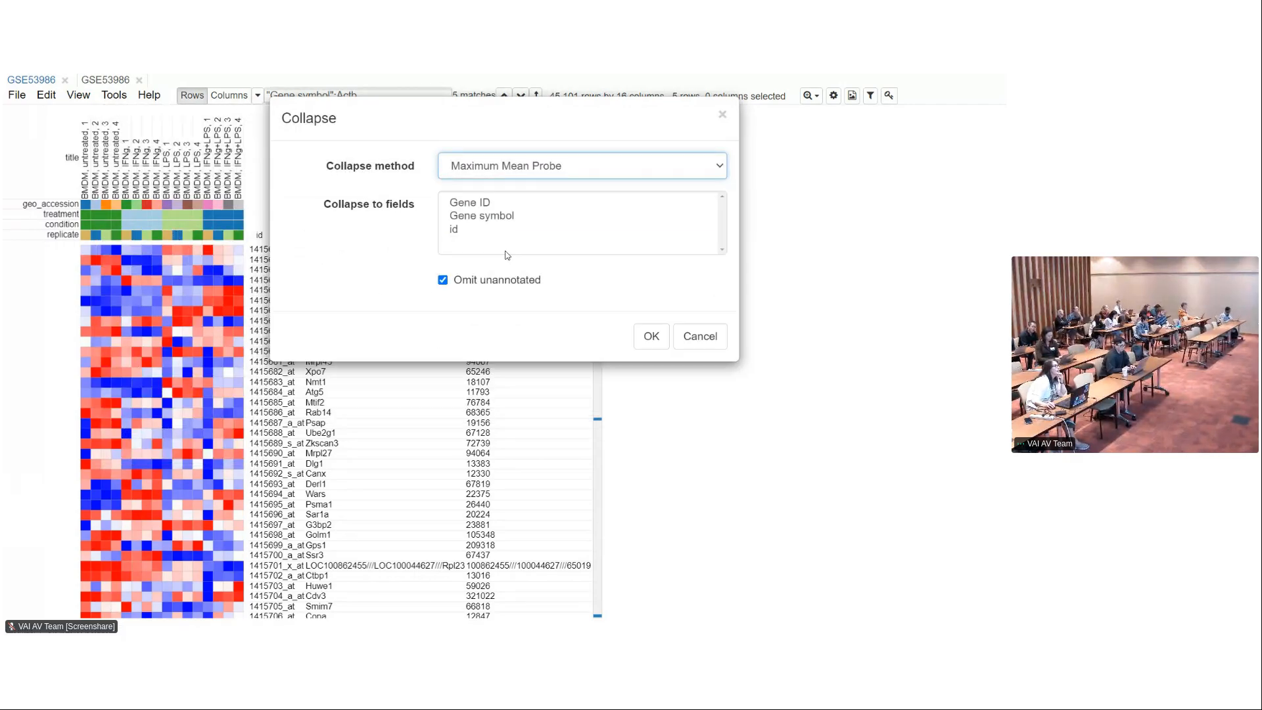
click(462, 203)
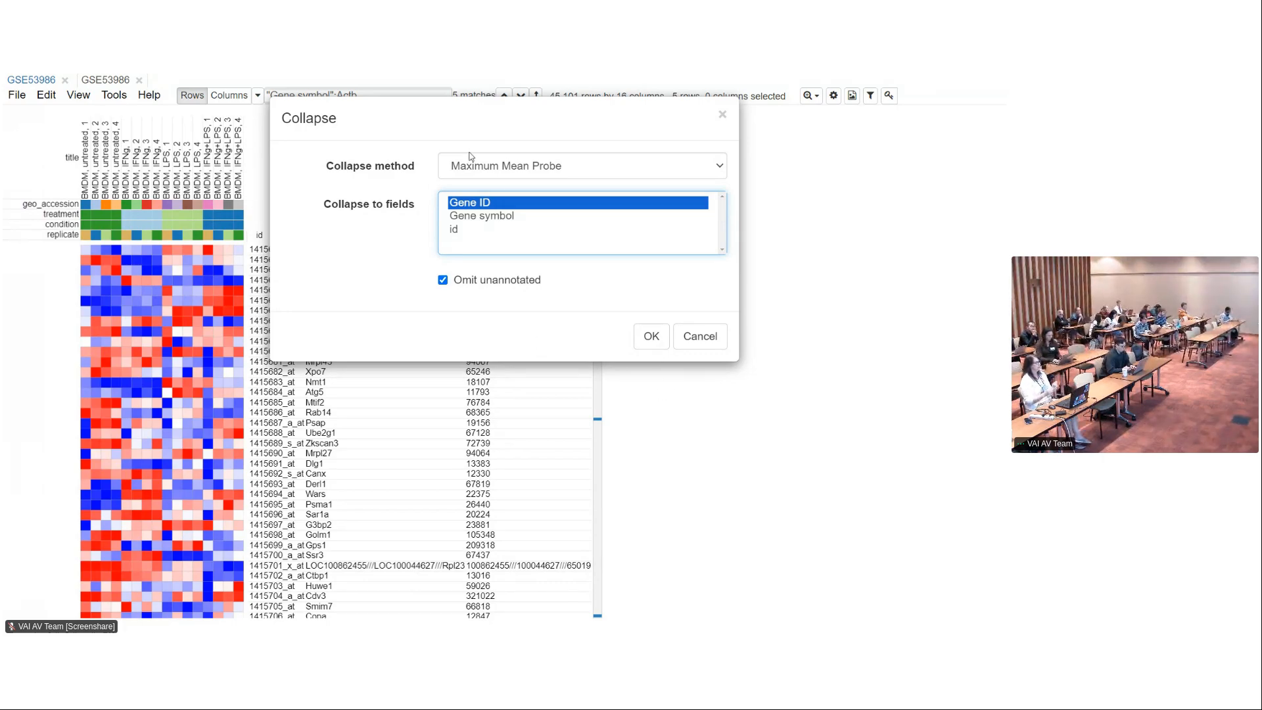
click(658, 338)
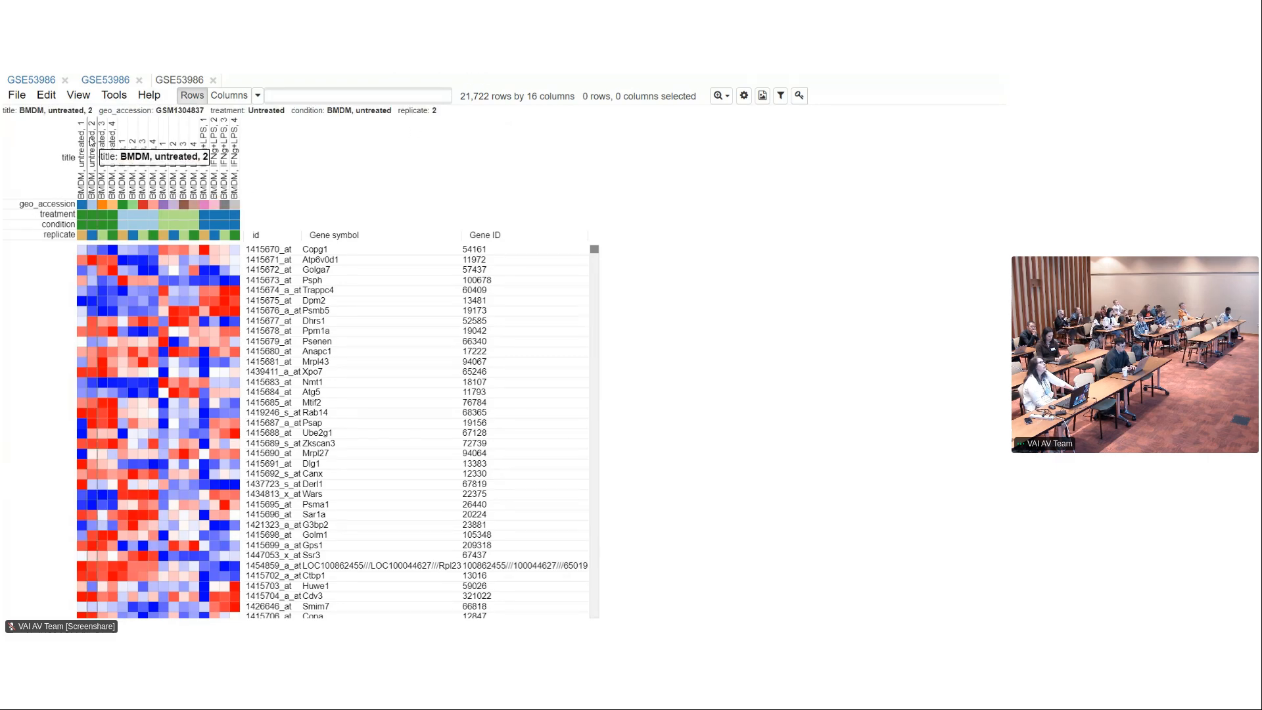
Create a calculated annotation for the rows using the Mean operation
click(110, 96)
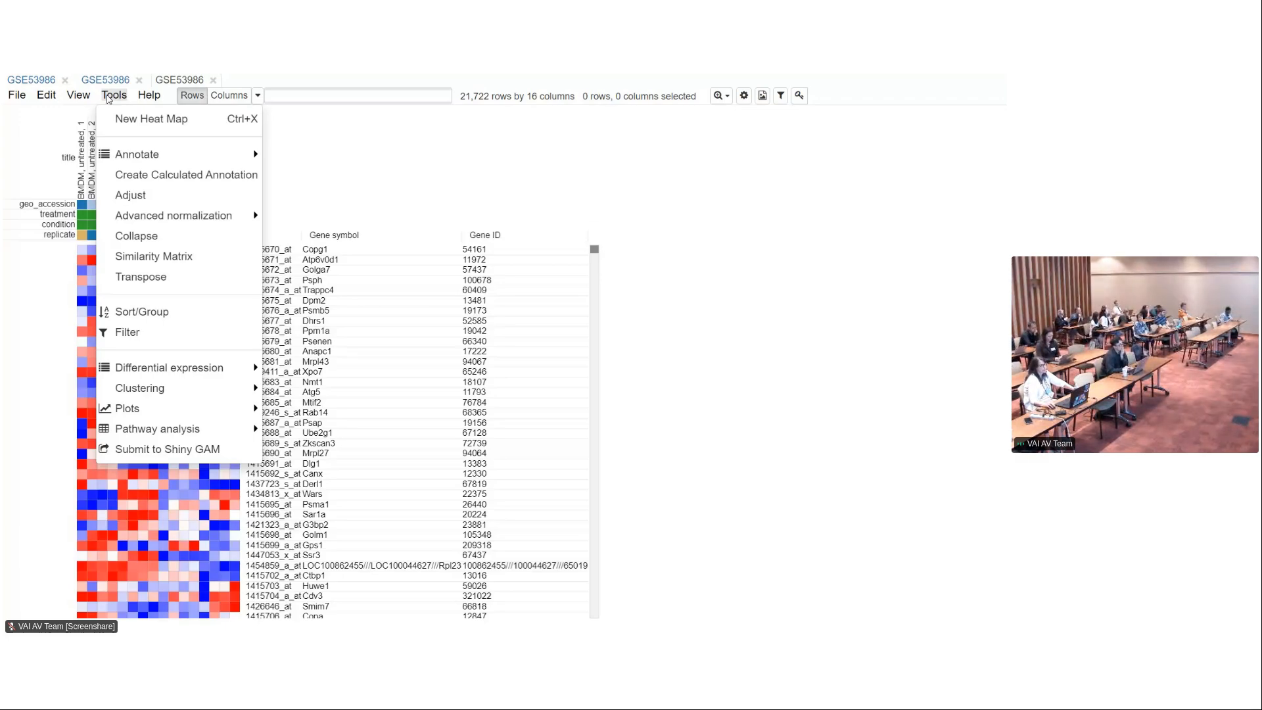
click(176, 174)
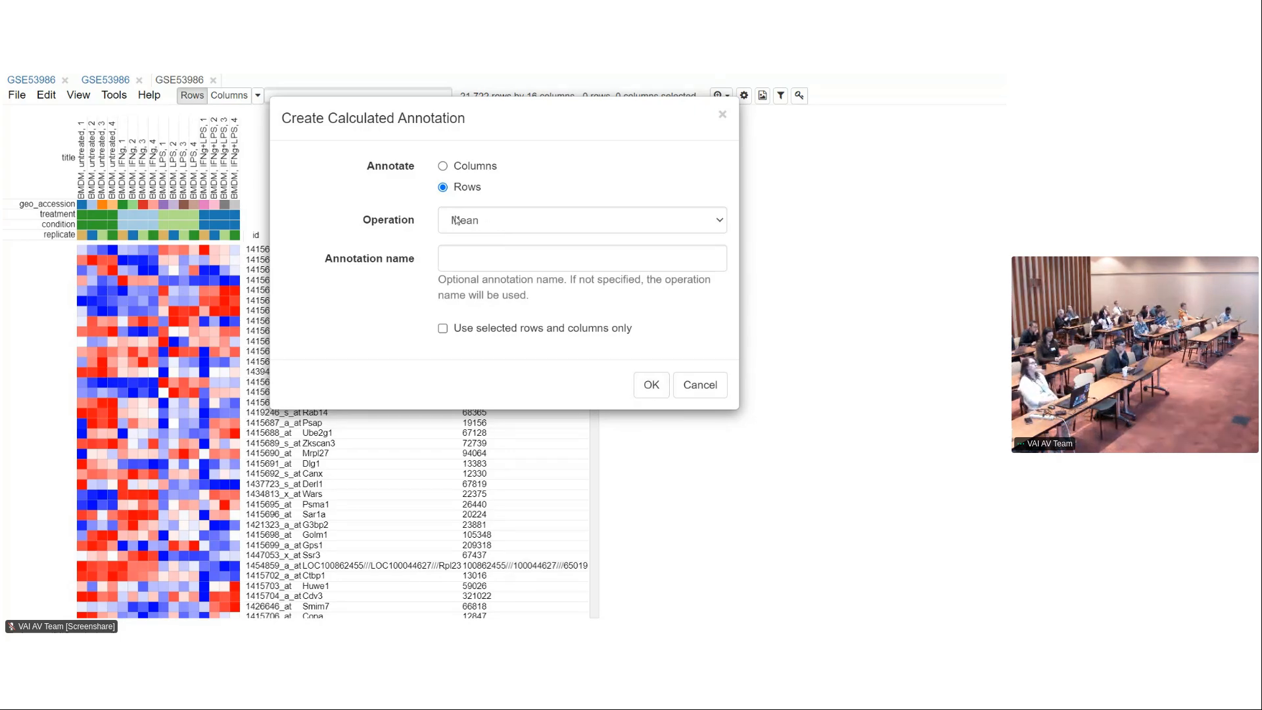
click(651, 384)
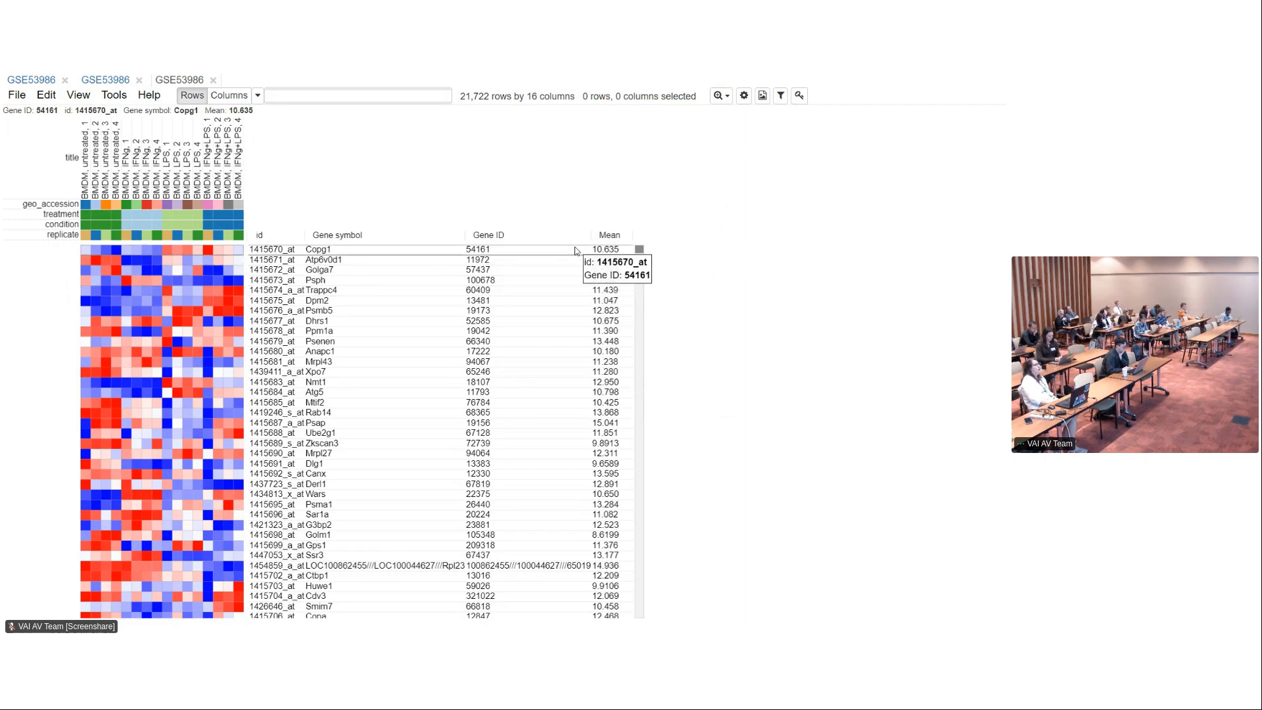
Sort the rows by Mean in both directions, ending with ascending order
click(614, 236)
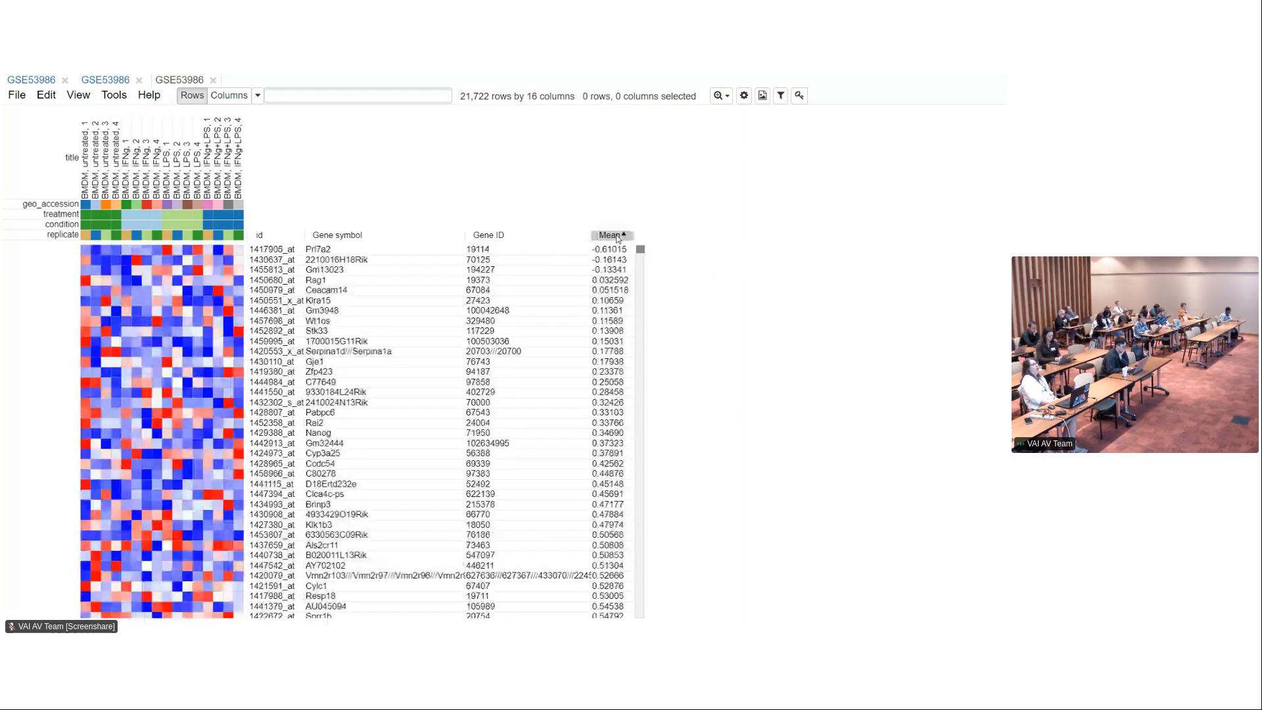
click(615, 236)
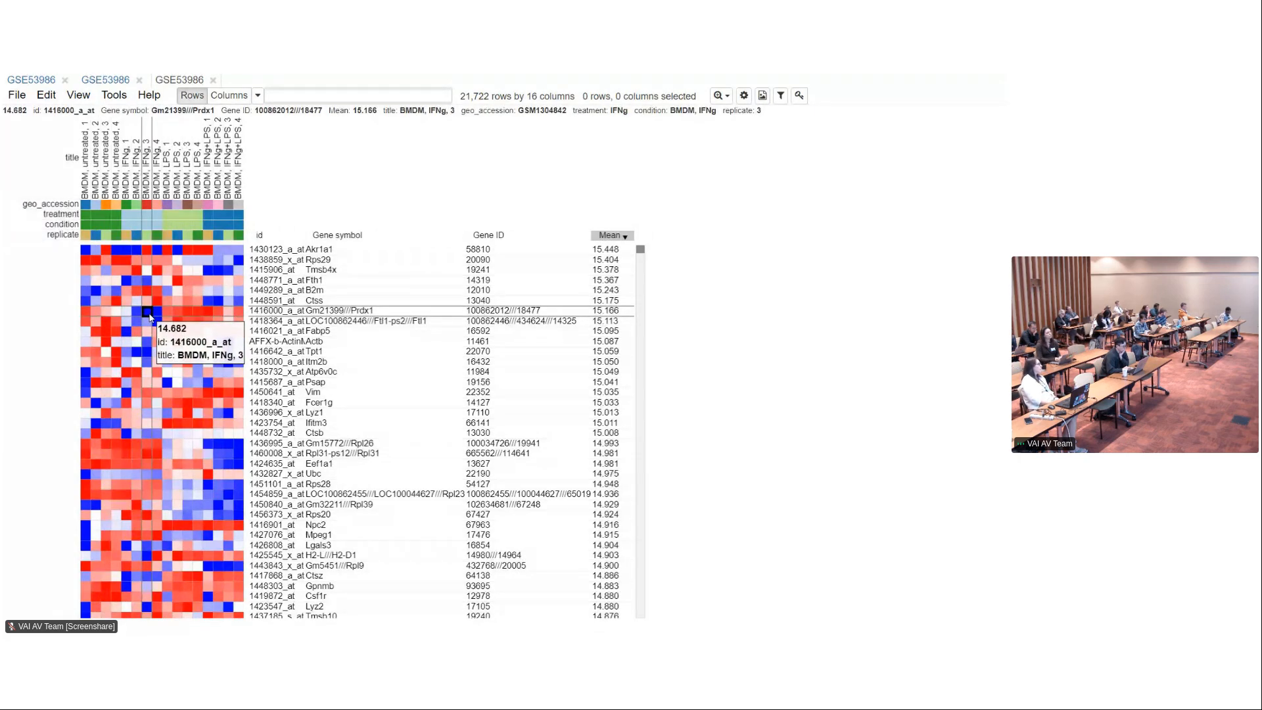
click(604, 236)
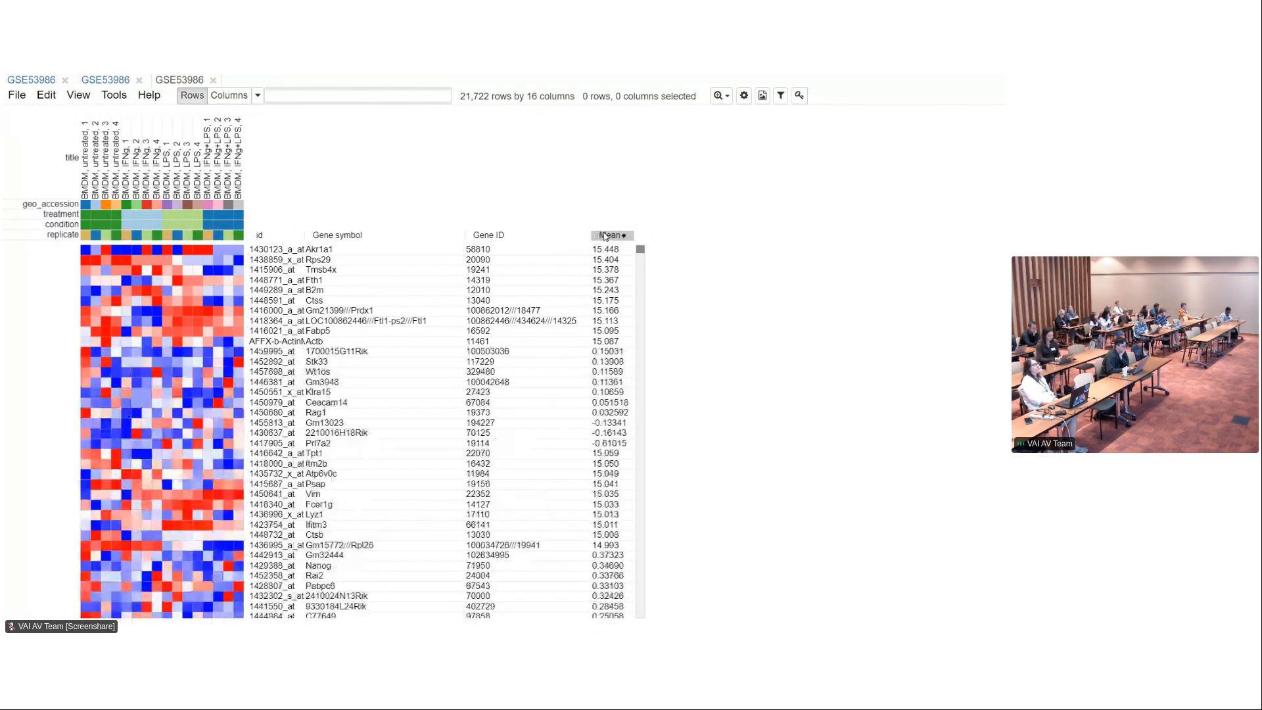
click(608, 236)
click(611, 236)
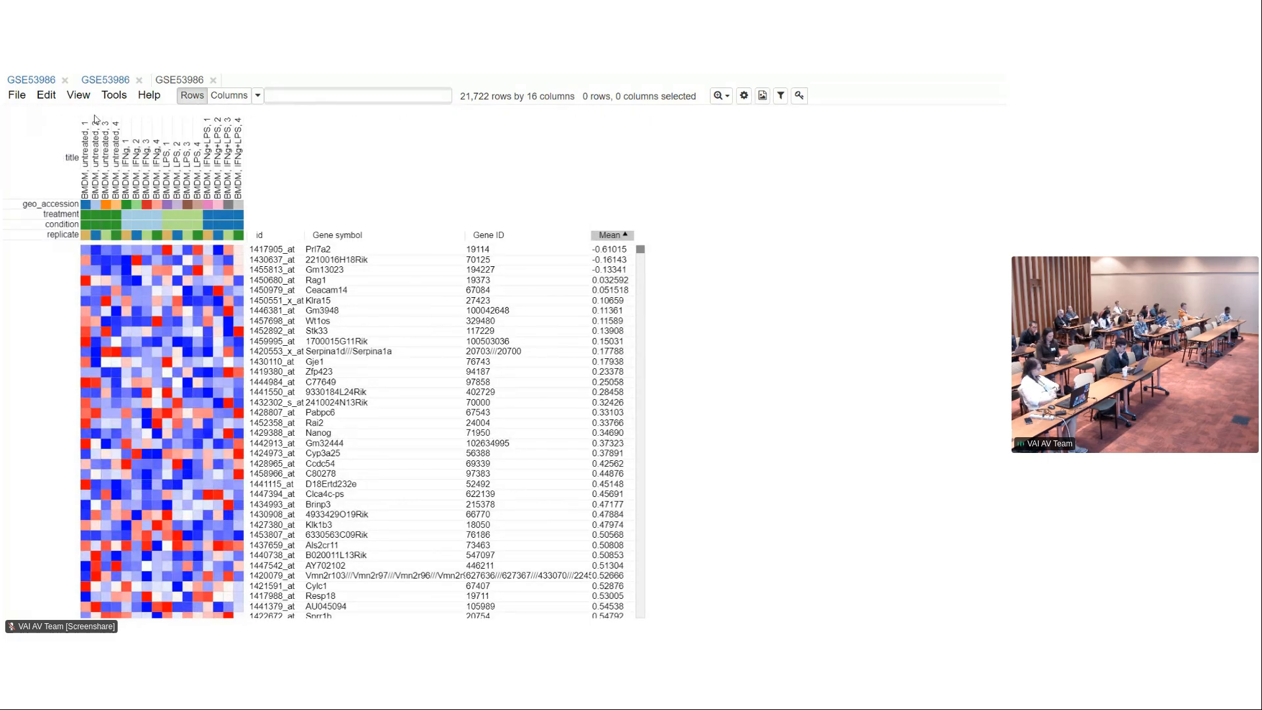
Filter the rows to the top 12000 by the Mean field
click(112, 104)
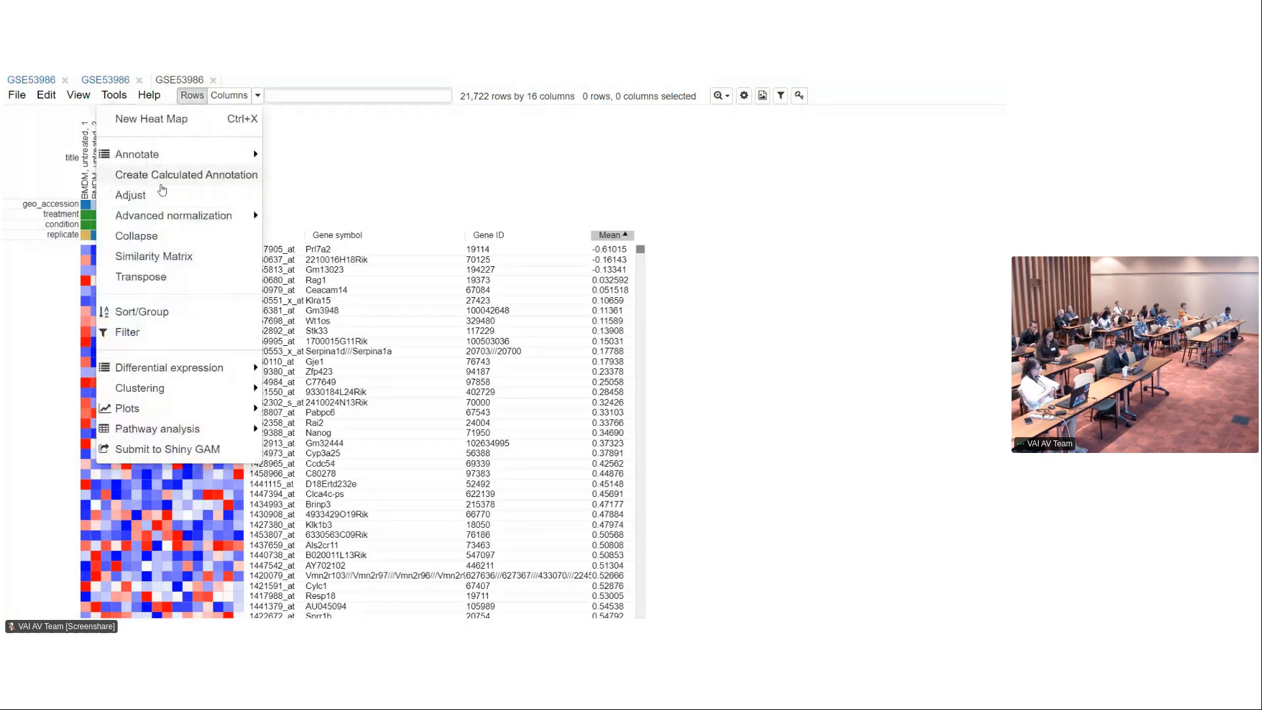
click(170, 331)
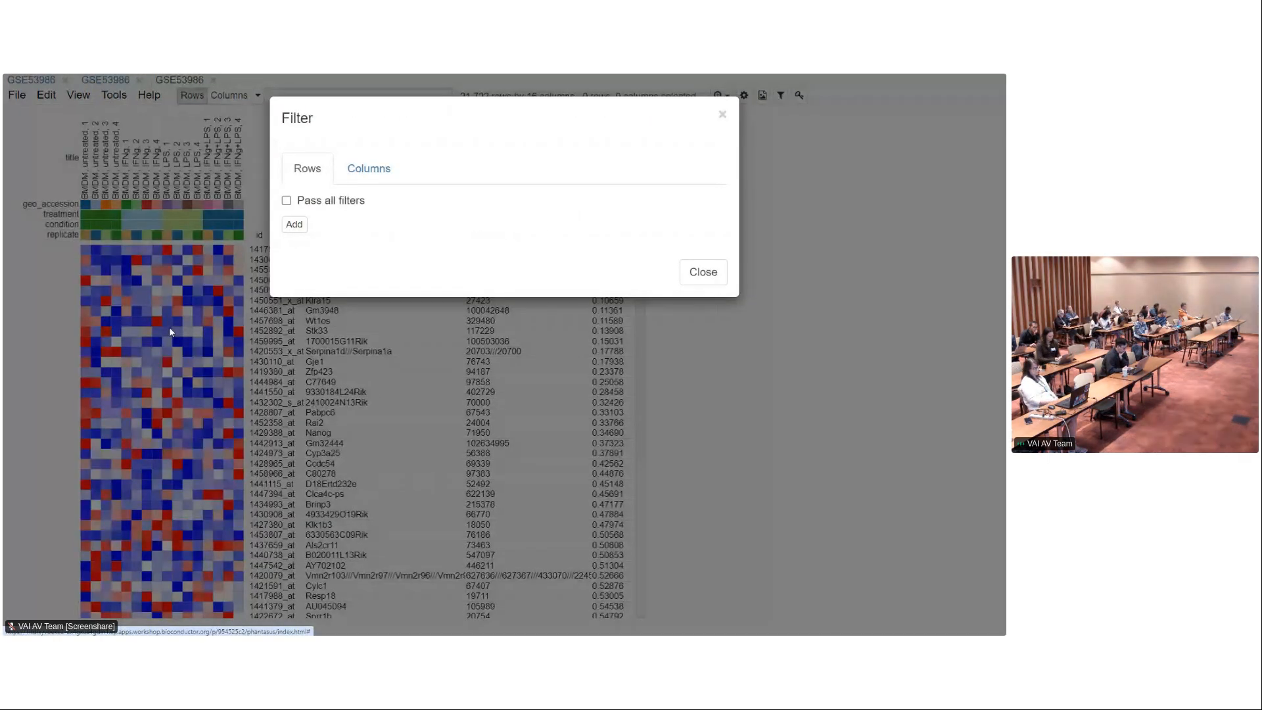
click(294, 225)
click(371, 248)
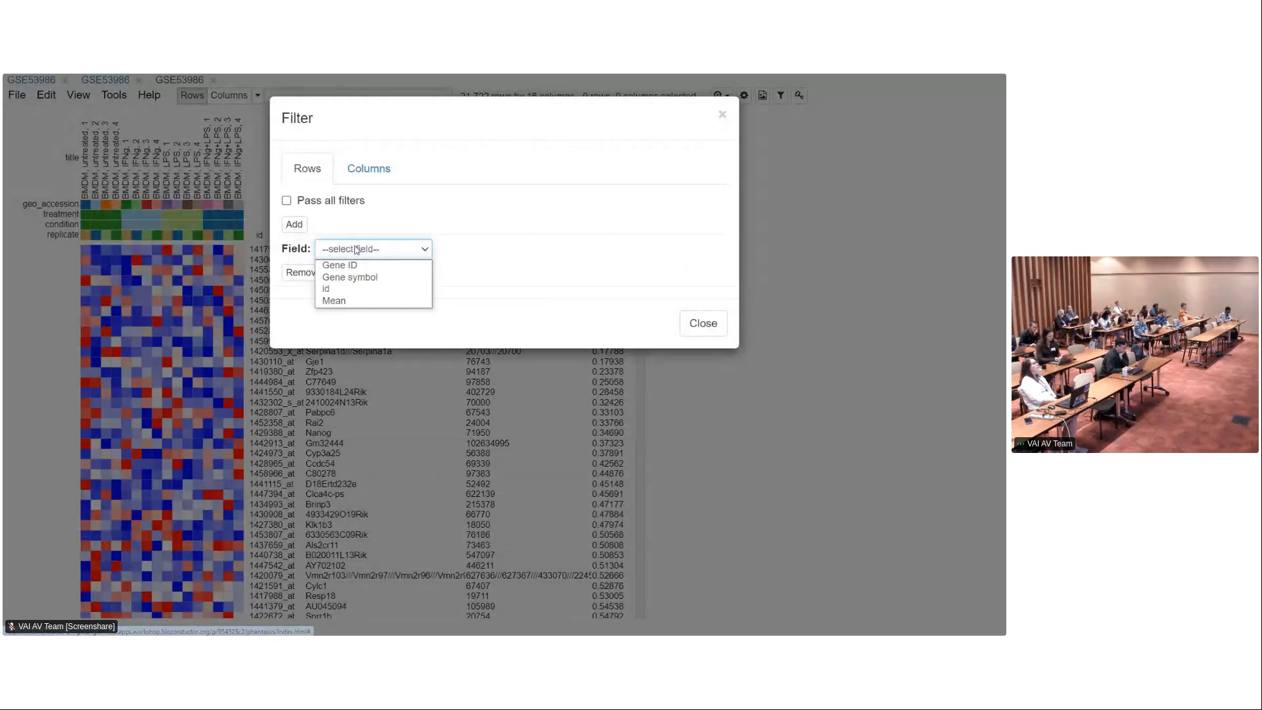
click(374, 301)
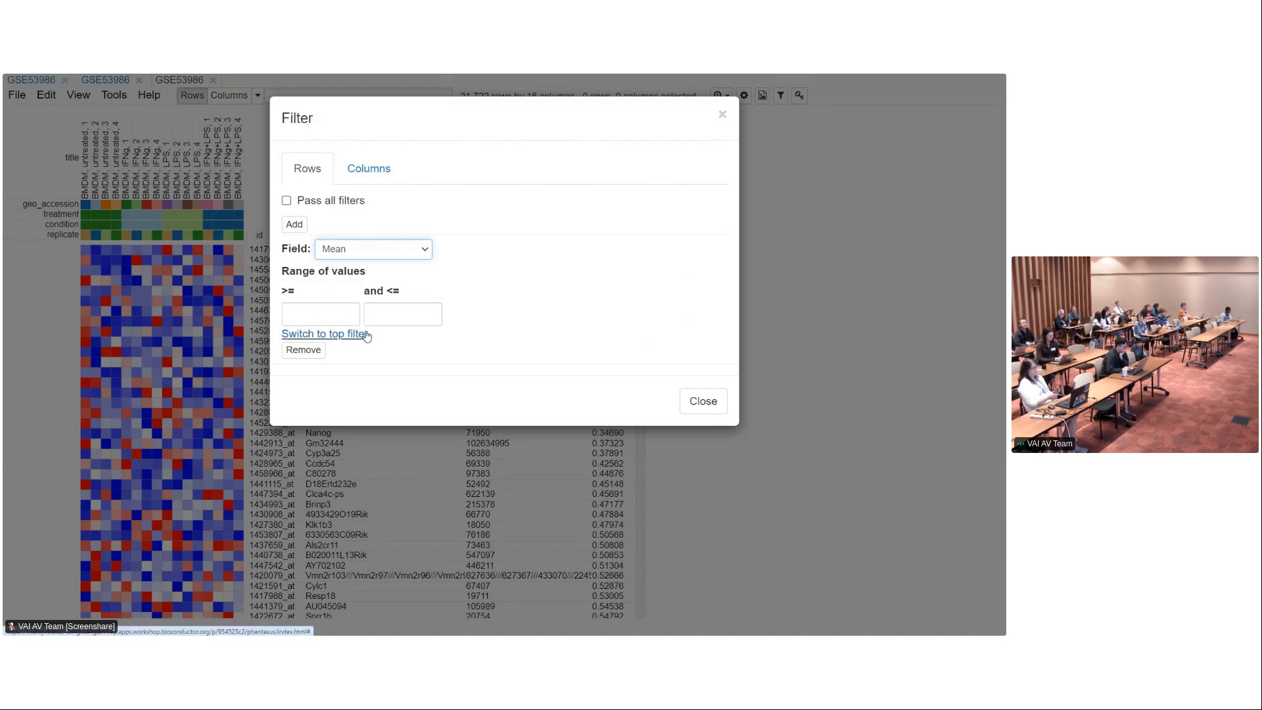
click(329, 334)
click(452, 285)
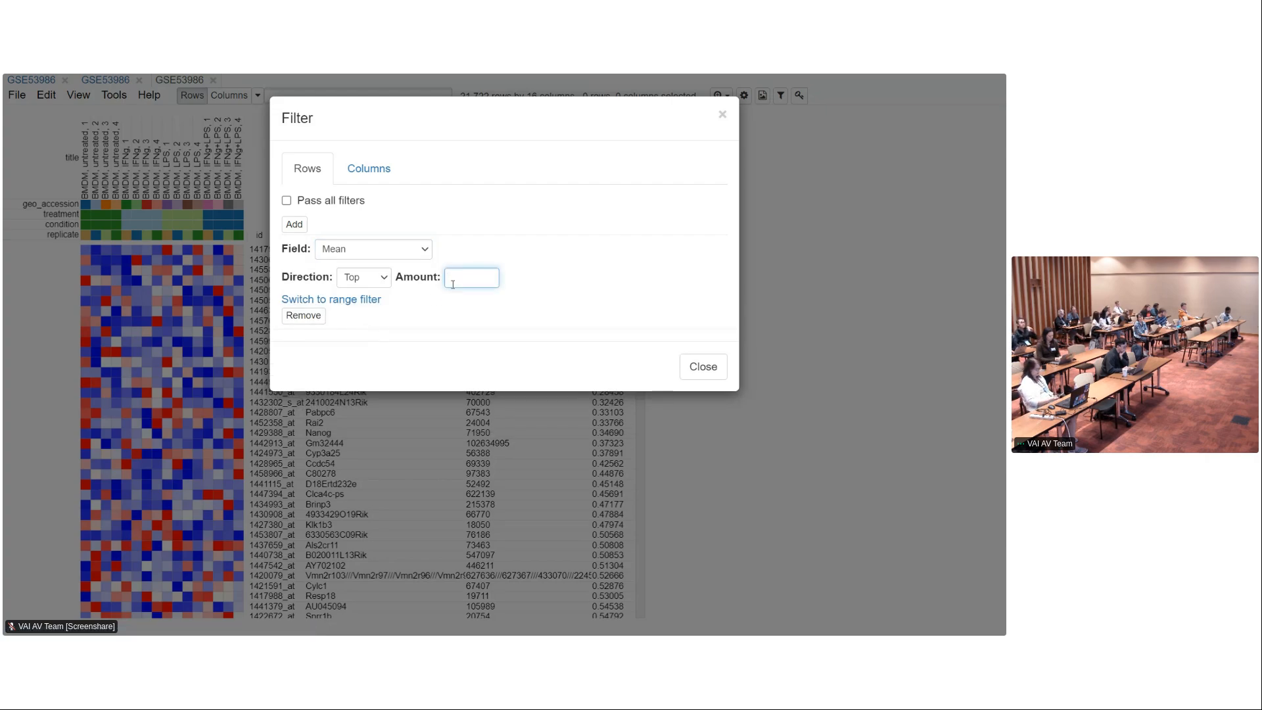
text(12000)
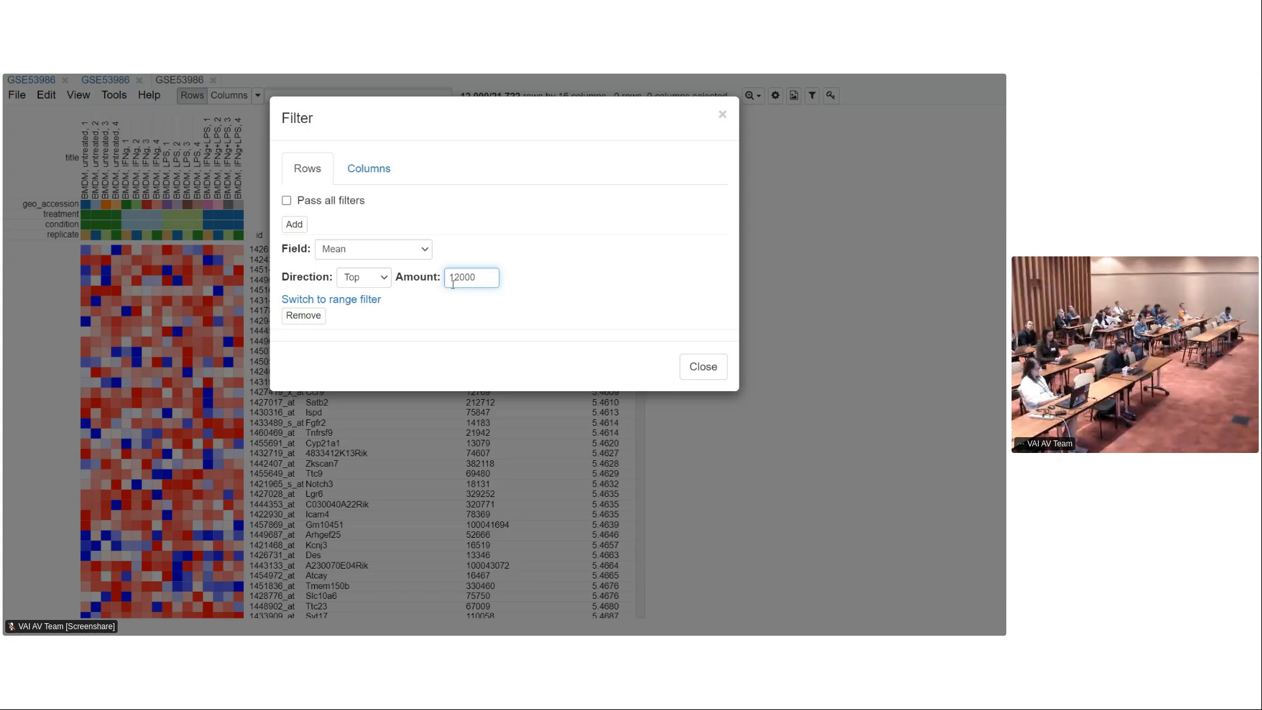
click(713, 368)
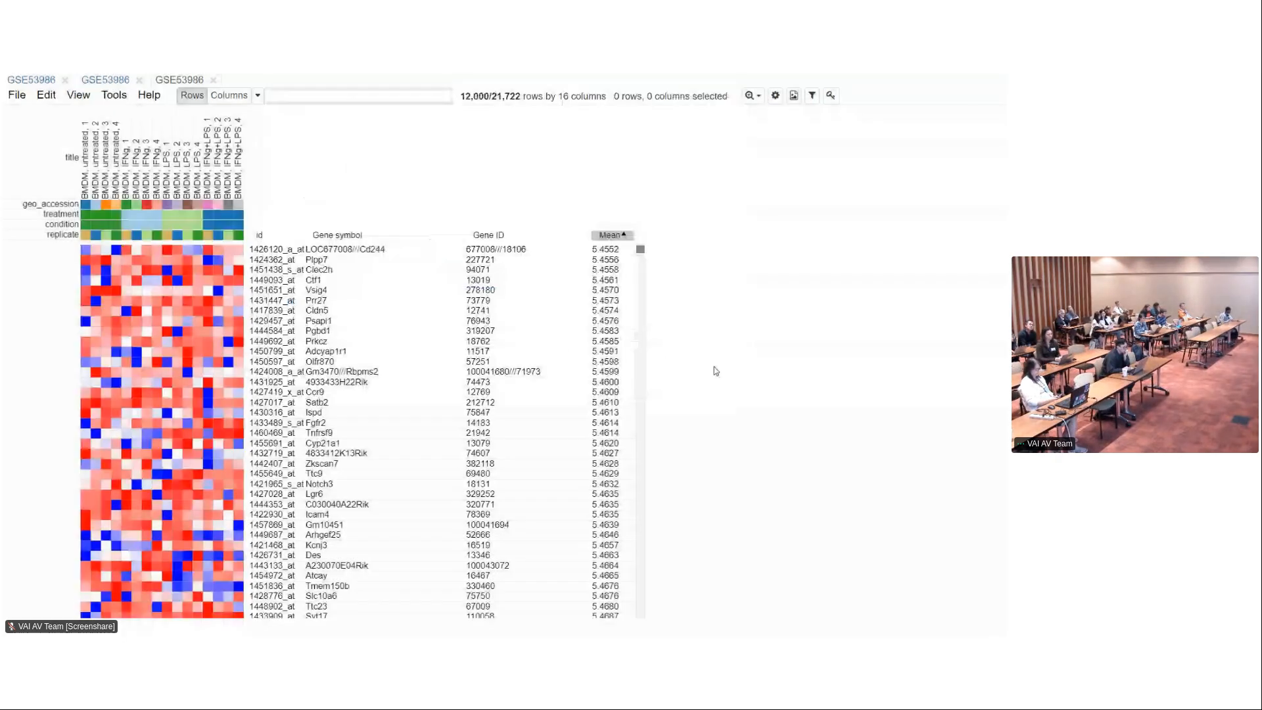
Select all the filtered rows and create a new heat map from them
click(303, 323)
key(ctrl+a)
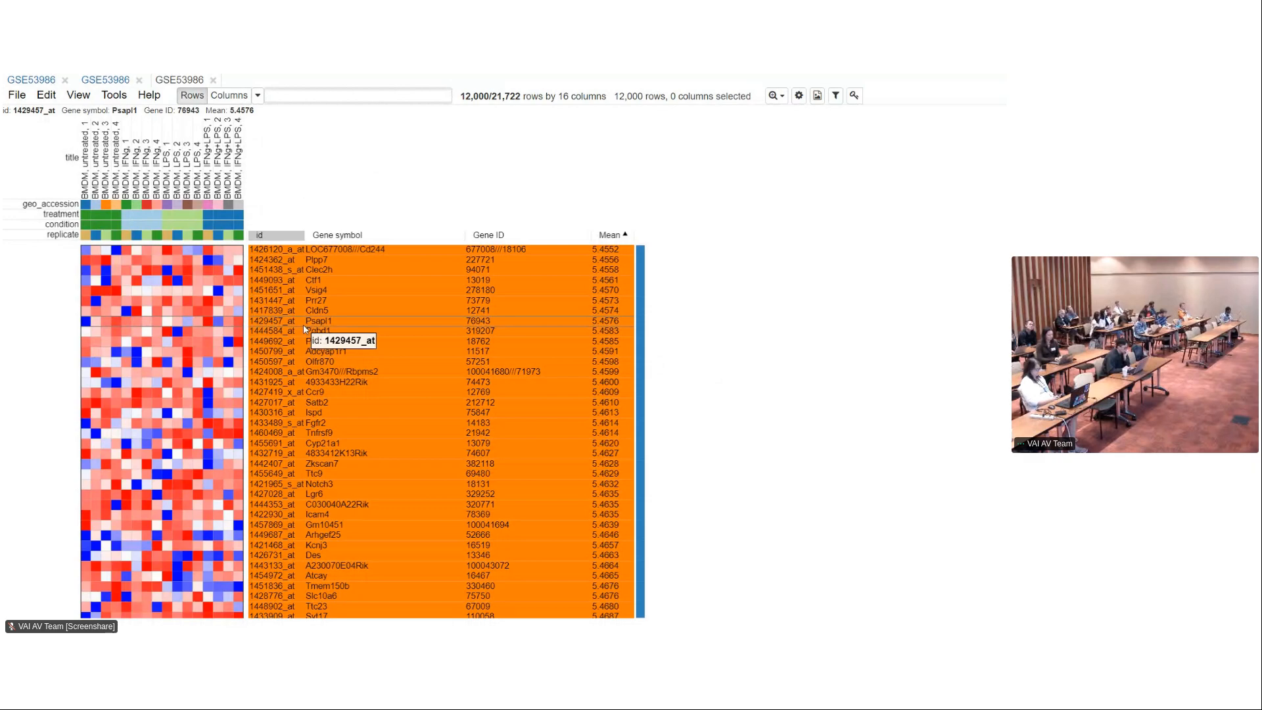
key(ctrl+x)
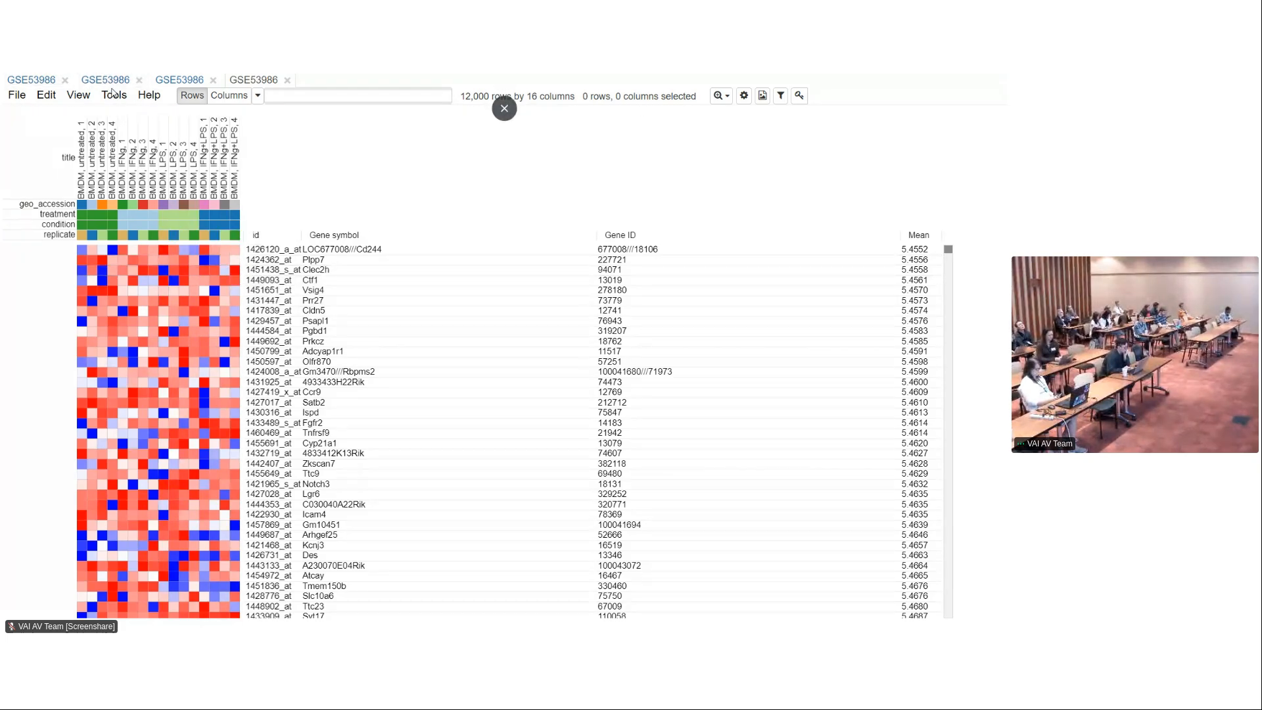
Check the analysis steps on the slide and generate a PCA plot for the filtered dataset
key(alt+Tab)
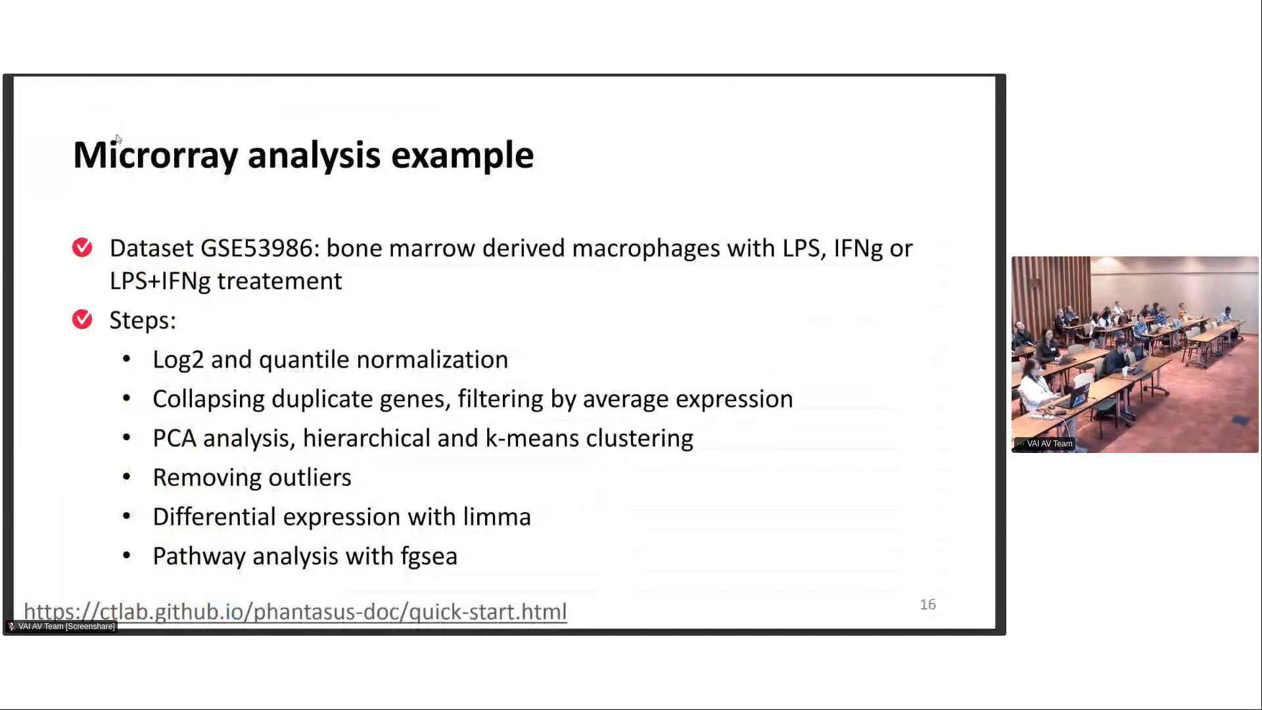
key(alt+Tab)
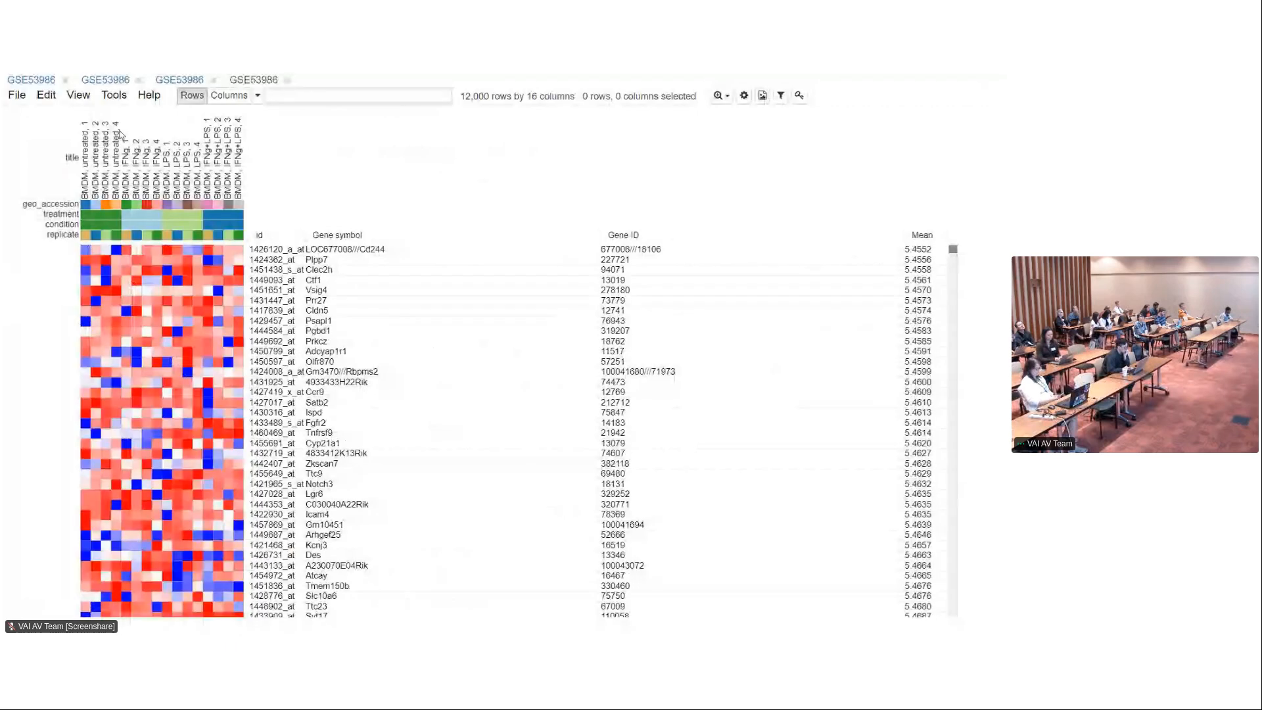
click(110, 96)
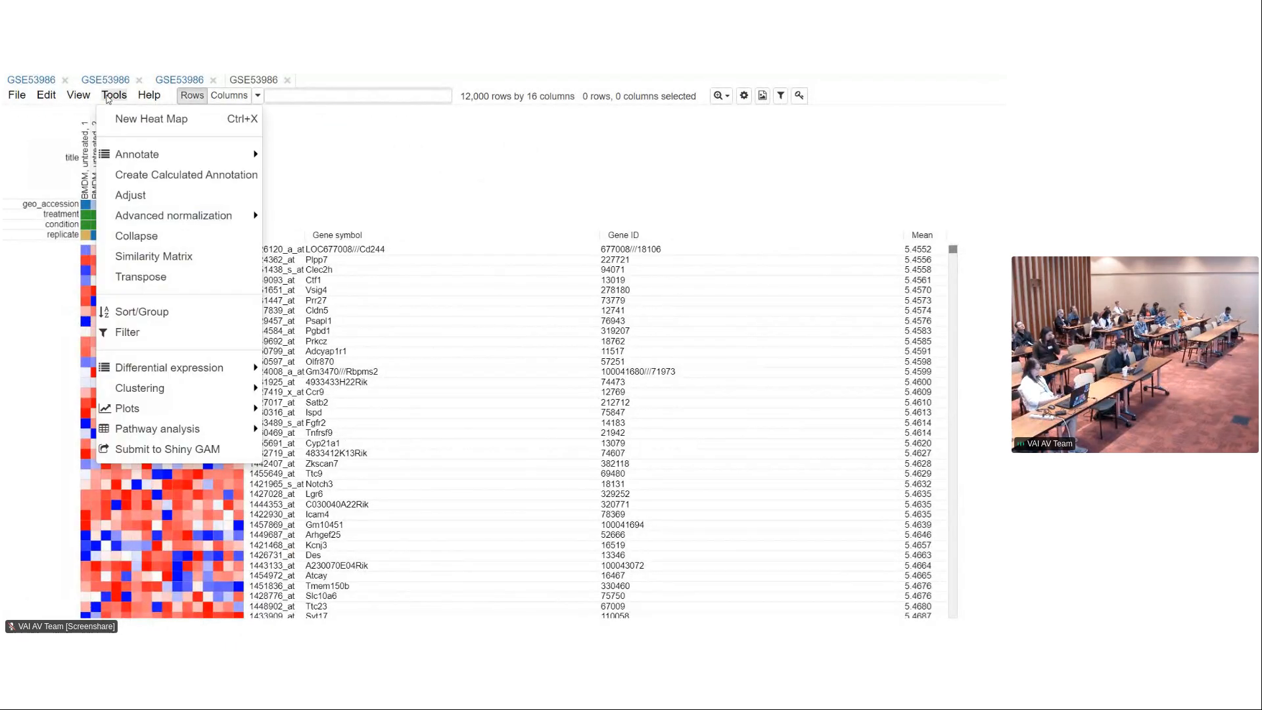
mouse_move(178, 409)
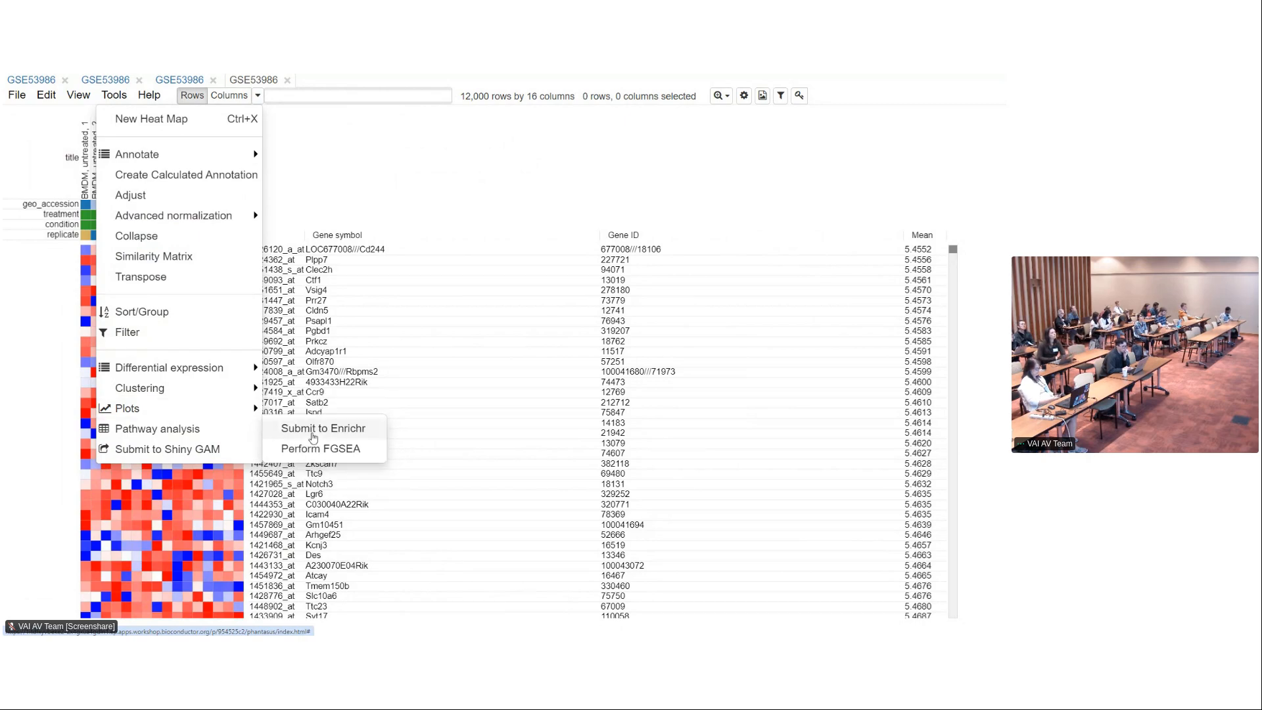
click(304, 426)
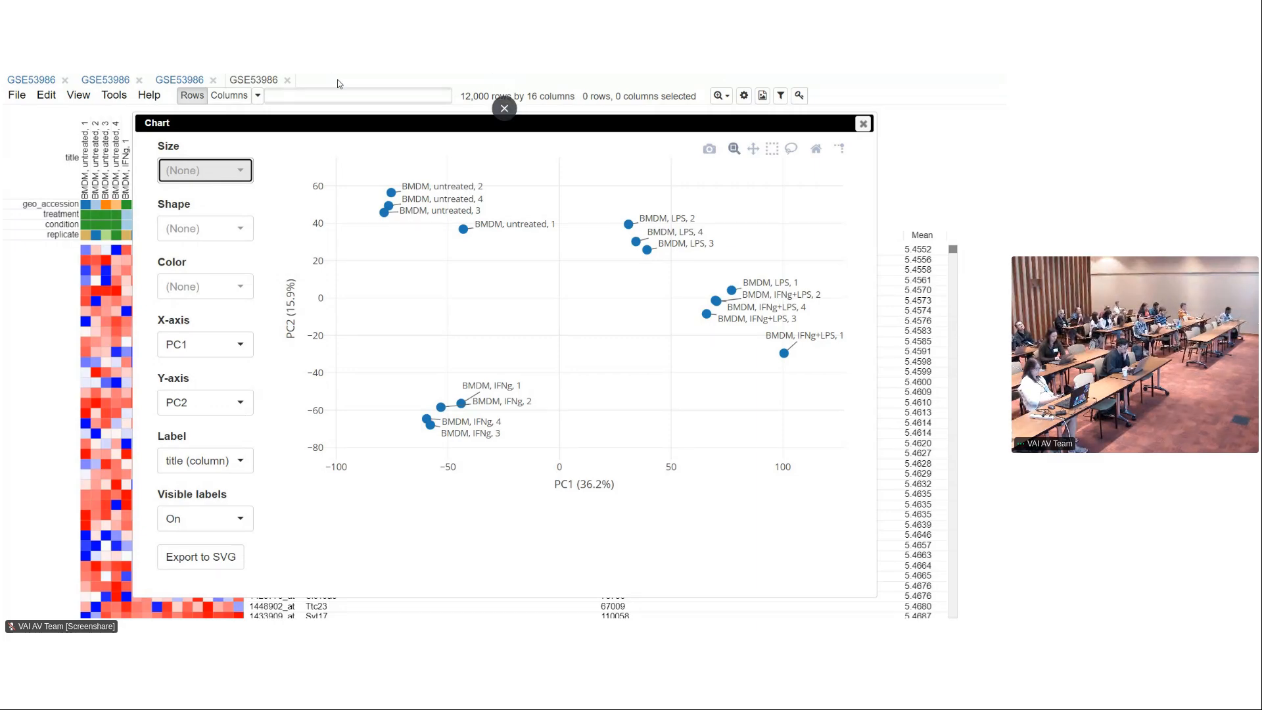
Check the Phantasus server's terminal output in RStudio and return to the PCA chart in Phantasus
key(ctrl+shift+Tab)
scroll(94, 618, up, 4)
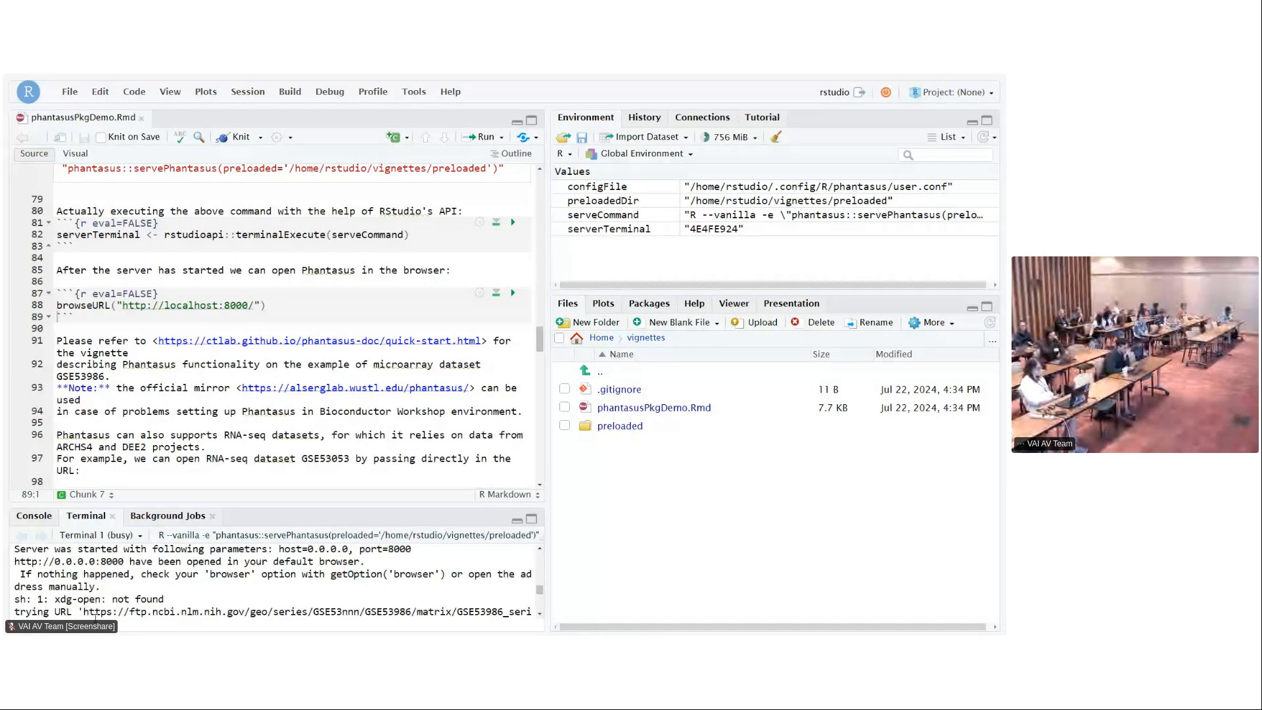
scroll(94, 618, down, 4)
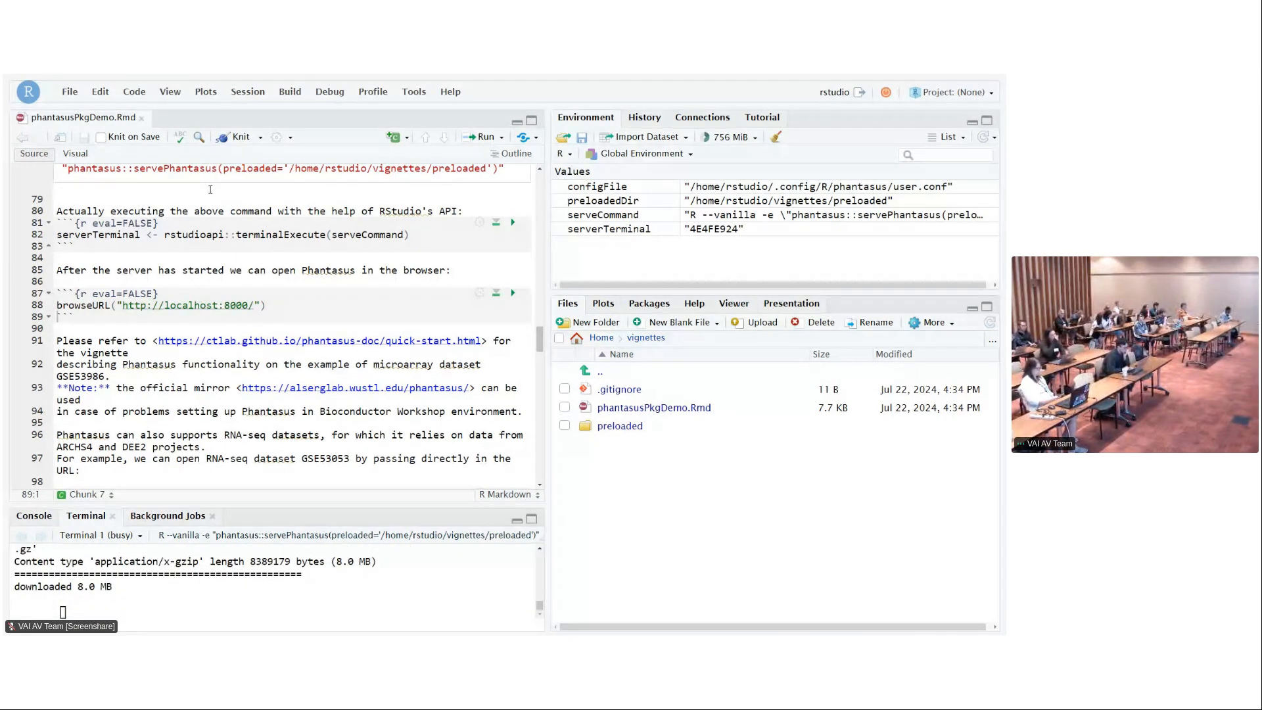
key(ctrl+Tab)
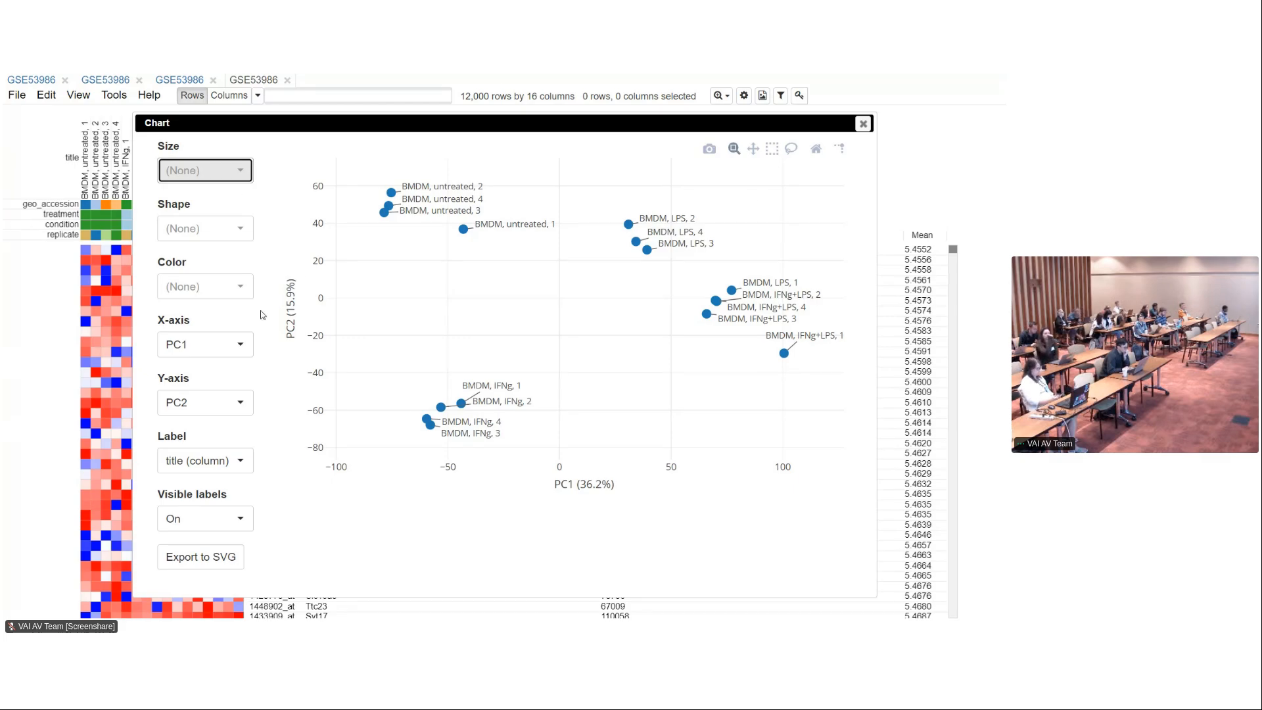
Color the PCA points by condition, inspect the first-replicate samples and close the chart
click(209, 288)
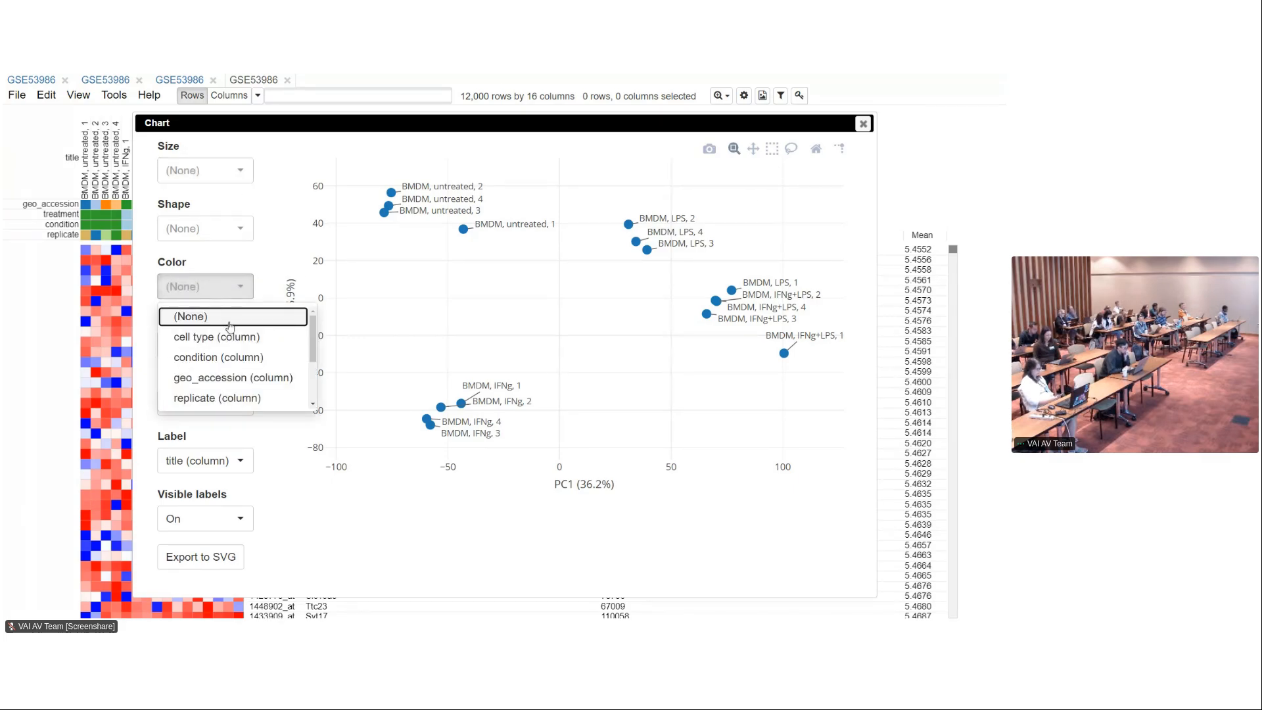
click(225, 356)
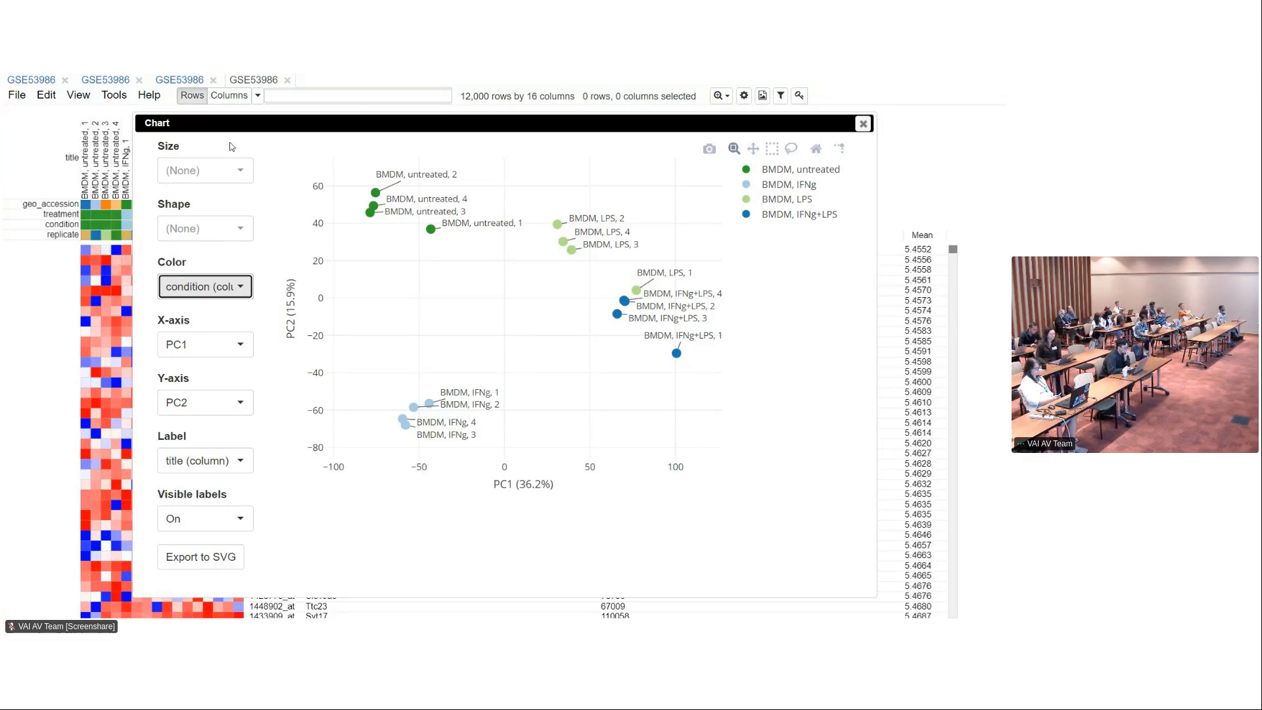
mouse_move(436, 223)
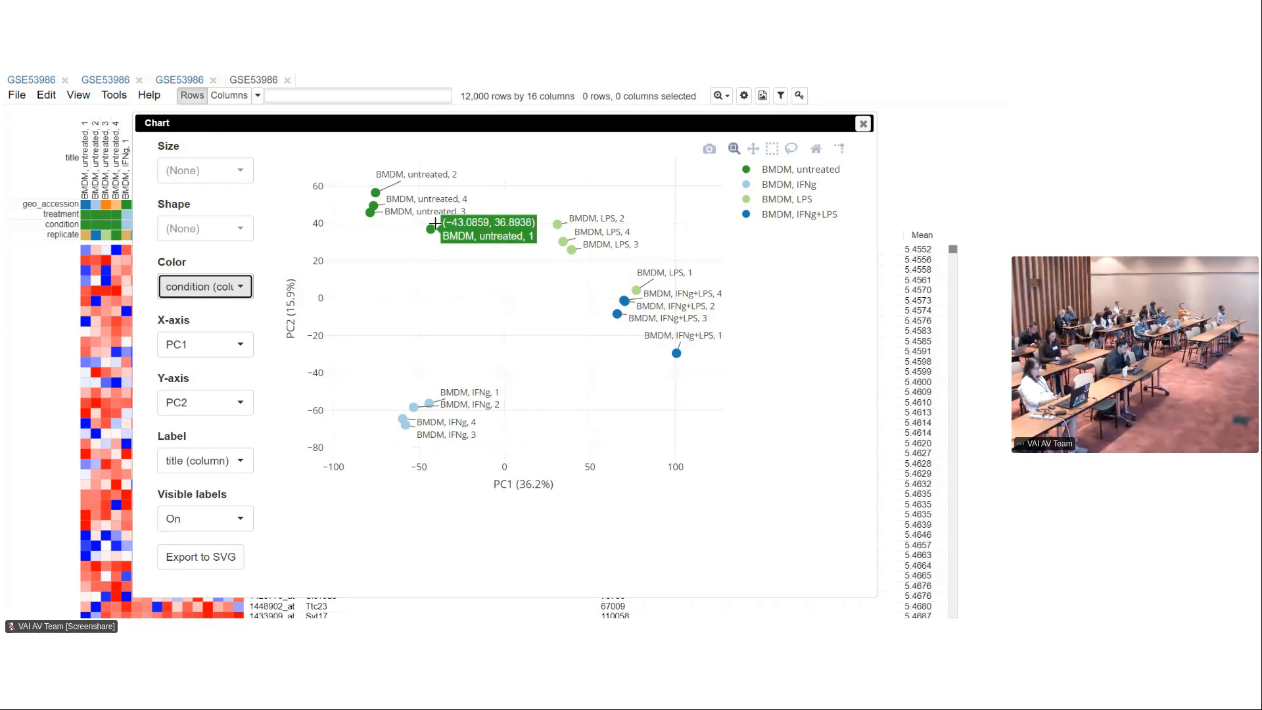
mouse_move(694, 359)
mouse_move(638, 280)
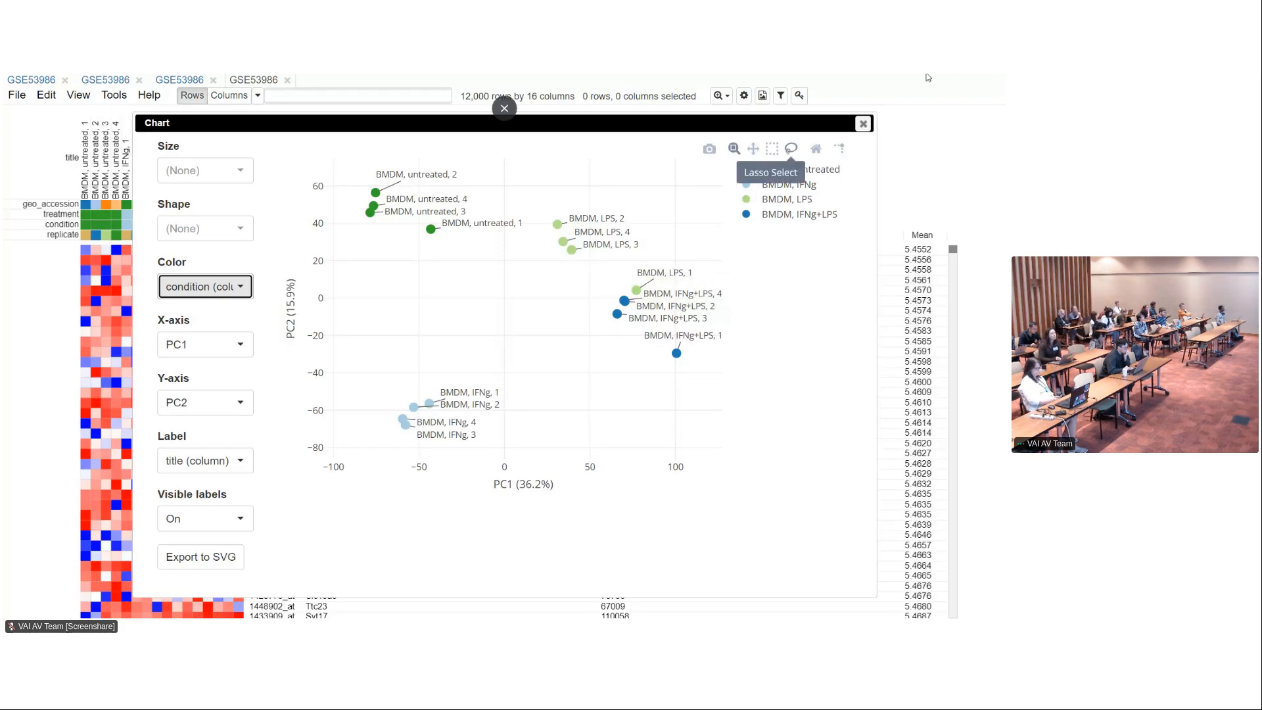
click(863, 123)
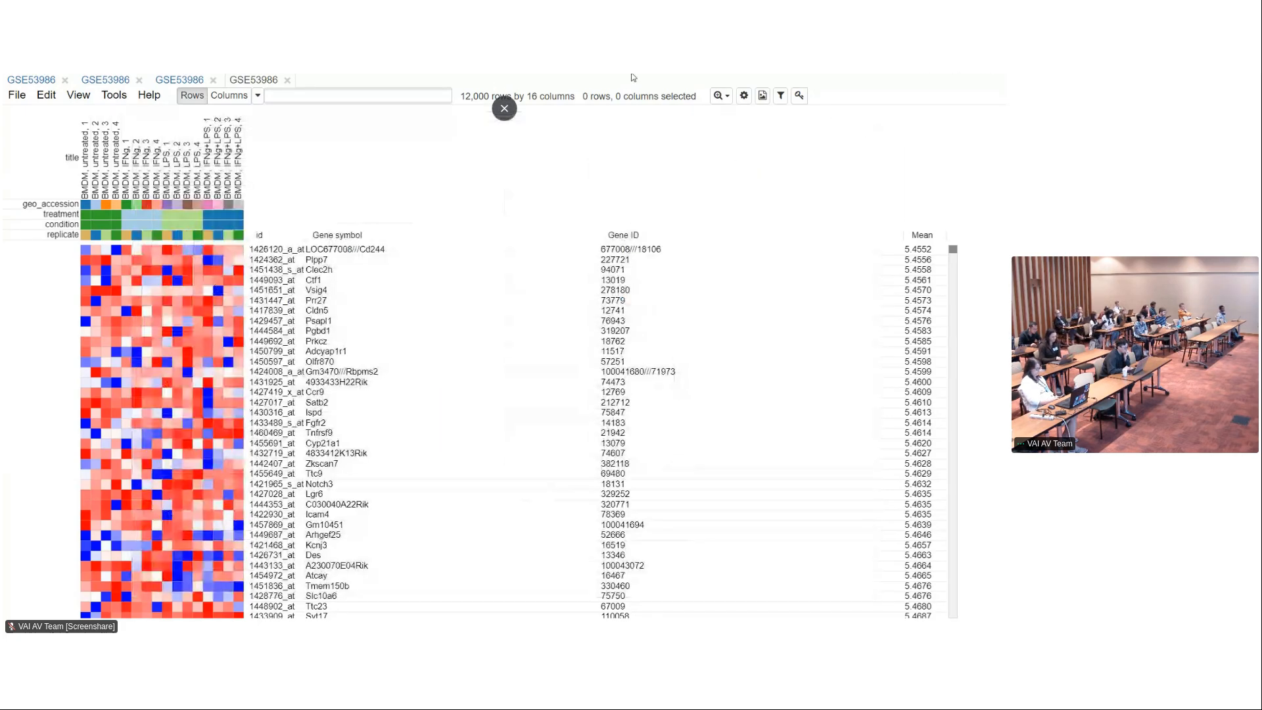
Run hierarchical clustering on the columns with the one minus pearson correlation metric and average linkage
click(720, 96)
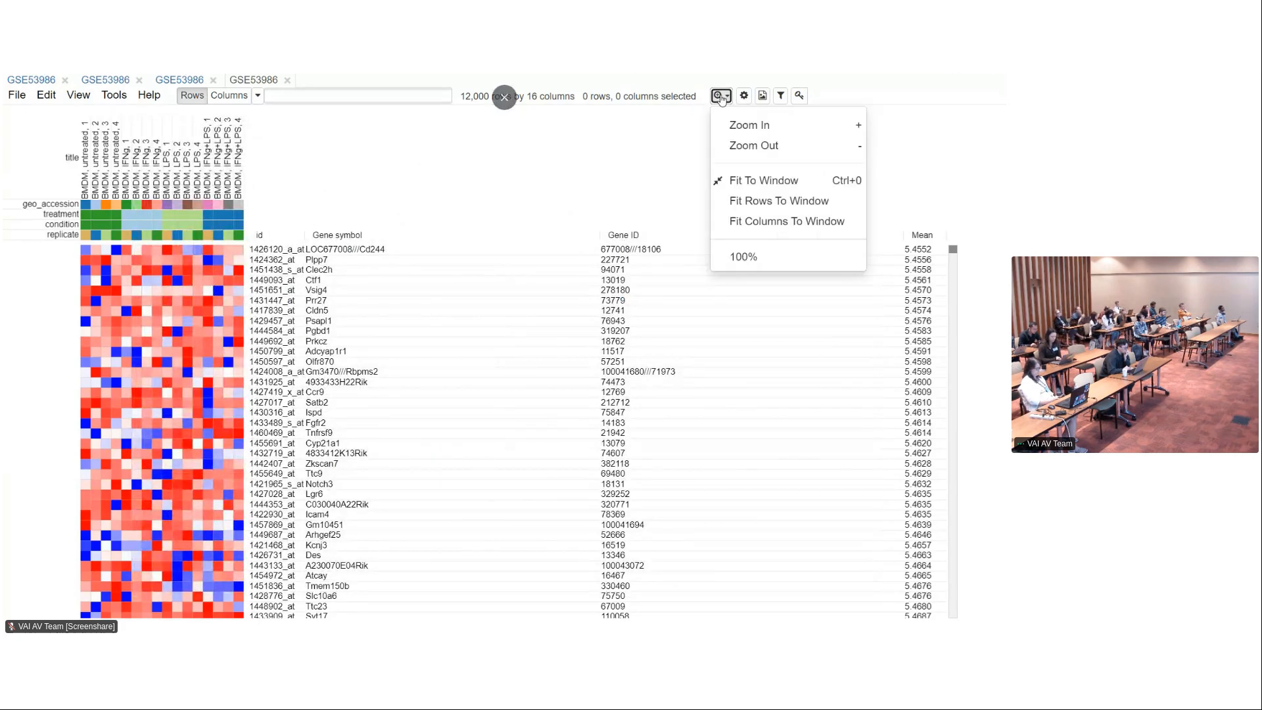
click(619, 122)
click(113, 95)
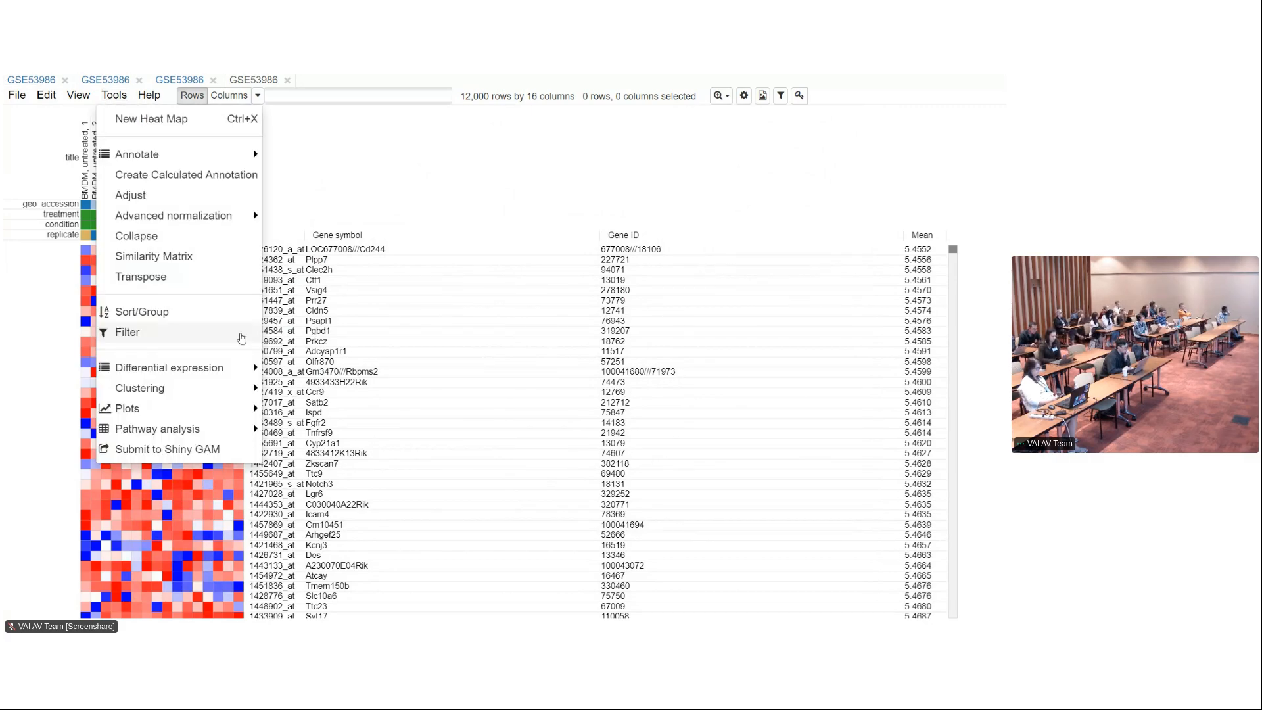
mouse_move(220, 387)
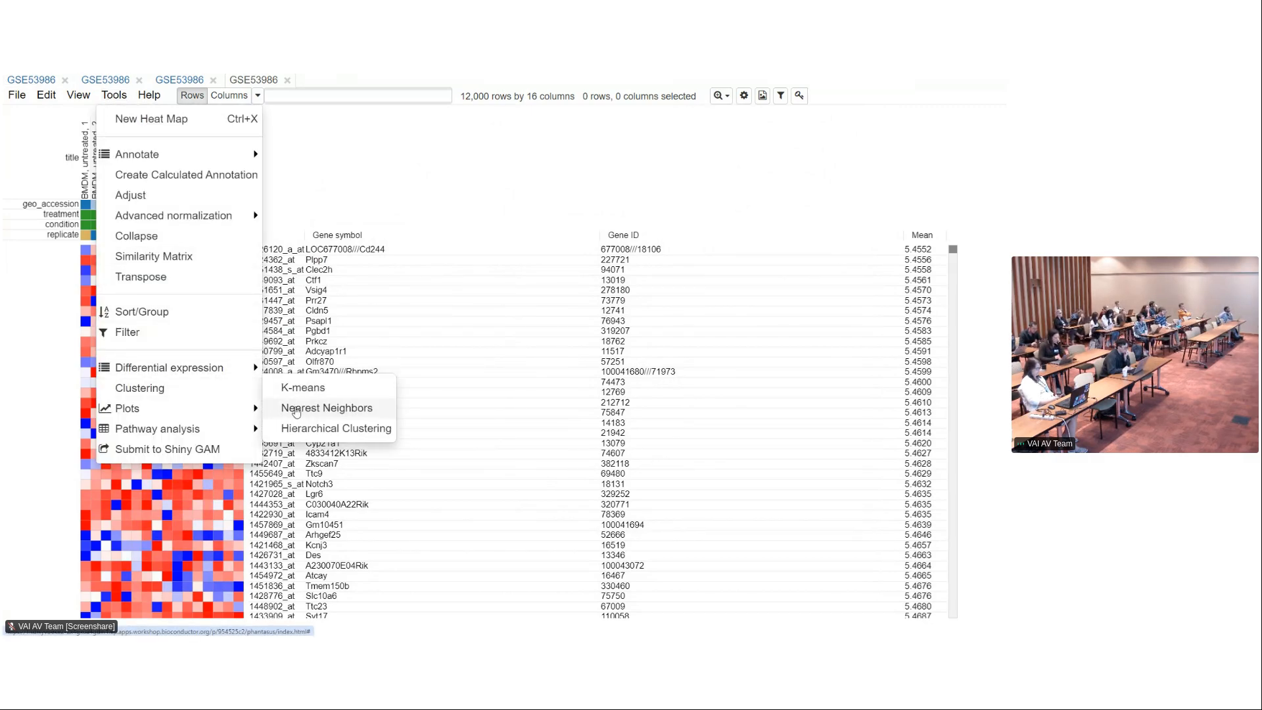
click(310, 428)
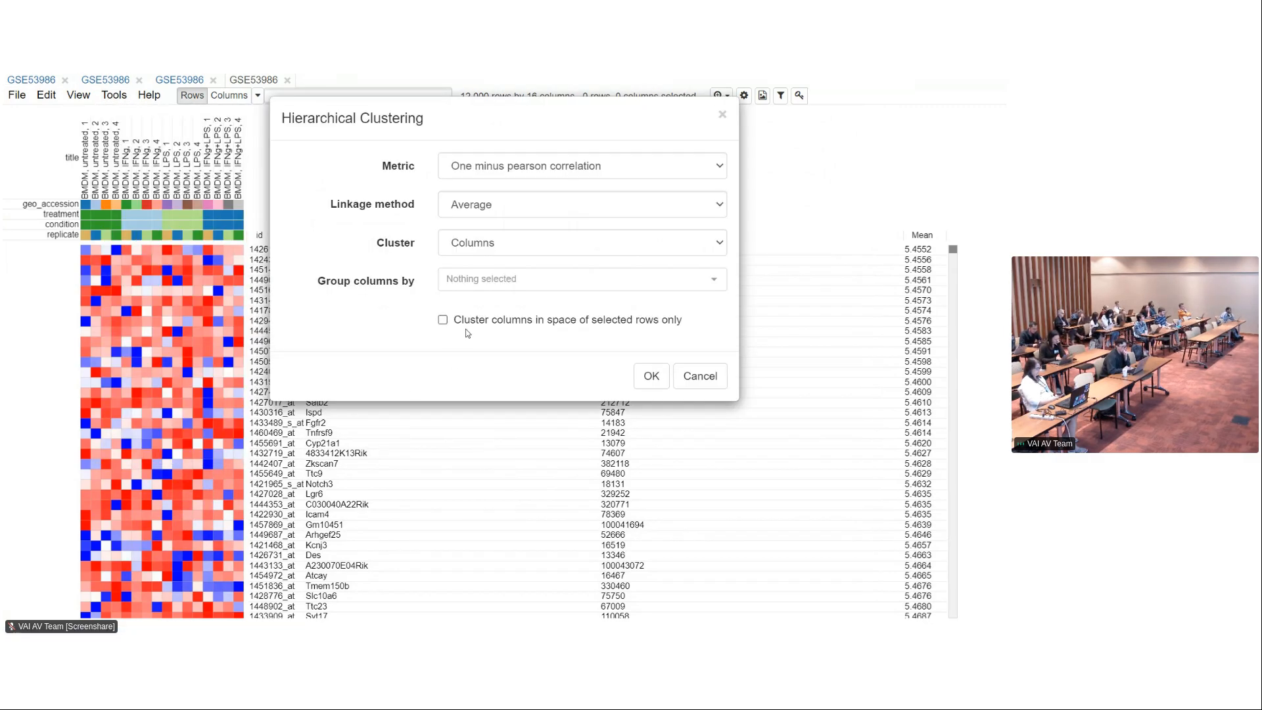
click(657, 380)
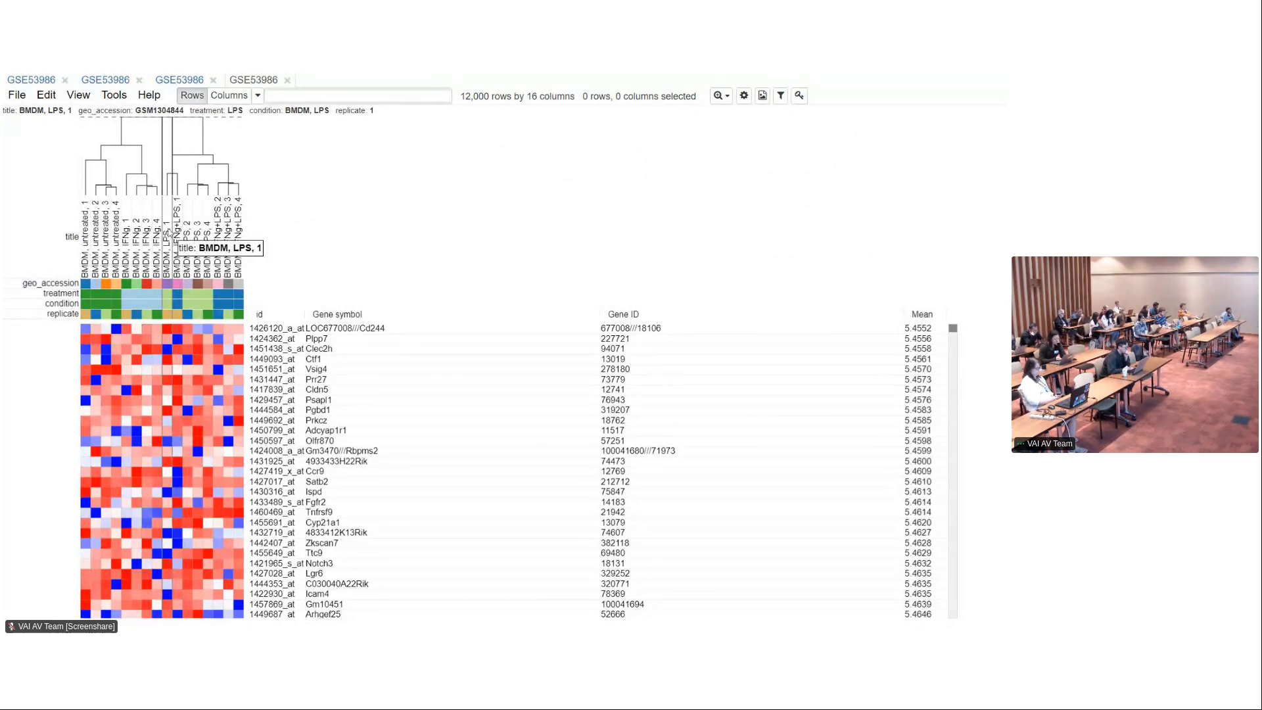
Run K-means clustering on the heat map with 16 clusters
click(110, 95)
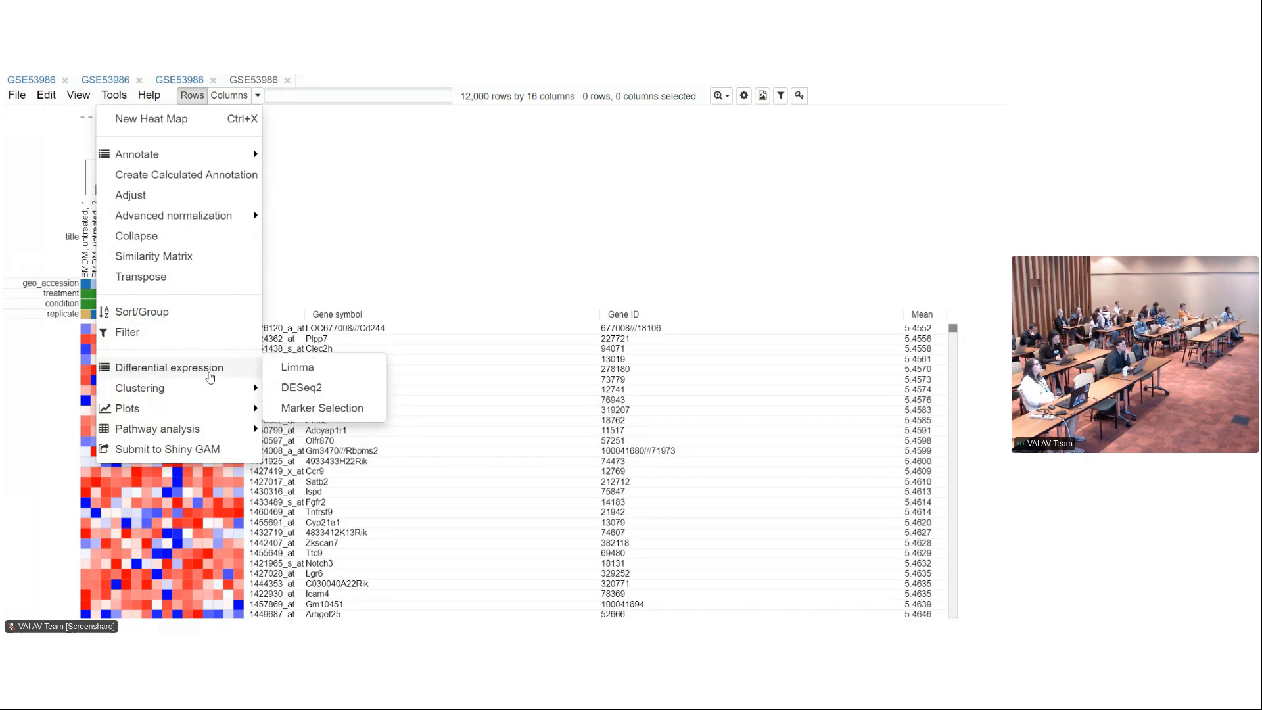
mouse_move(198, 387)
click(321, 389)
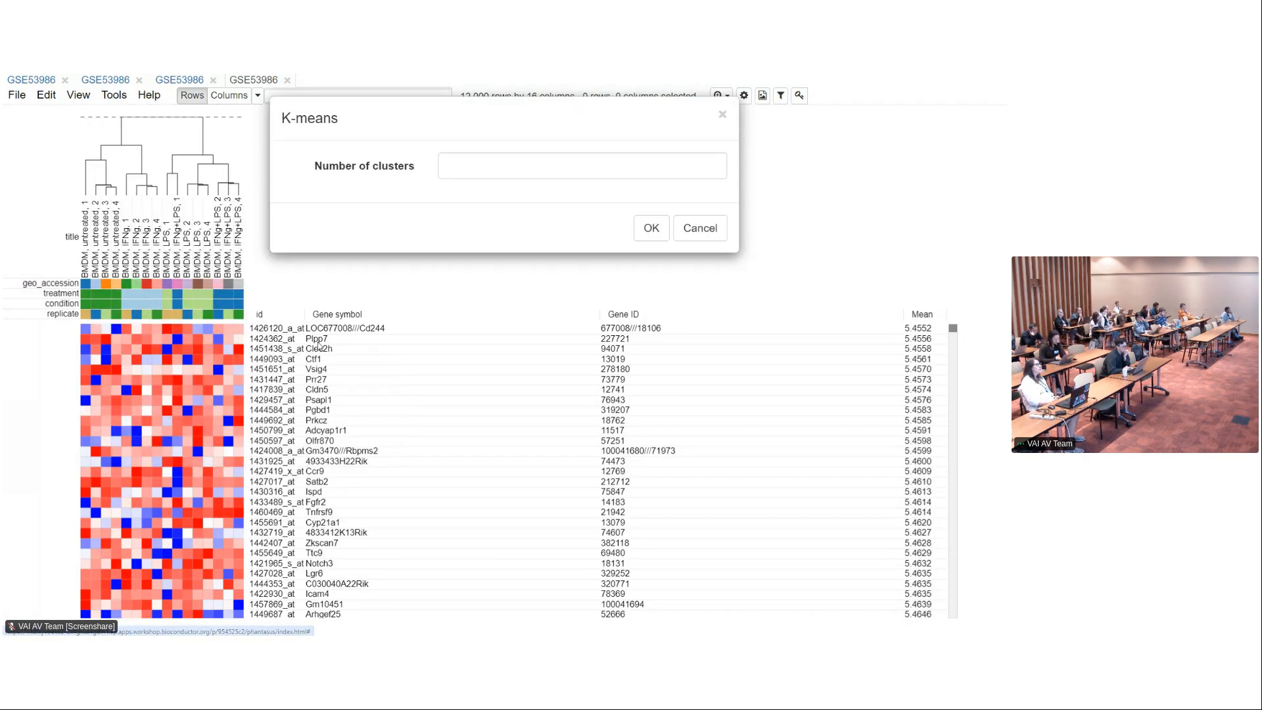
click(474, 172)
text(16)
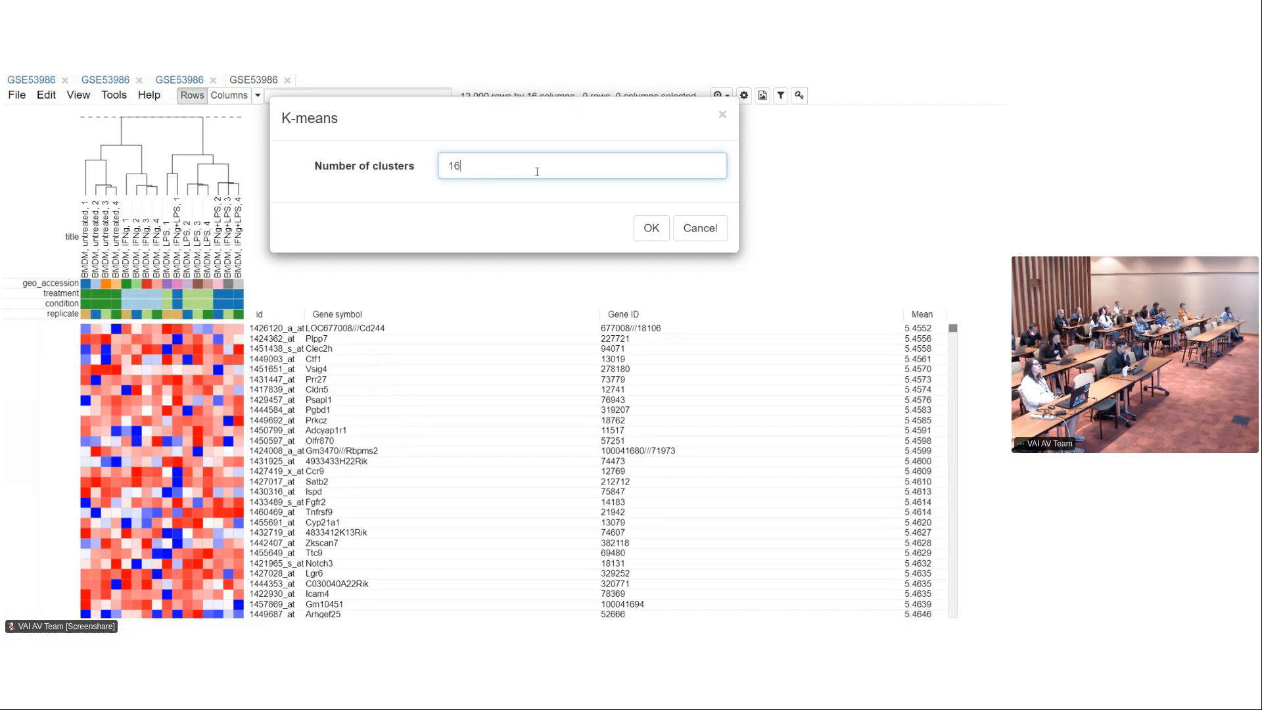
click(656, 229)
Sort the rows by clusters in ascending order and fit the heat map to the window
click(721, 95)
drag(752, 179, 749, 182)
click(750, 182)
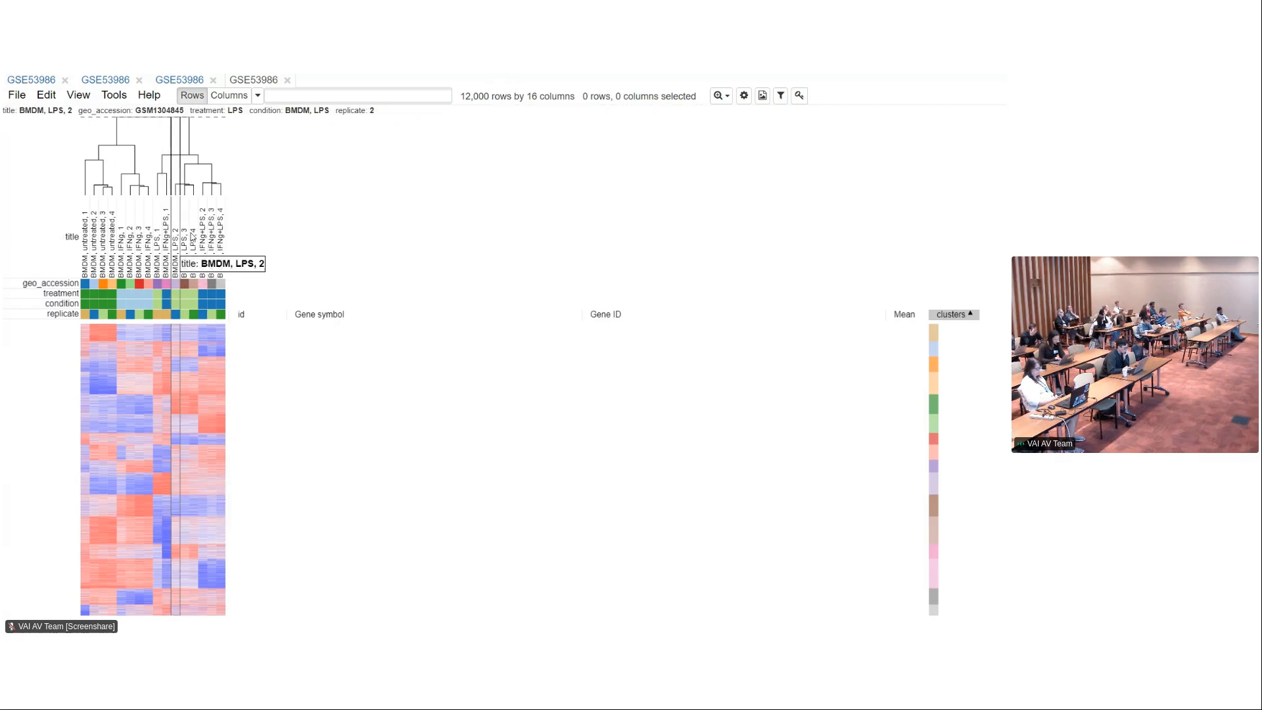
Create a new heat map from all samples except the four first replicates and fit it to the window
click(159, 257)
key(ctrl+a)
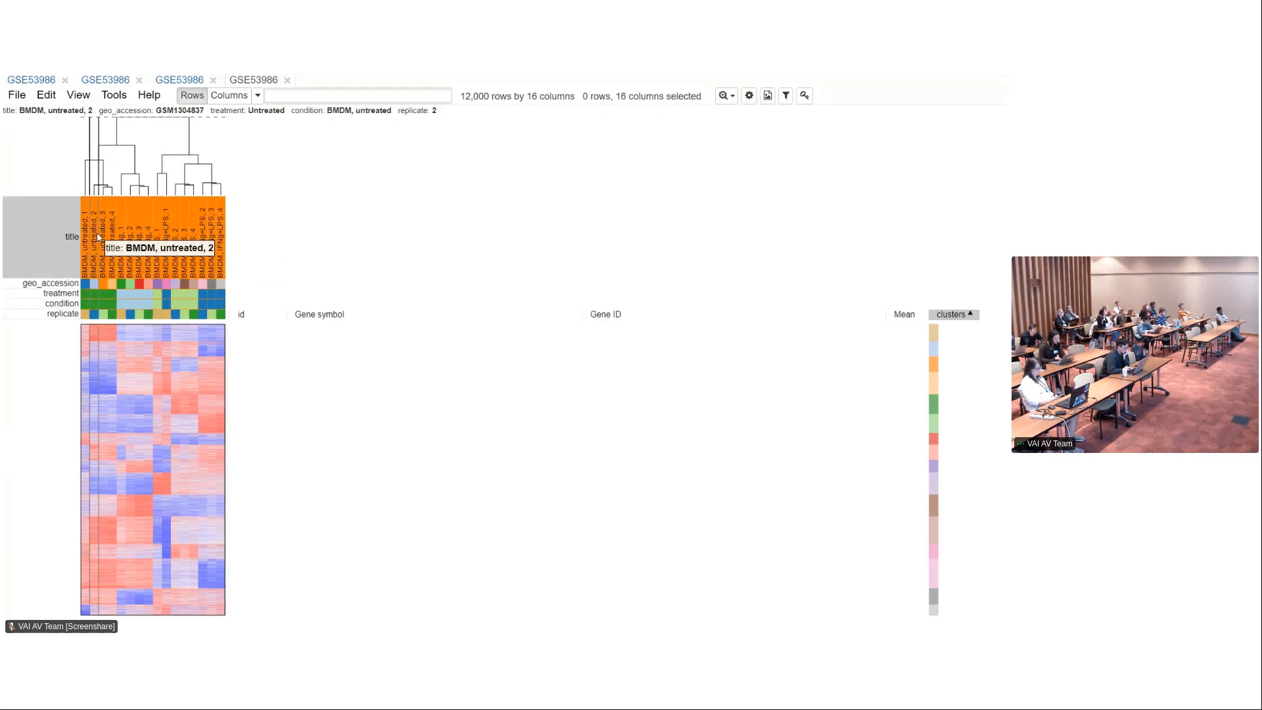
ctrl+click(86, 231)
ctrl+click(119, 234)
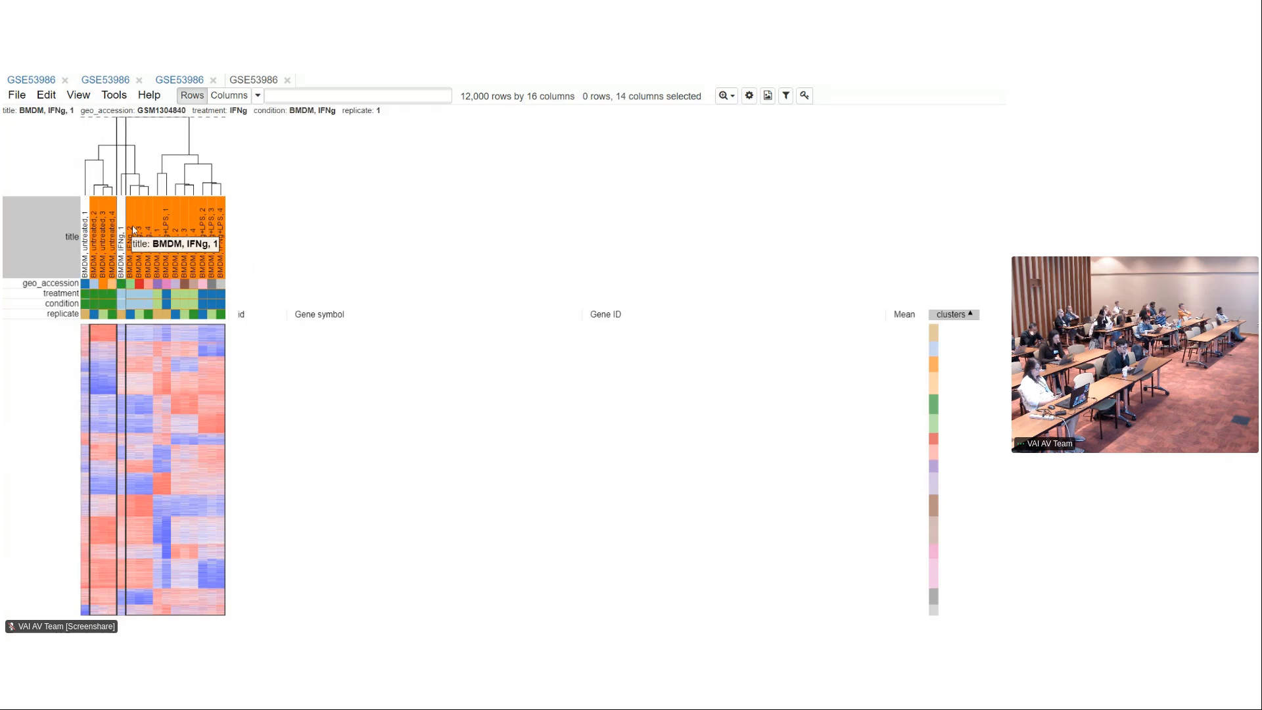
ctrl+click(156, 231)
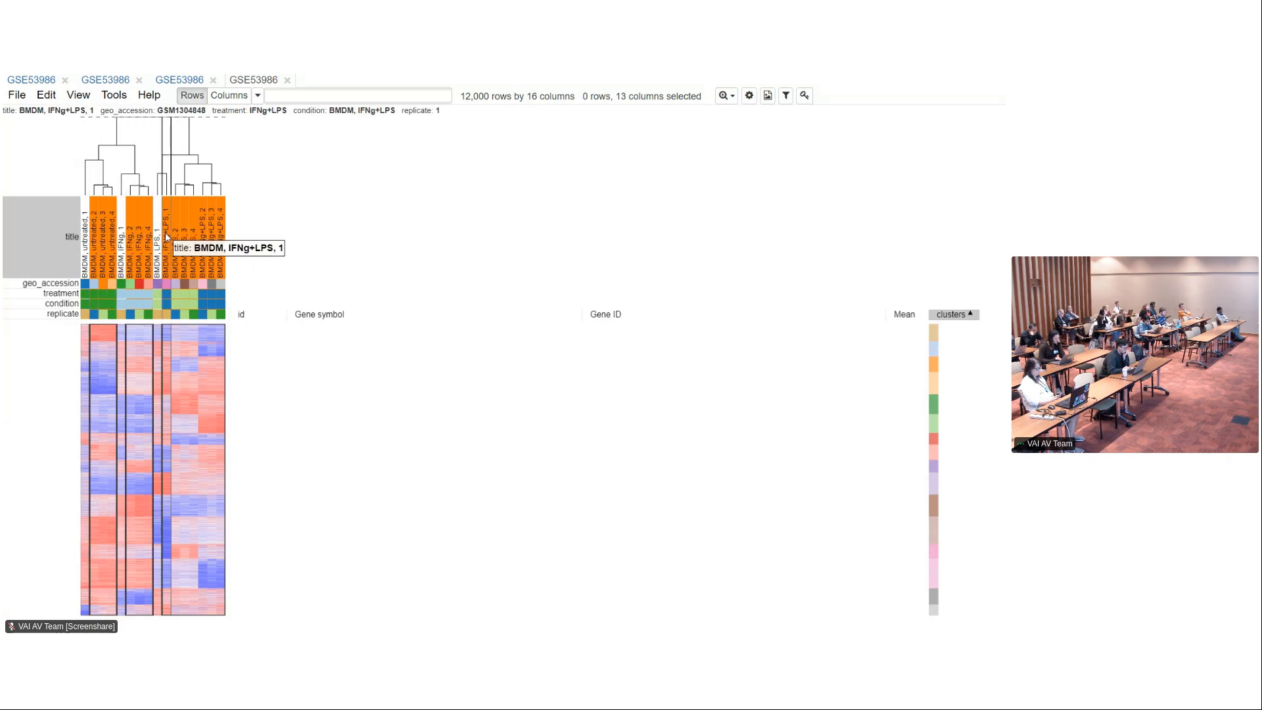
ctrl+click(166, 236)
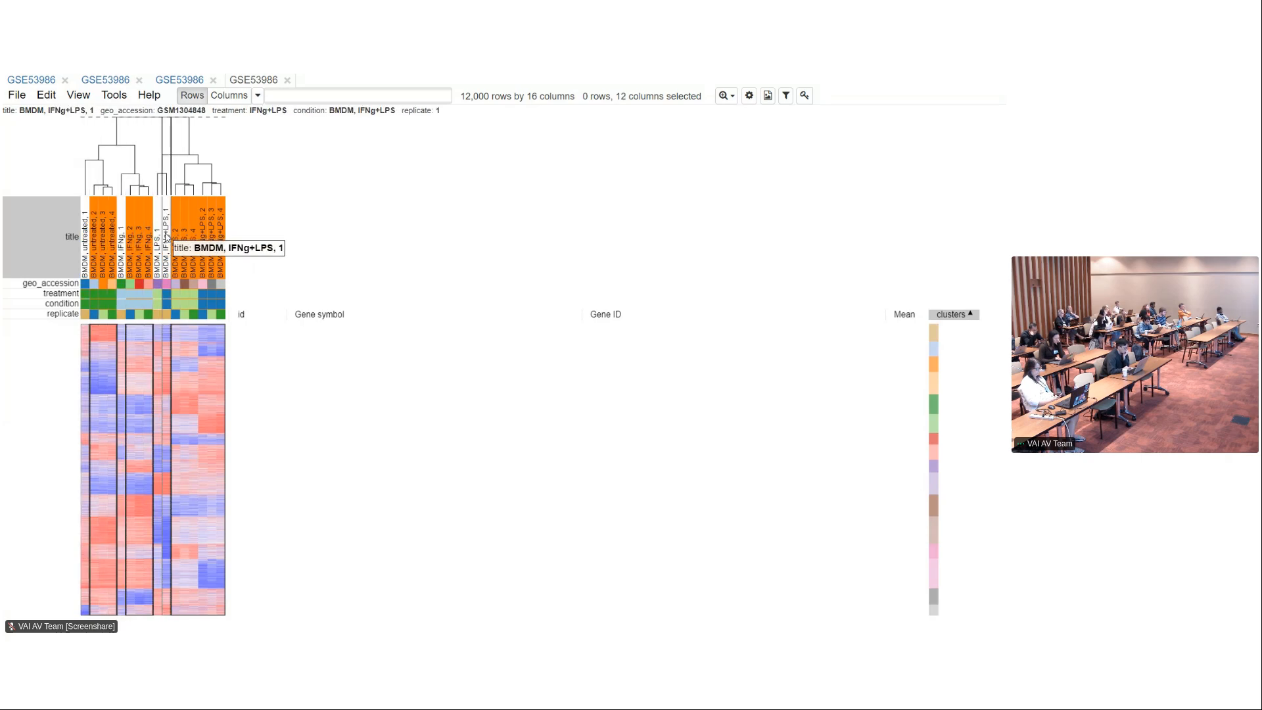
click(114, 96)
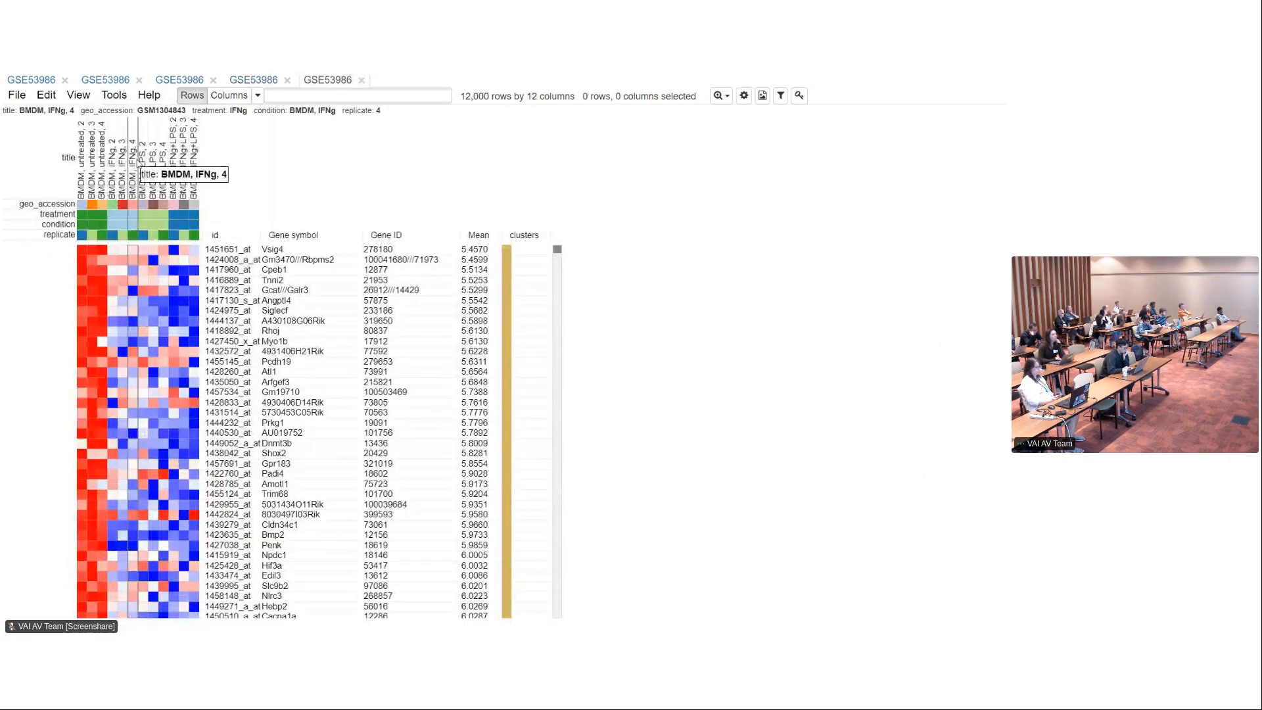
click(721, 95)
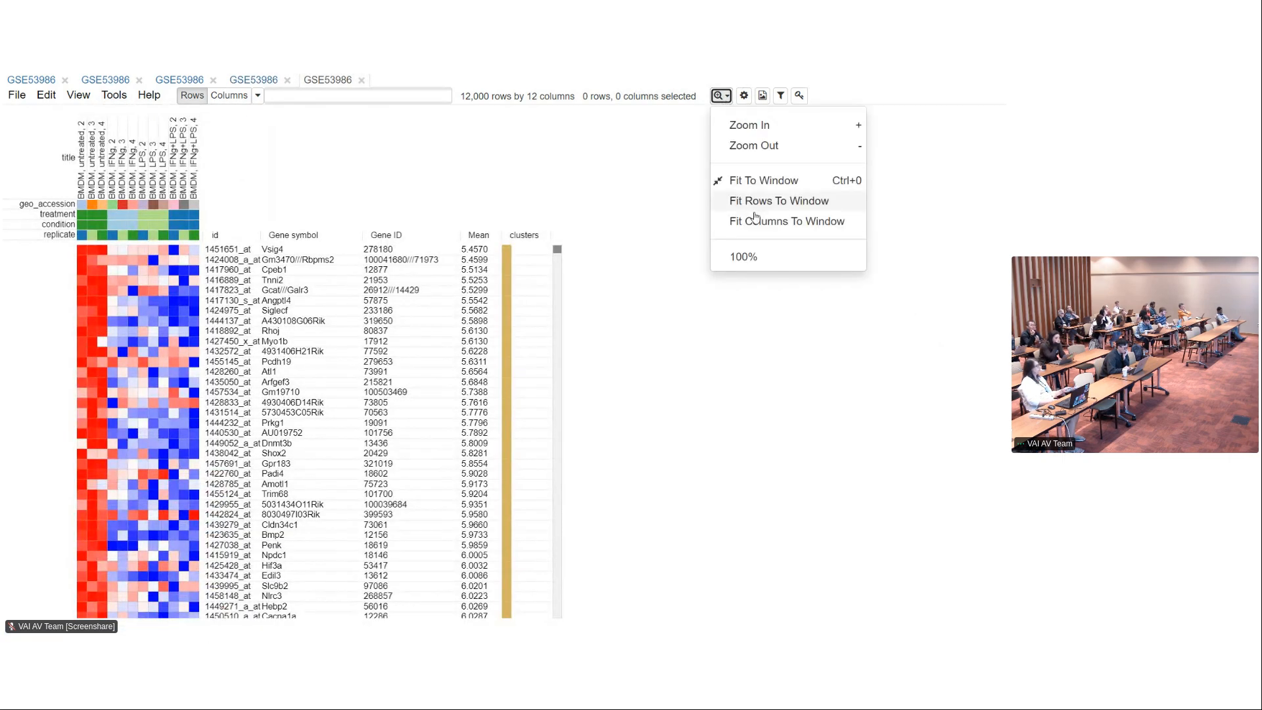
click(736, 180)
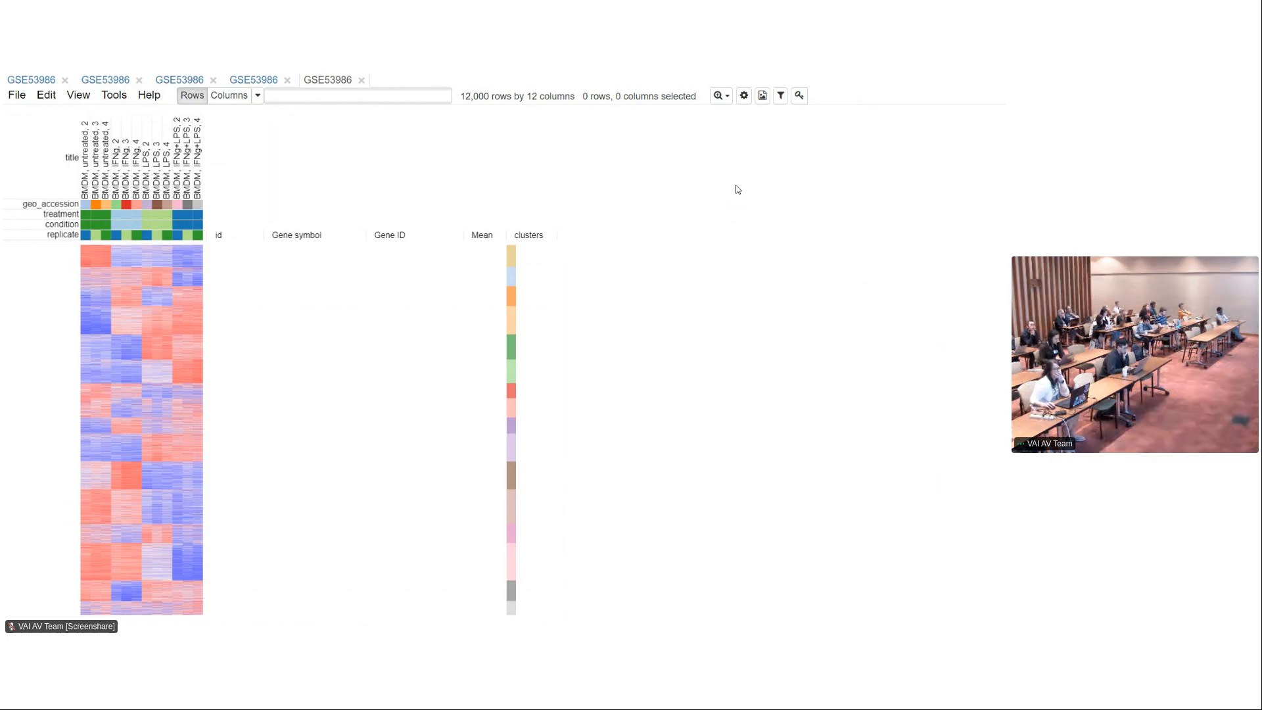
Run one-factor Limma differential expression on condition, with BMDM, IFNg+LPS as target level and BMDM, untreated as reference level
key(alt+Tab)
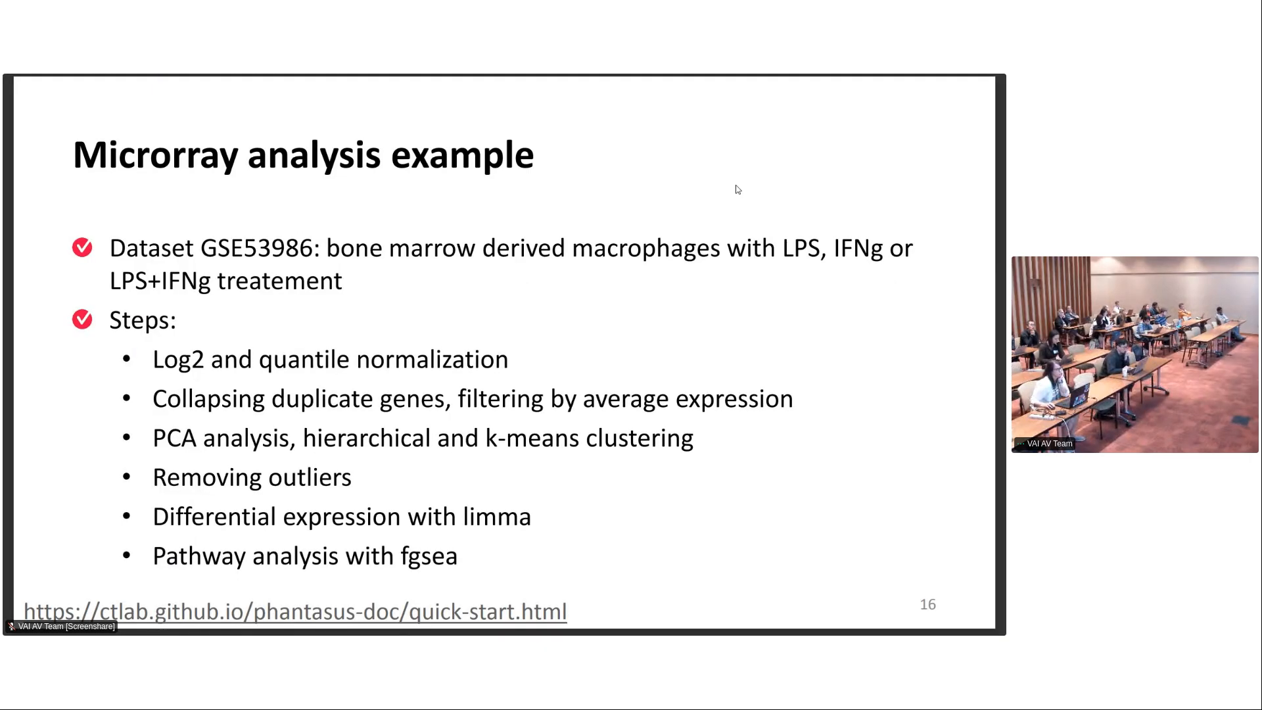
key(alt+Tab)
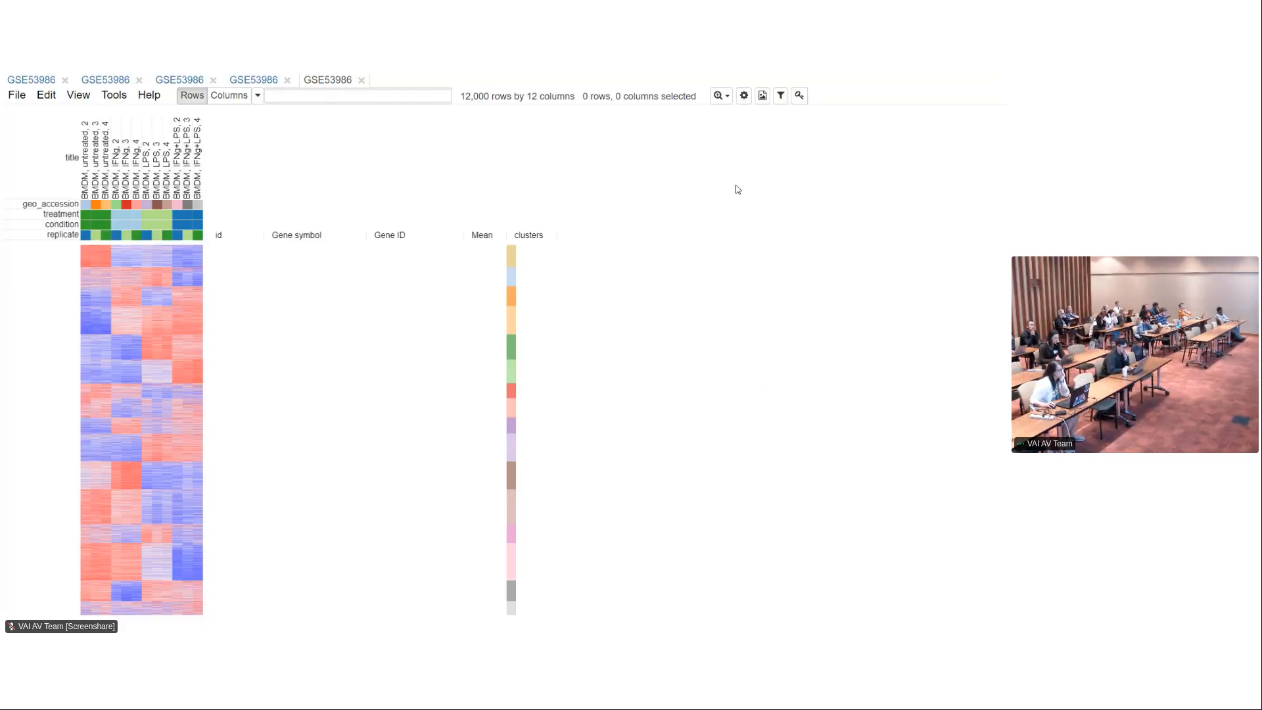
click(104, 96)
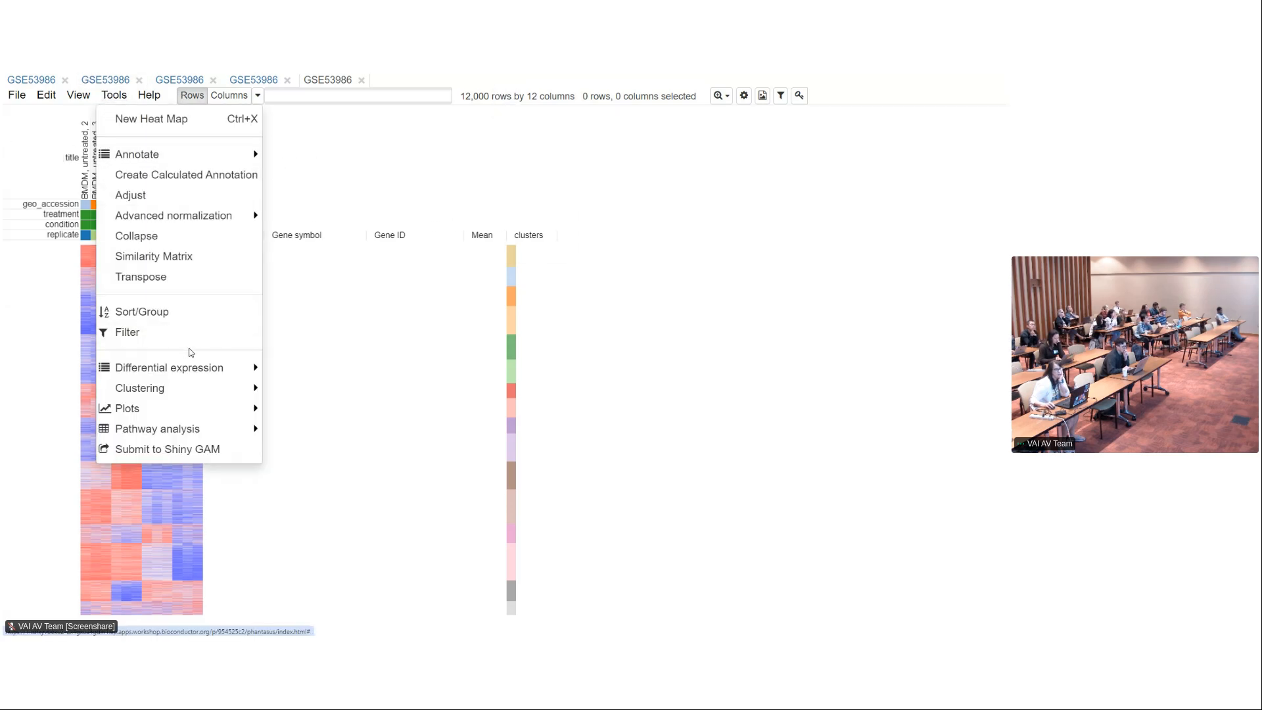
mouse_move(201, 366)
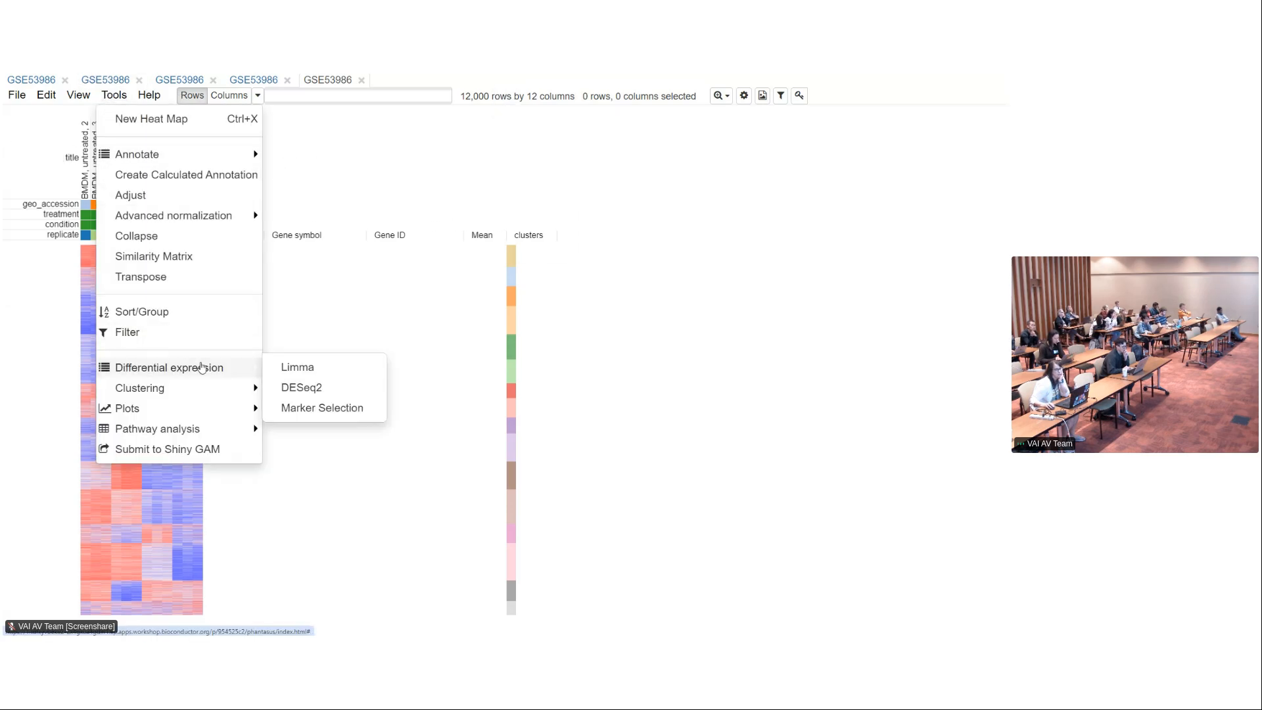
click(299, 370)
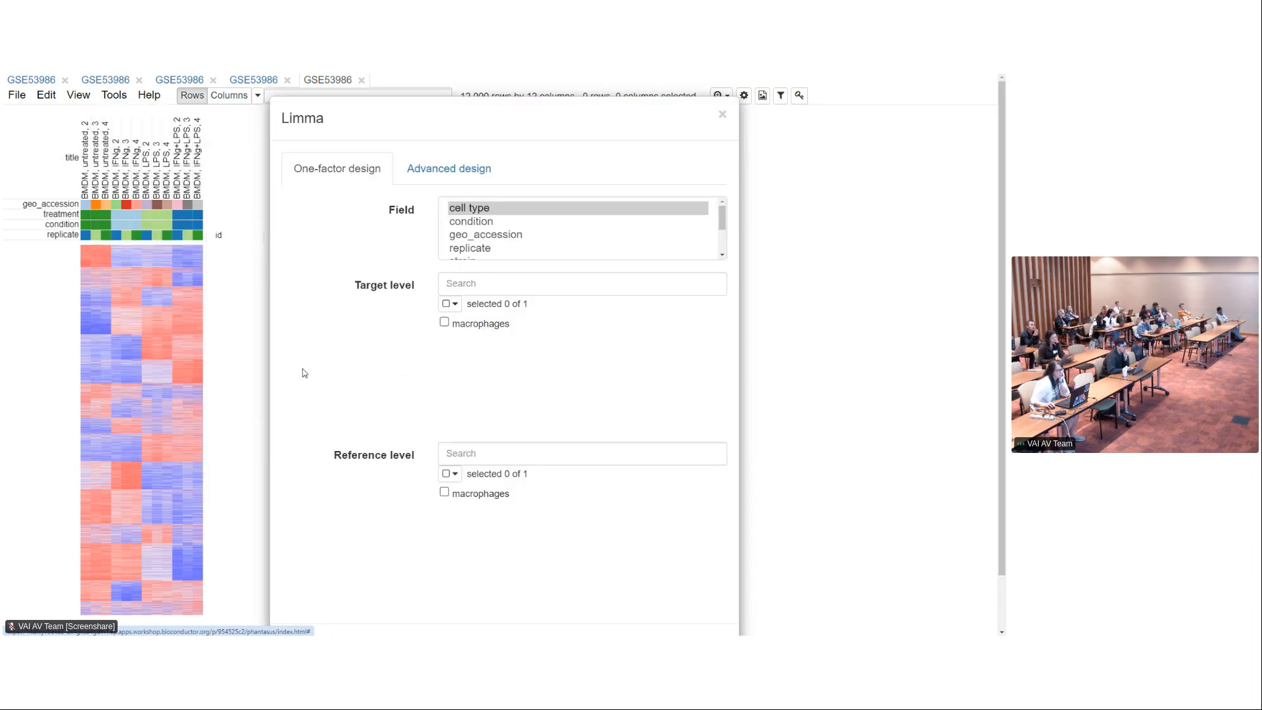
click(469, 223)
click(493, 341)
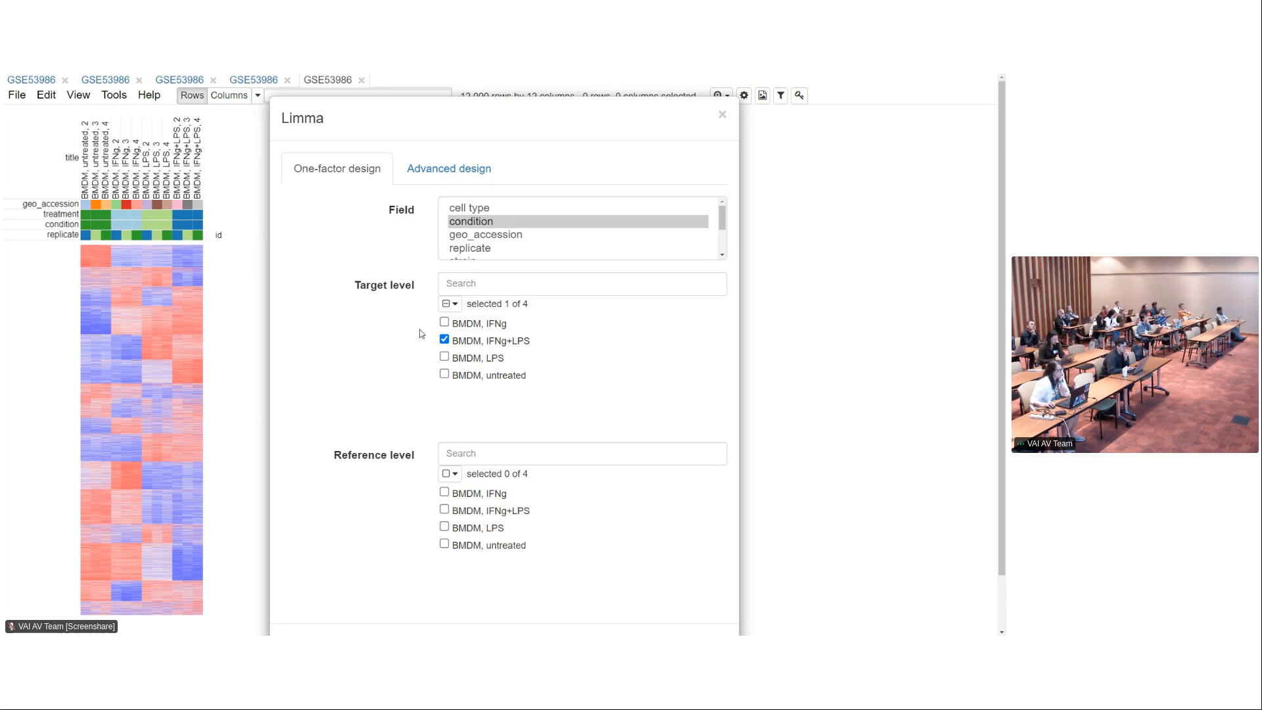
click(463, 550)
scroll(634, 585, down, 1)
click(654, 587)
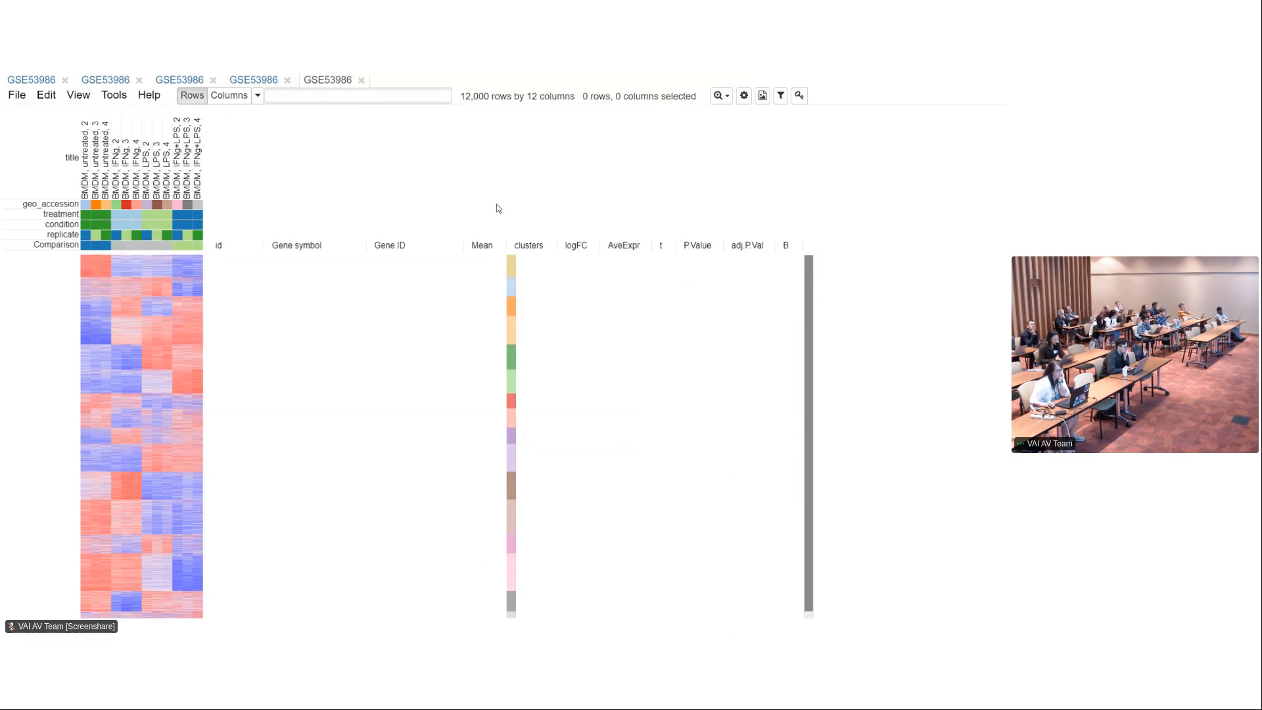
Set the heat map zoom to 100% and sort the rows by the t statistic in descending order
click(721, 96)
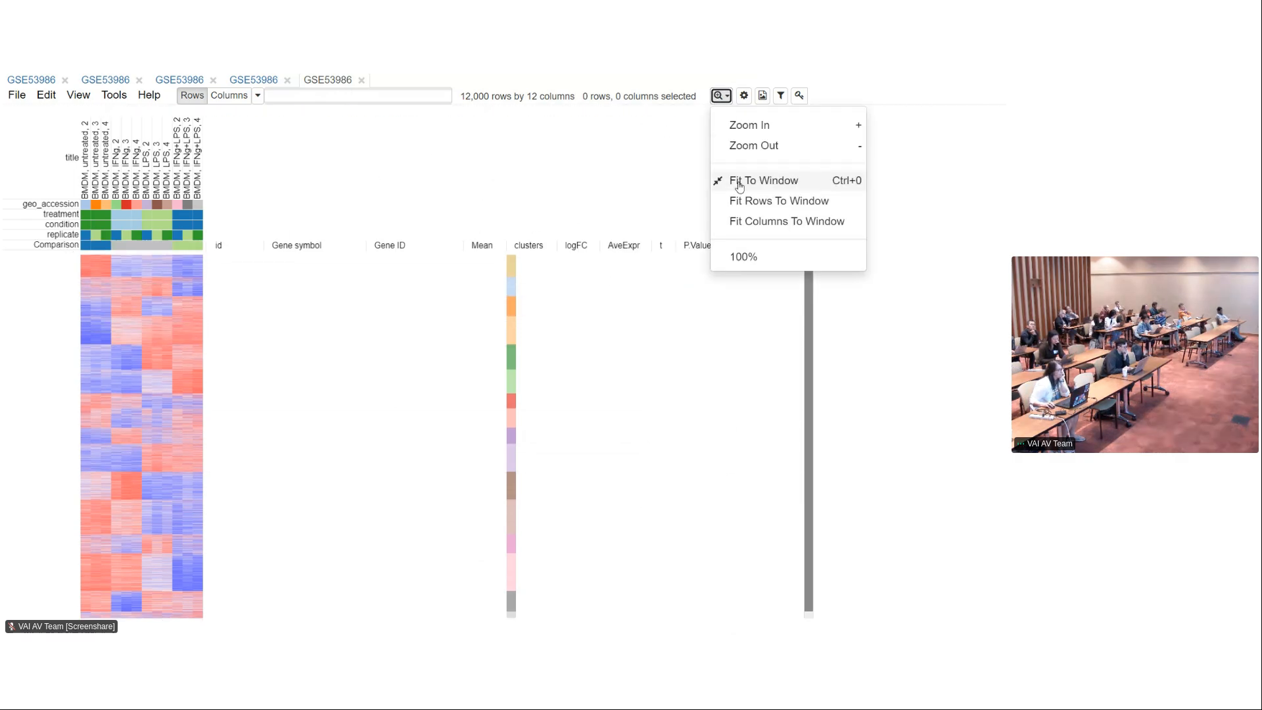
click(777, 260)
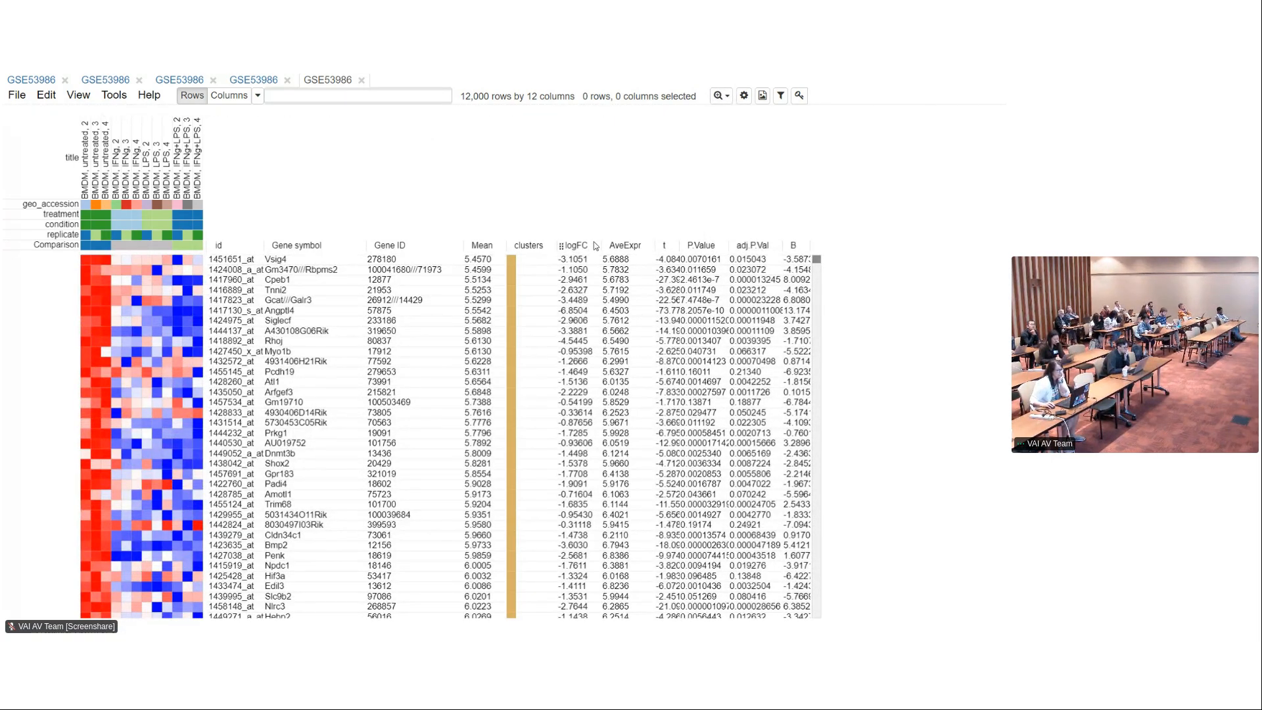
click(673, 248)
click(674, 248)
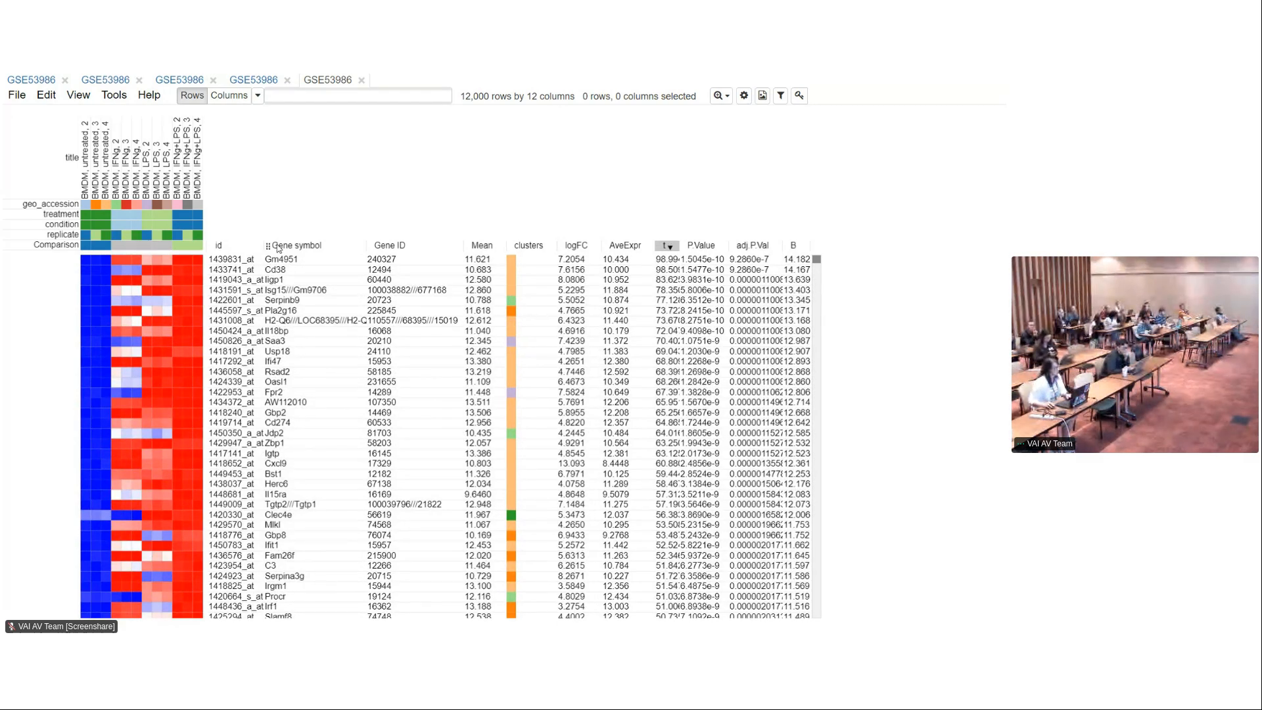
key(alt+Tab)
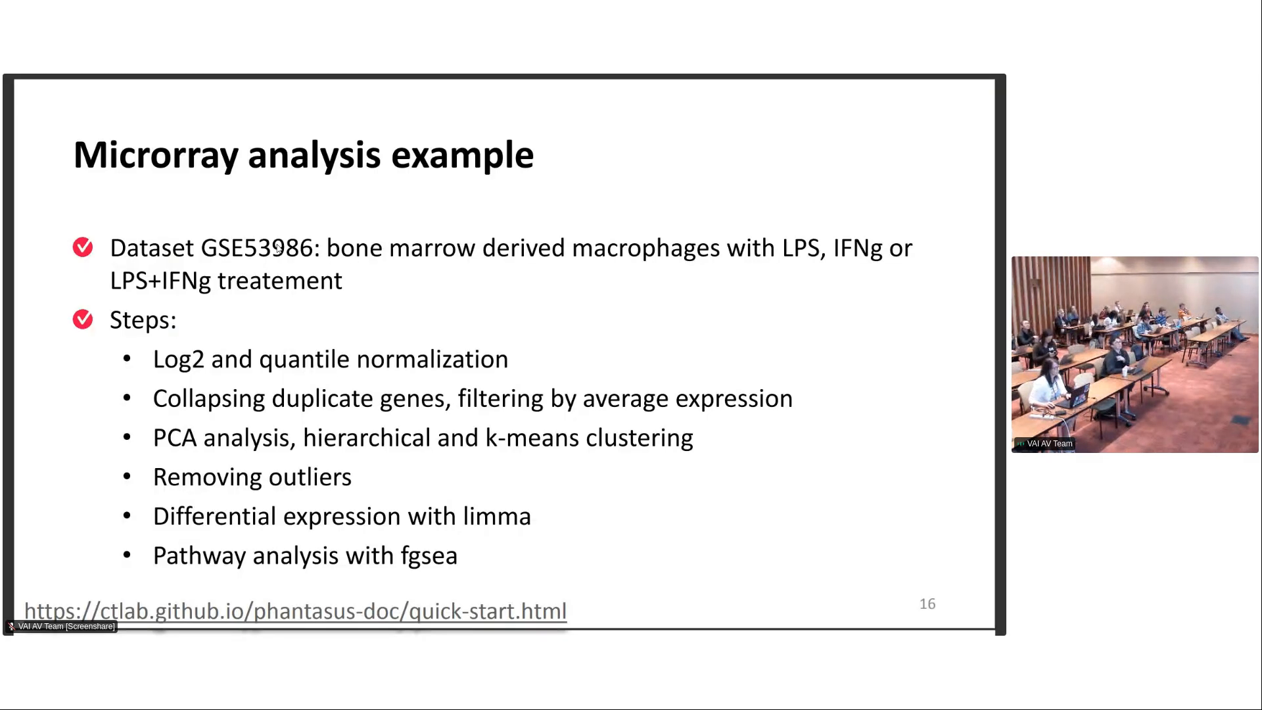
key(alt+Tab)
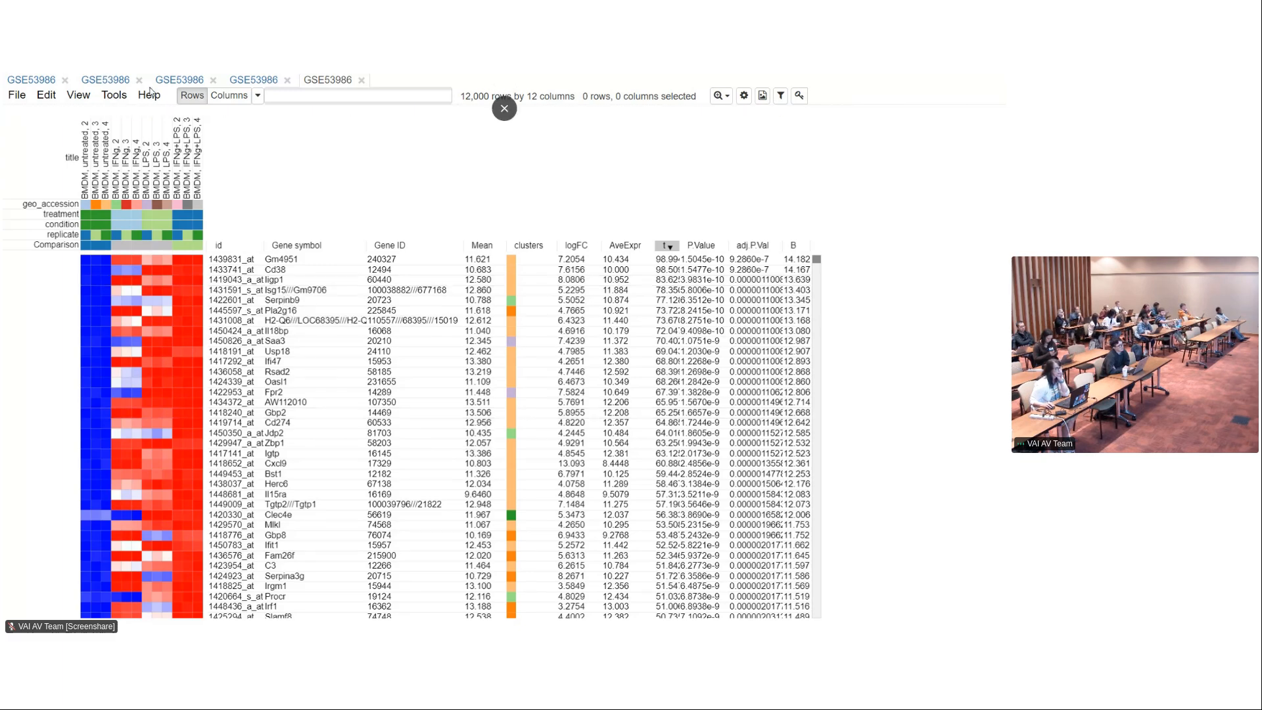
click(117, 96)
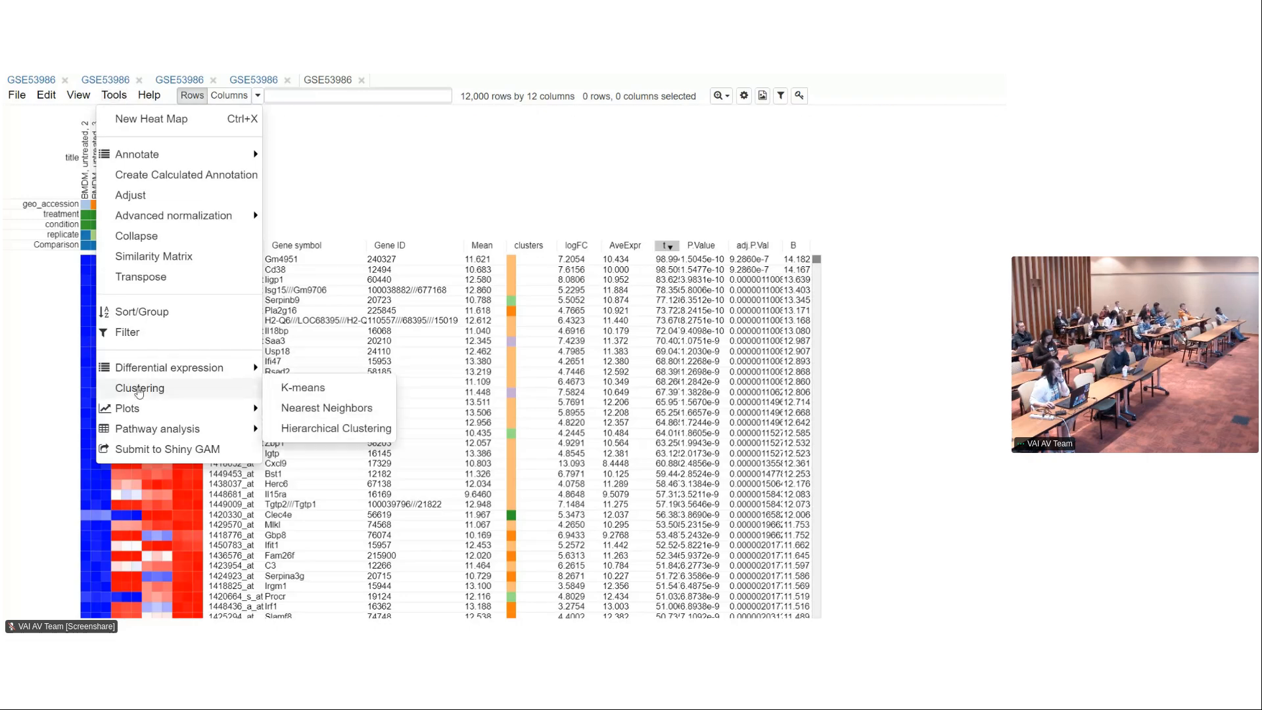
mouse_move(151, 408)
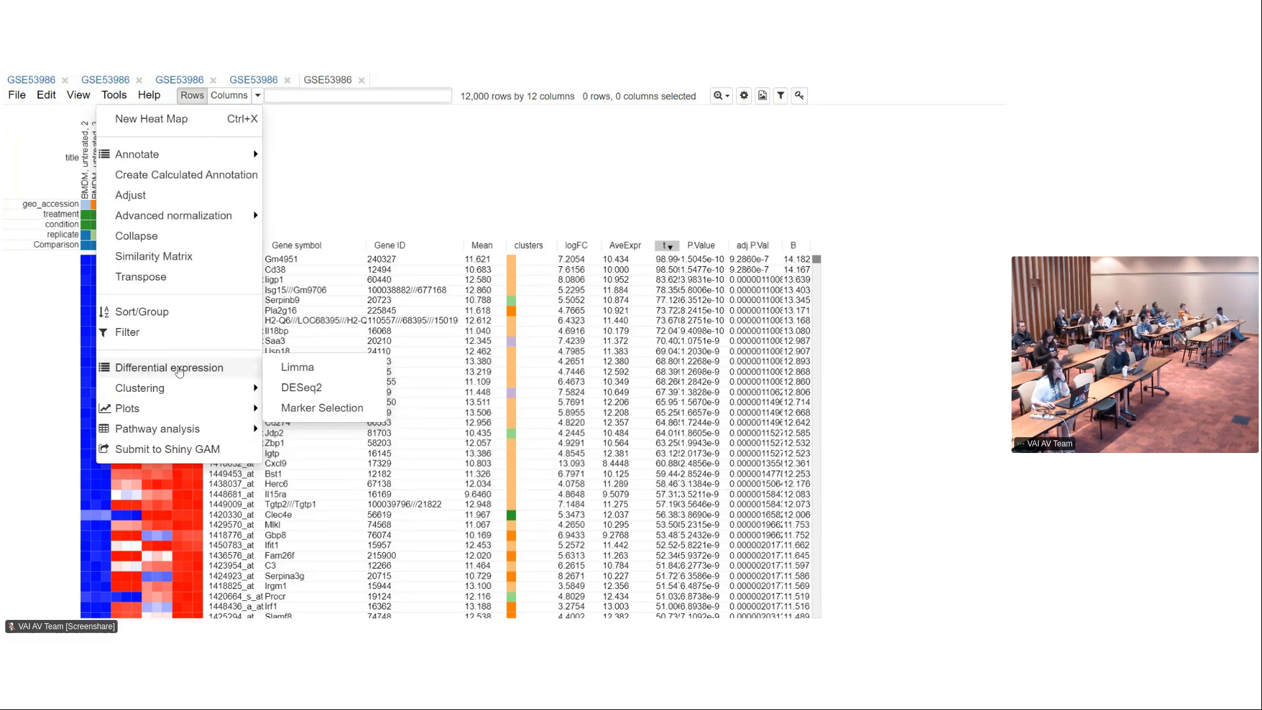
mouse_move(190, 408)
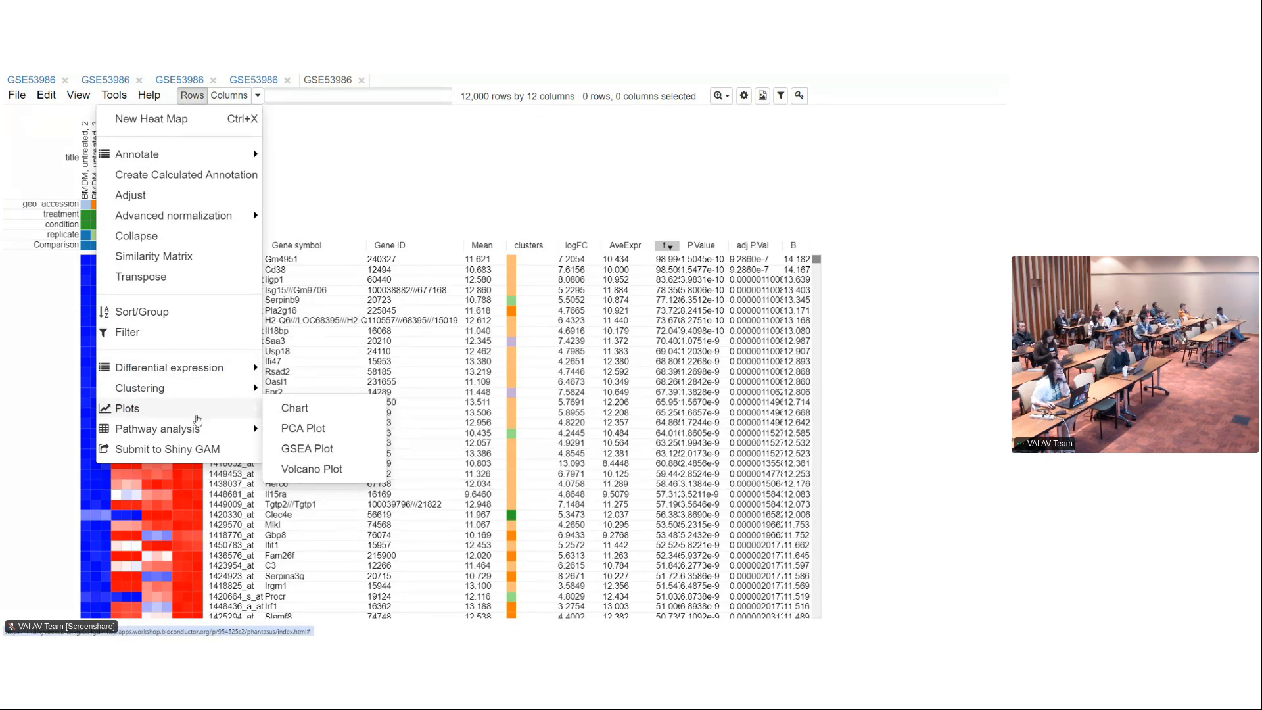
mouse_move(259, 437)
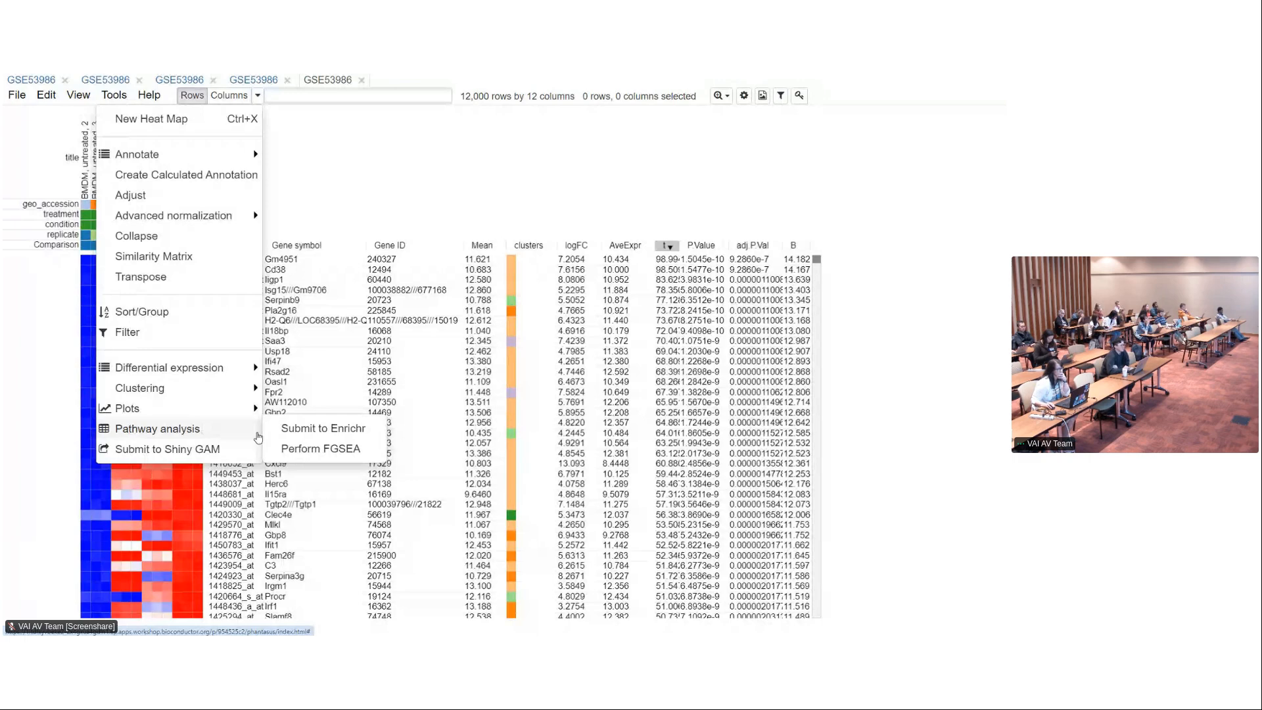
Select the block of top-ranked gene rows from Gm4951 through Ifit3
click(313, 260)
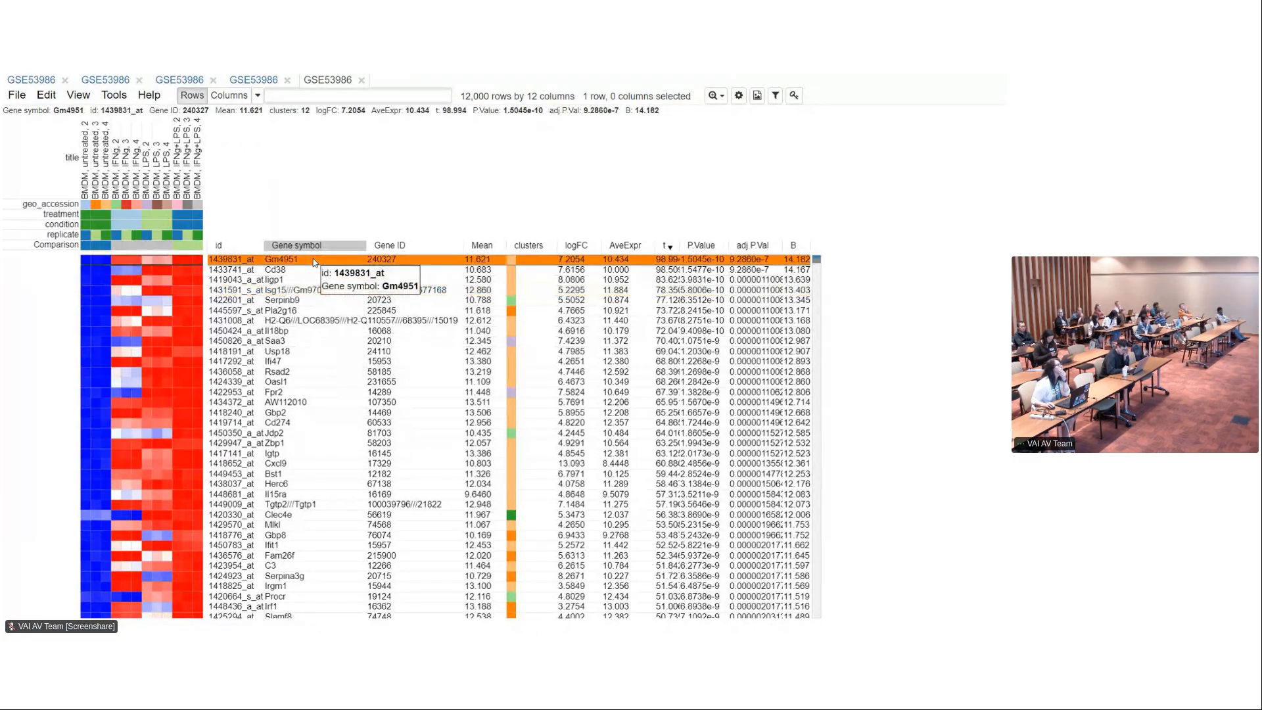
scroll(335, 615, down, 3)
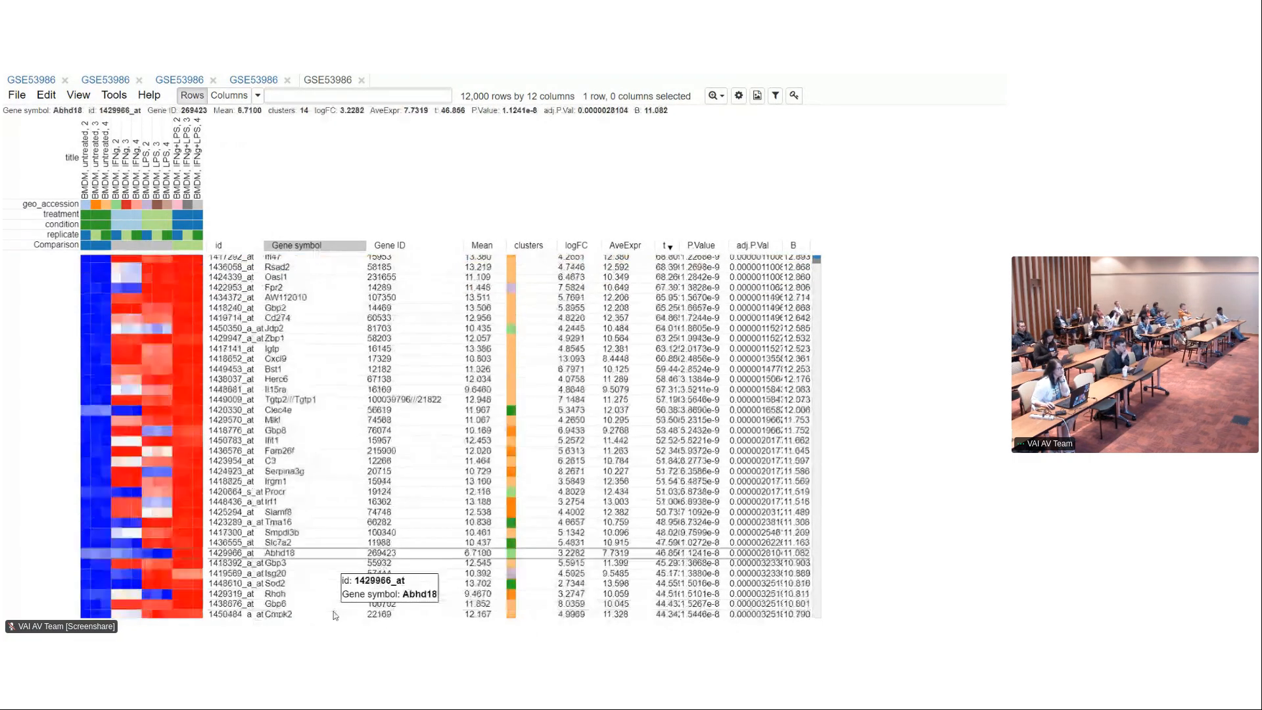
scroll(335, 611, down, 10)
click(300, 603)
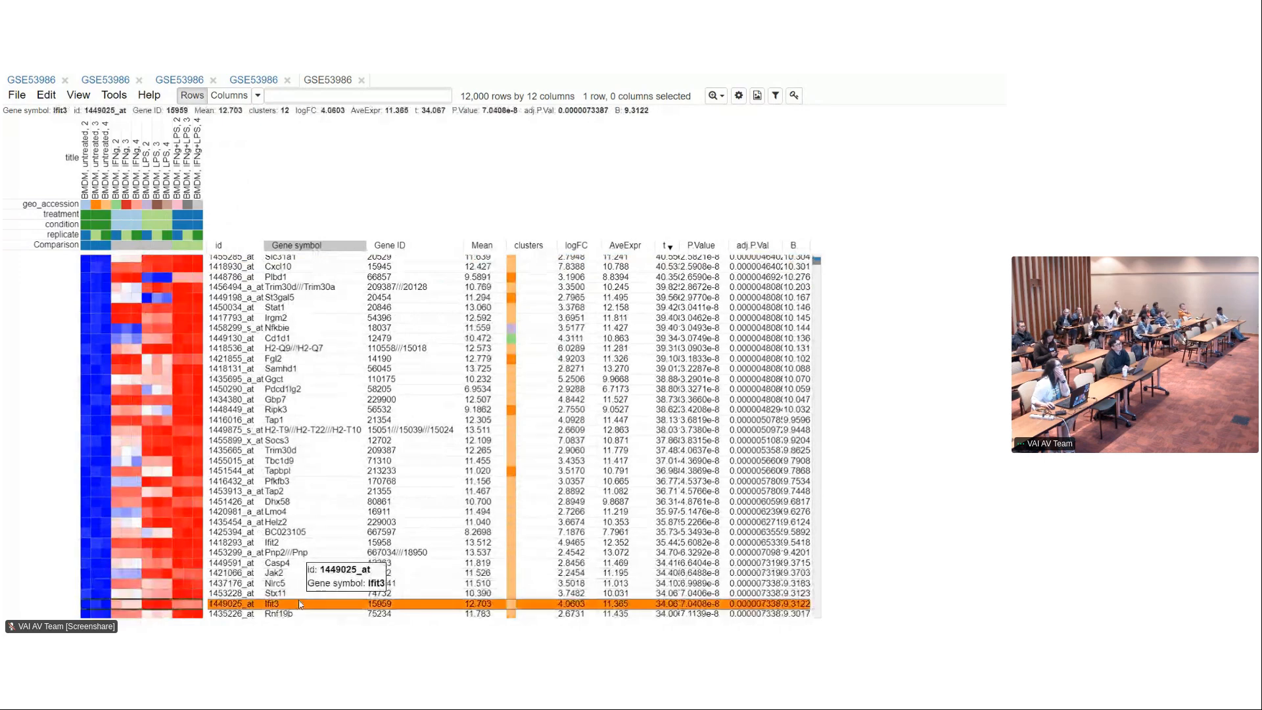
scroll(263, 520, up, 15)
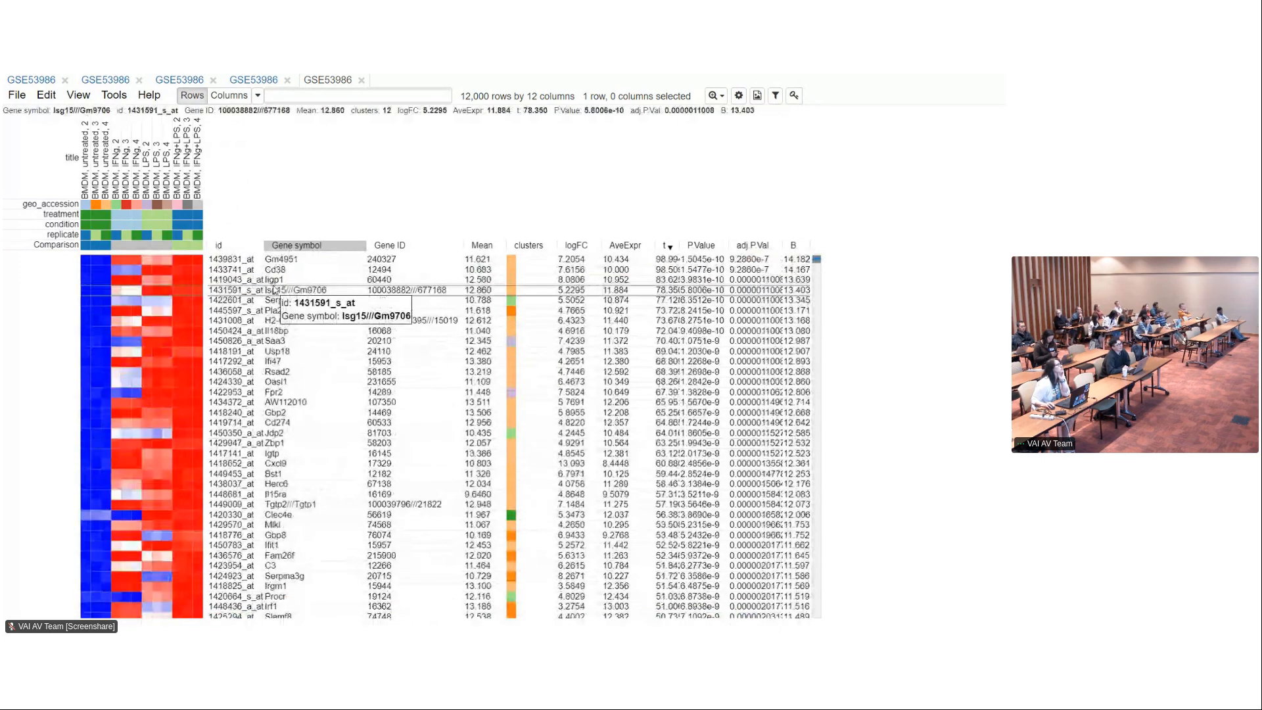
shift+click(283, 260)
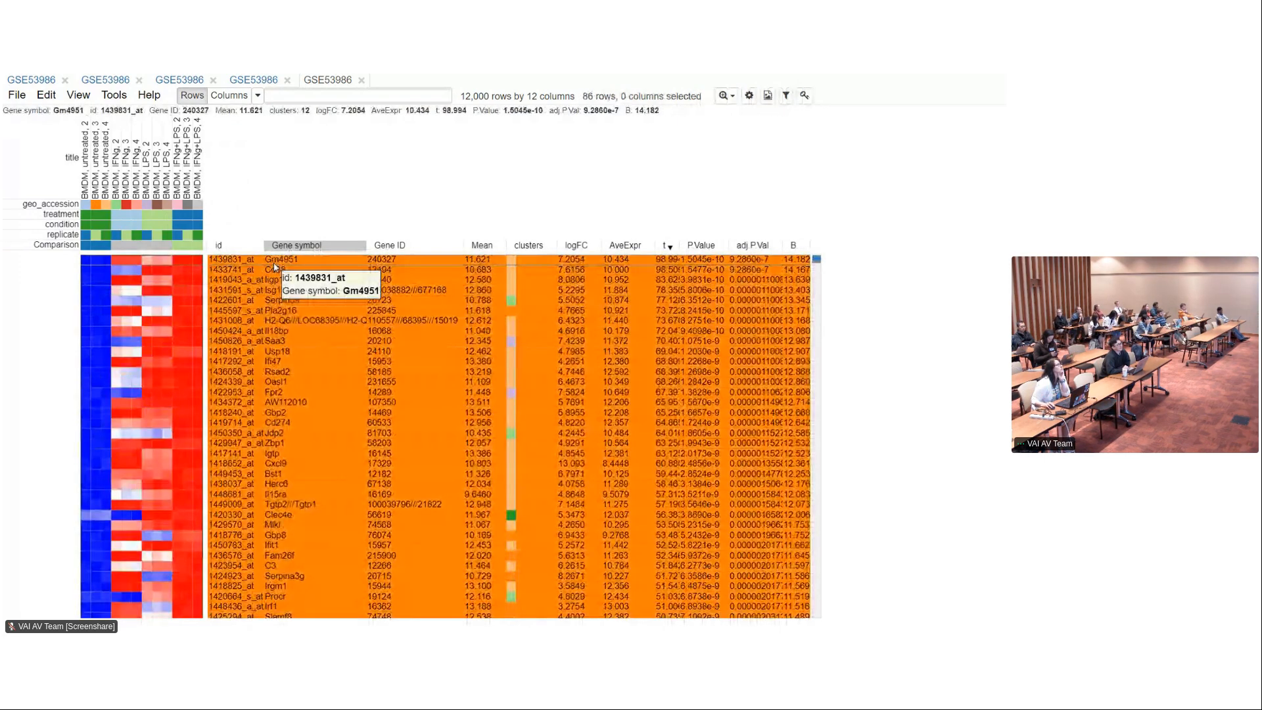
Submit the selected rows to Enrichr, using Gene symbol as the gene column and omitting ambiguous genes
click(108, 103)
mouse_move(243, 408)
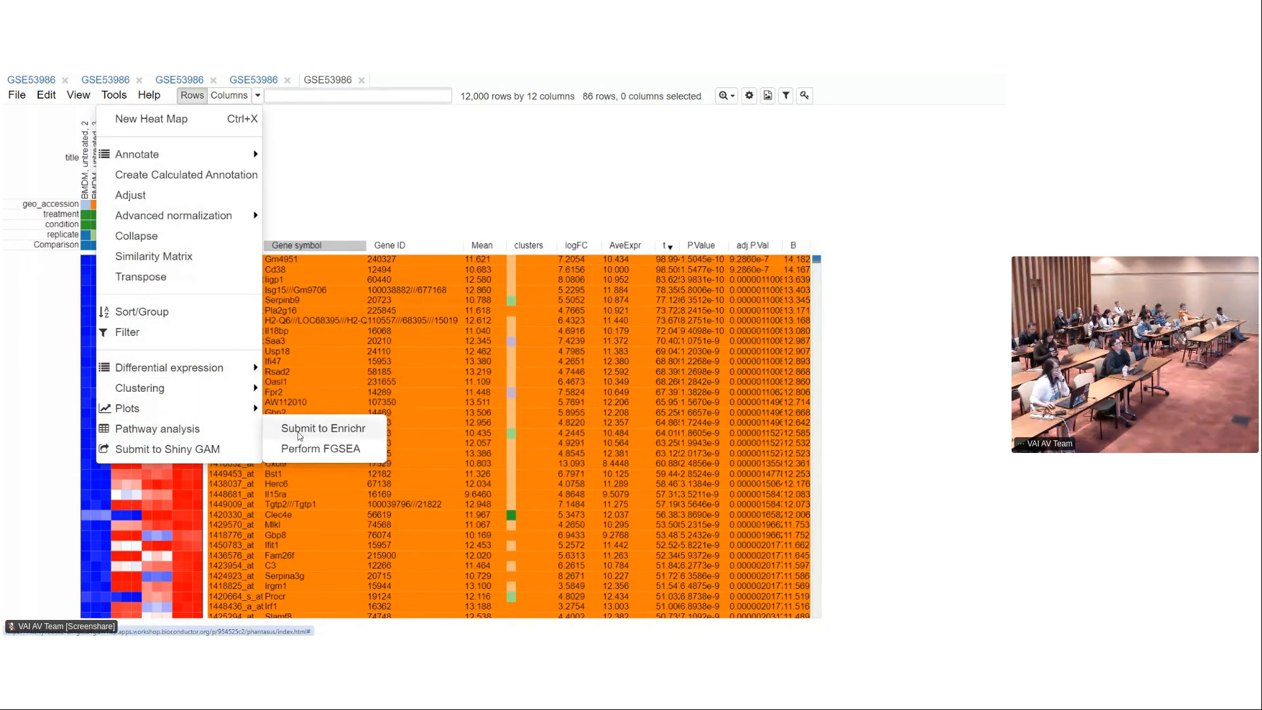
click(295, 433)
click(331, 268)
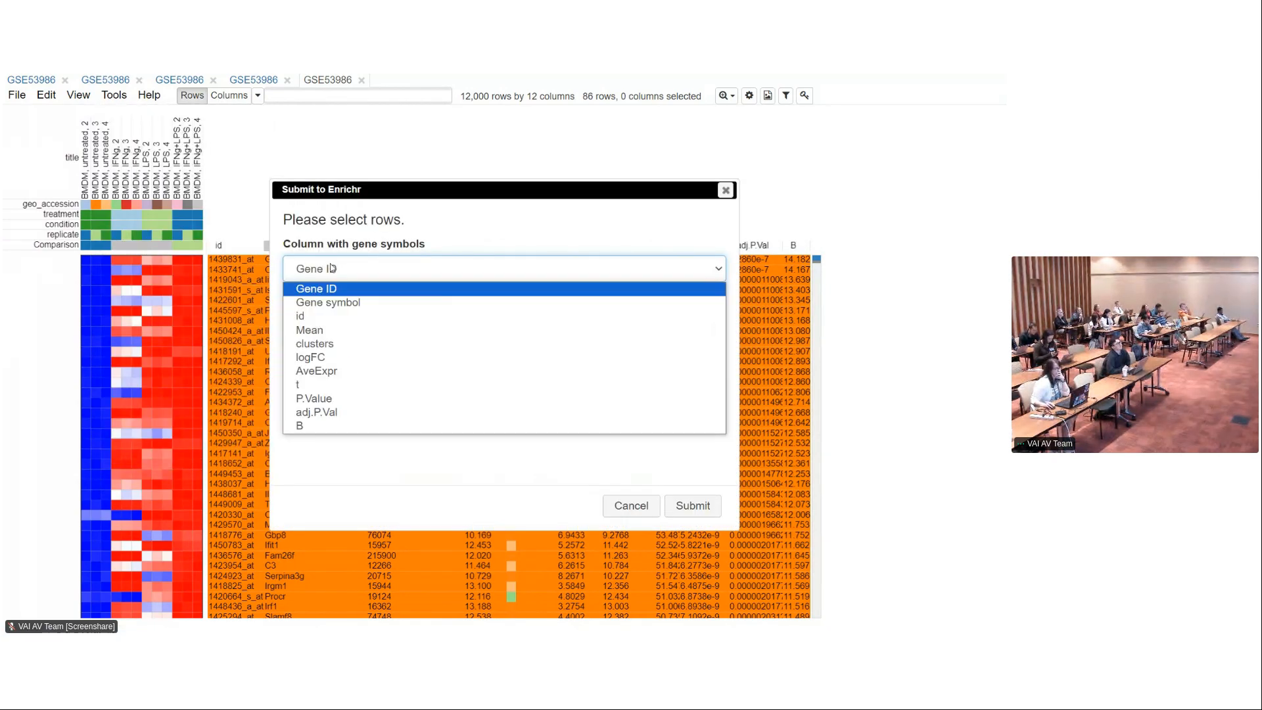
click(332, 268)
click(332, 269)
click(343, 303)
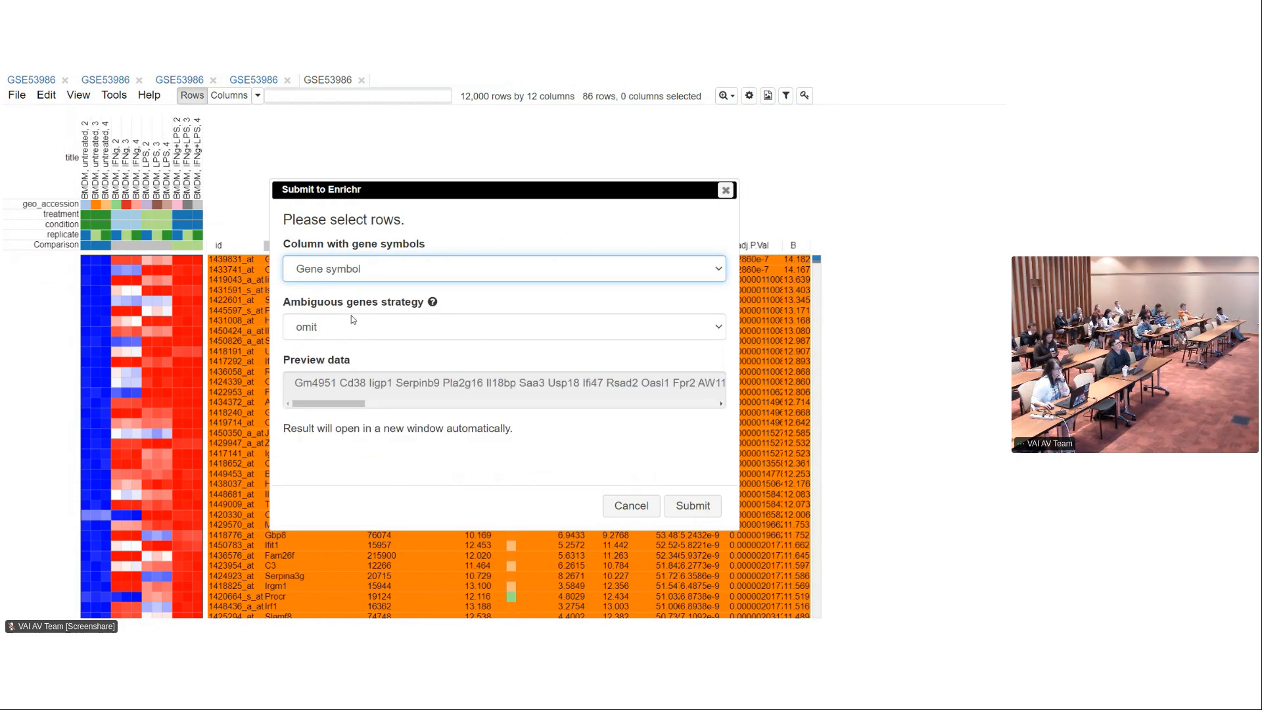
click(683, 506)
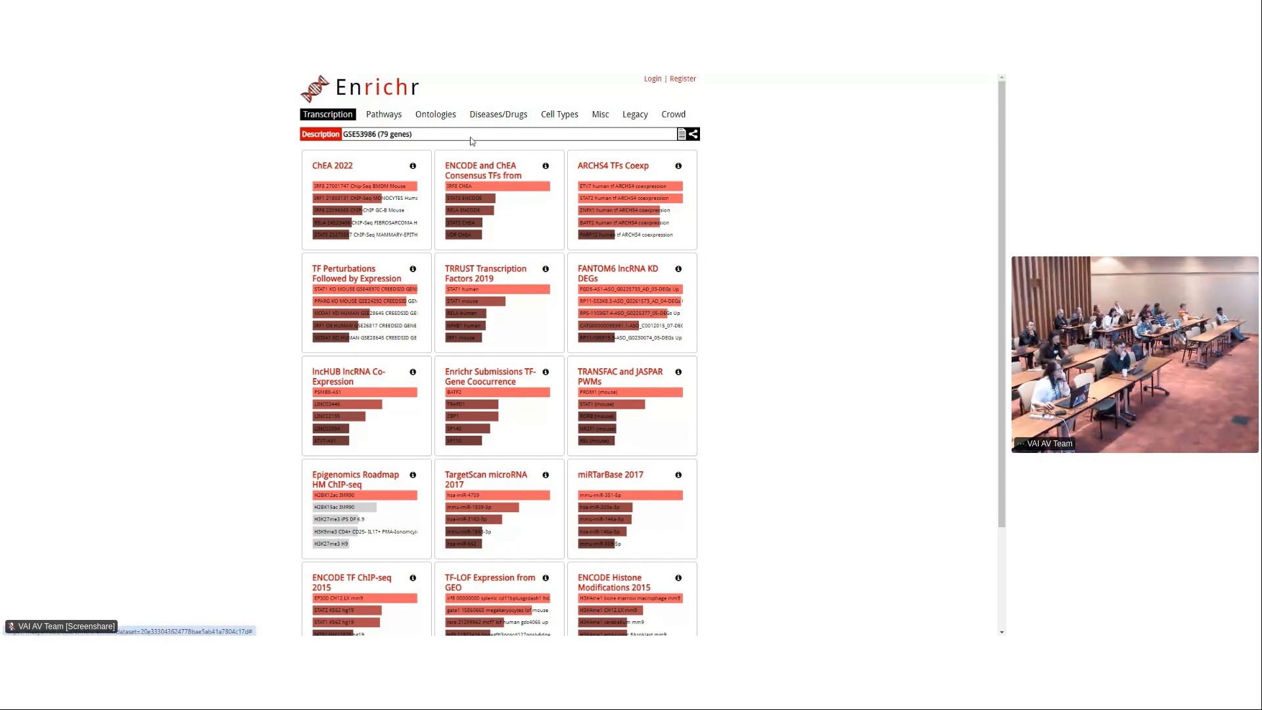
Return from the Enrichr results to the Phantasus heat map and switch to the slide listing the microarray analysis steps
key(ctrl+shift+Tab)
click(114, 96)
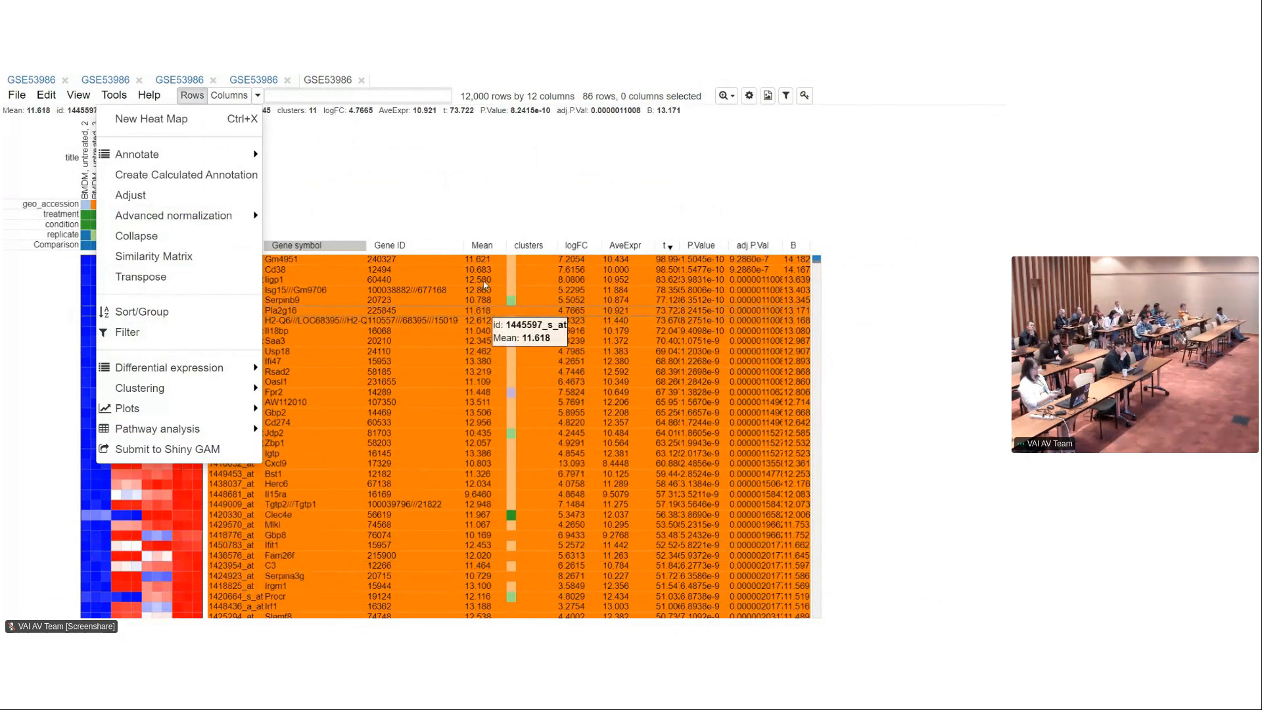
click(473, 198)
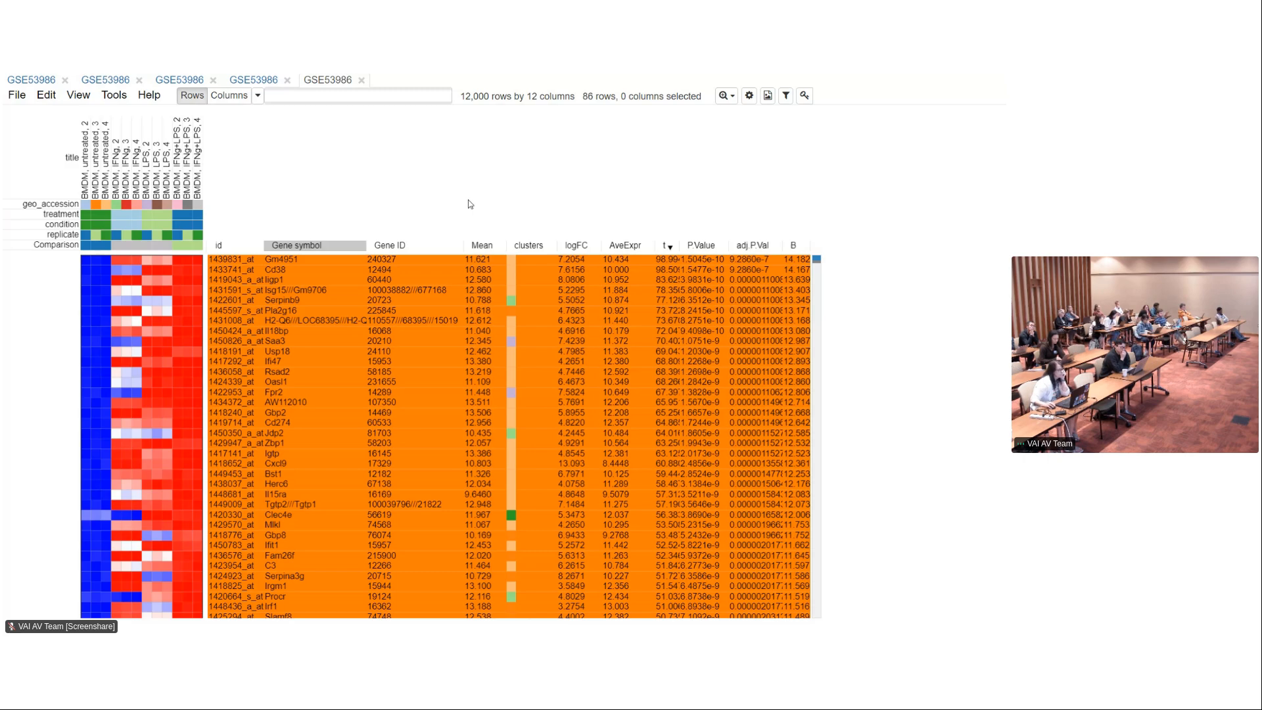
key(alt+Tab)
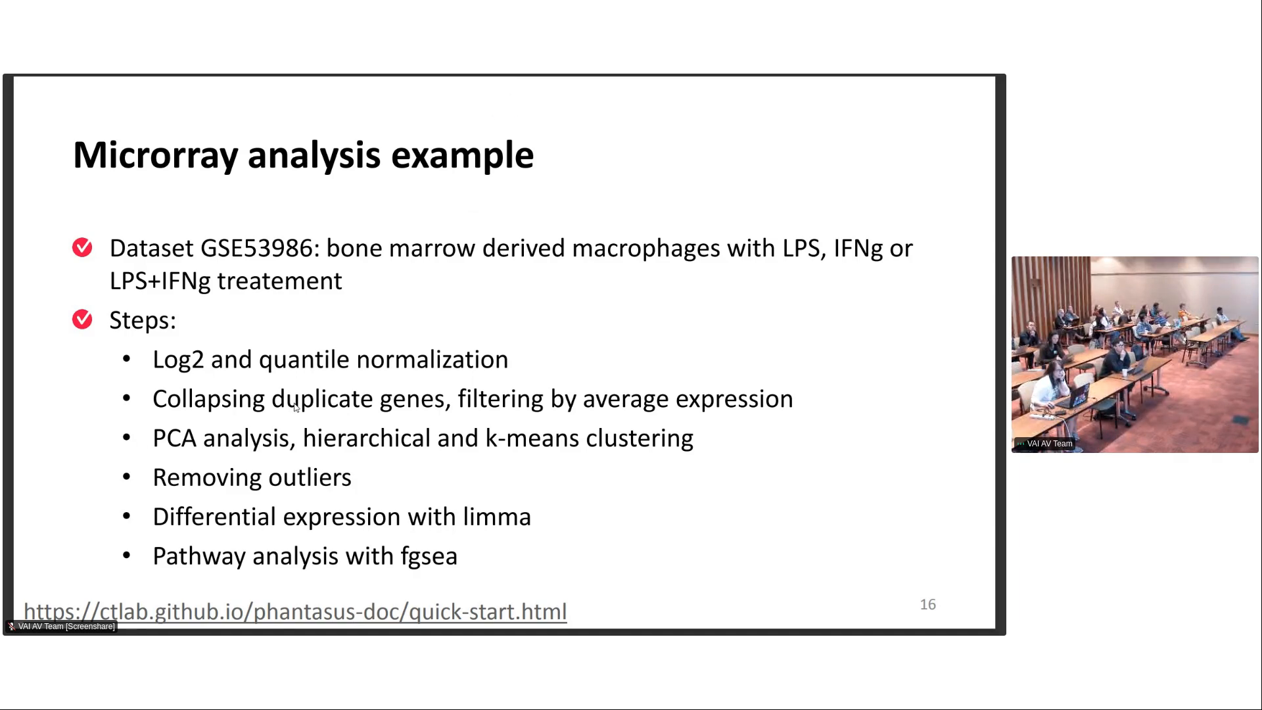
Advance the presentation to the RNA-seq analysis example slide and switch to the GSE53053 heat map in Phantasus
key(Right)
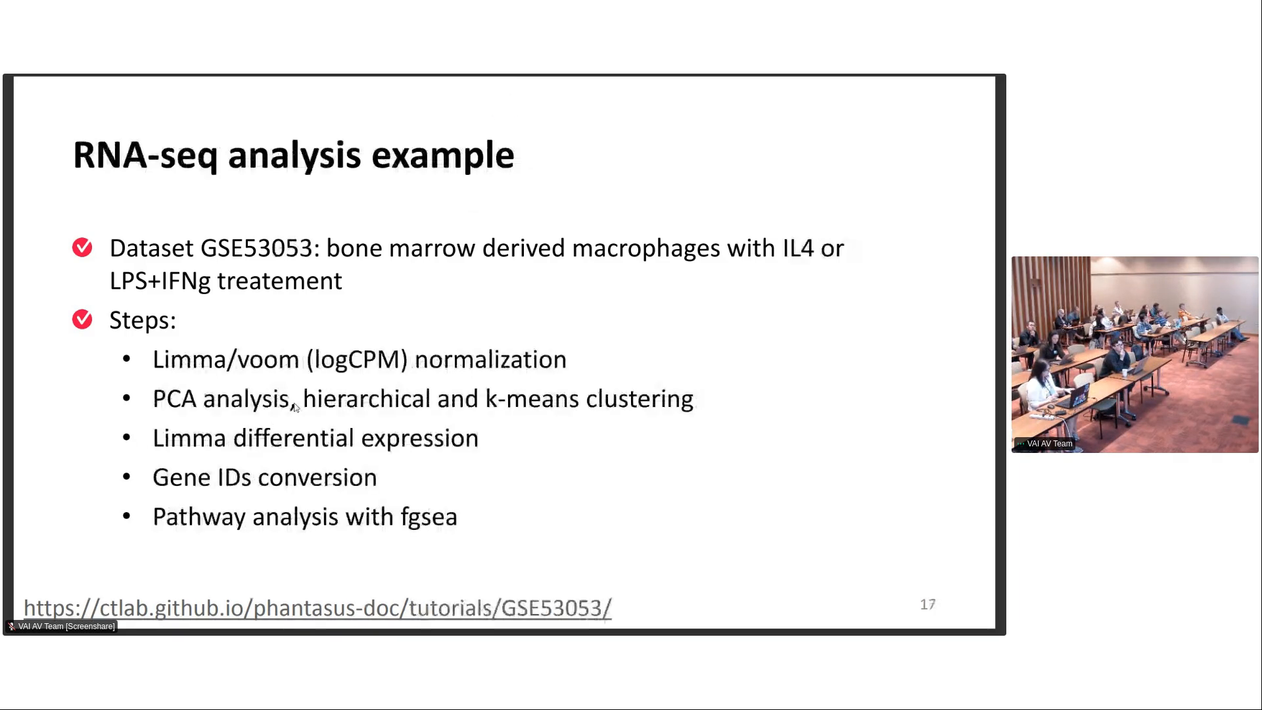
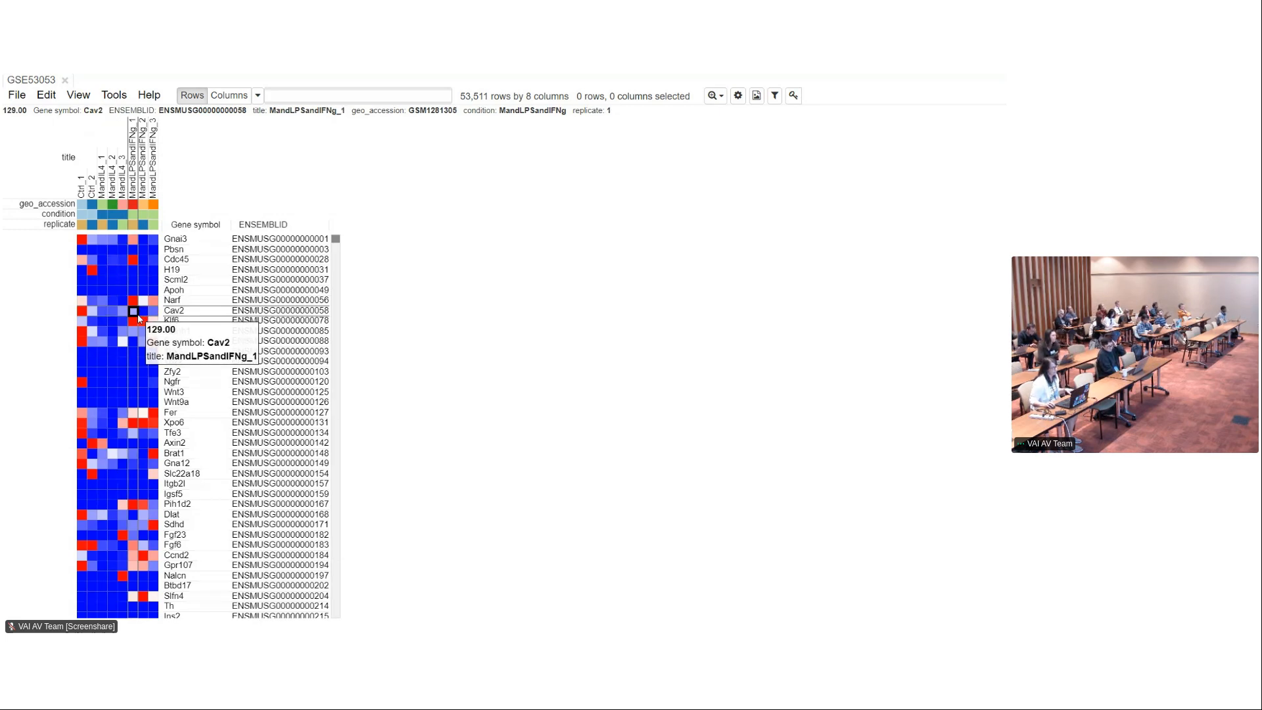
key(alt+Tab)
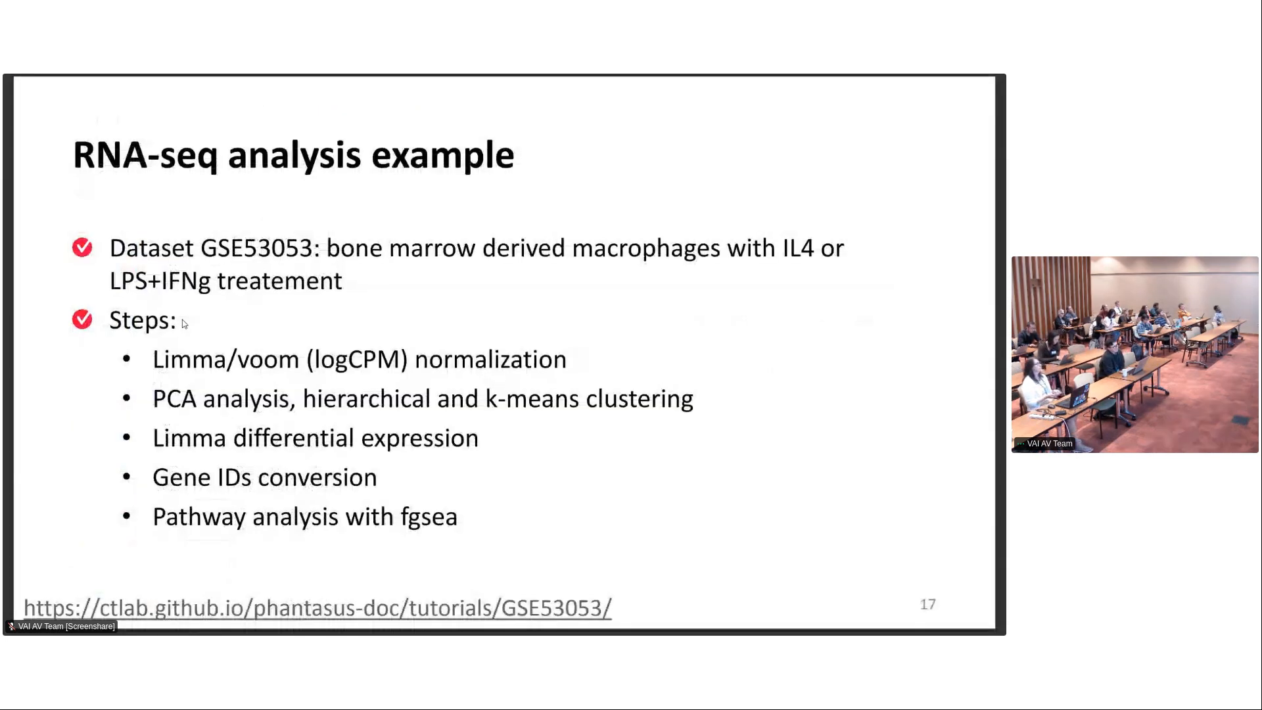
key(alt+Tab)
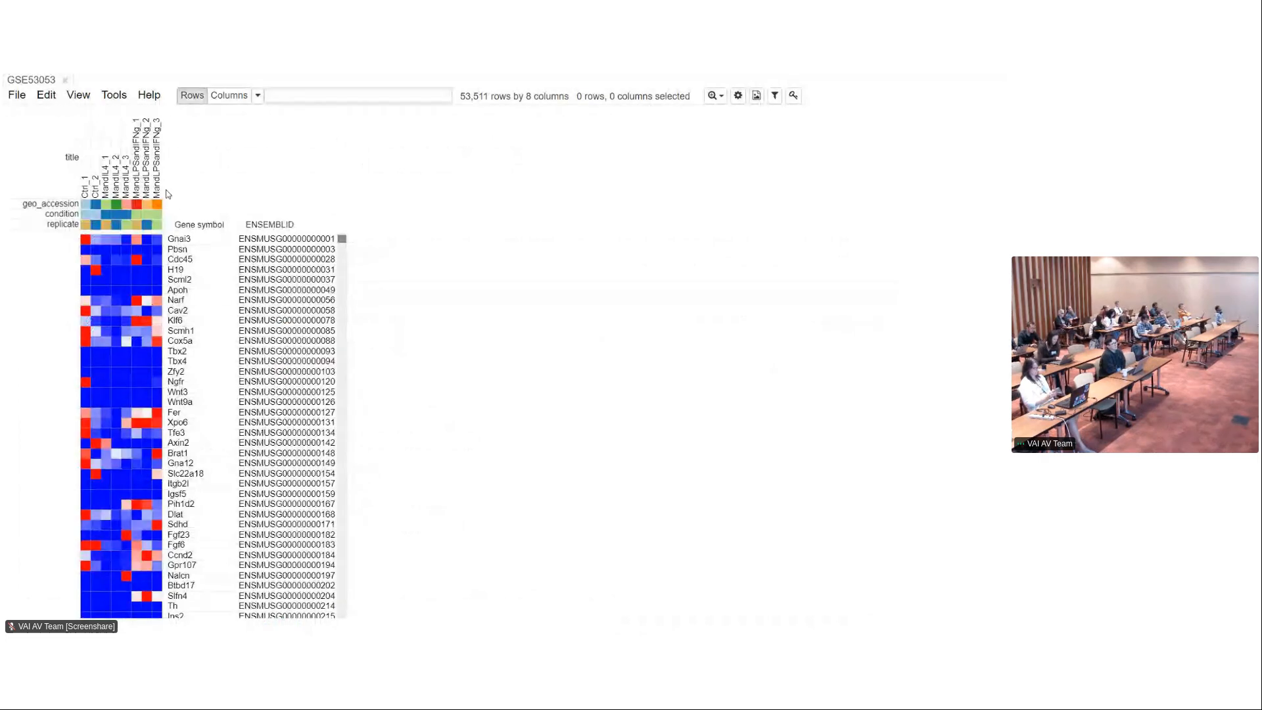
Try to run DESeq2 on the condition field with MandLPSandIFNg as target level and Ctrl as reference level
click(116, 97)
mouse_move(220, 368)
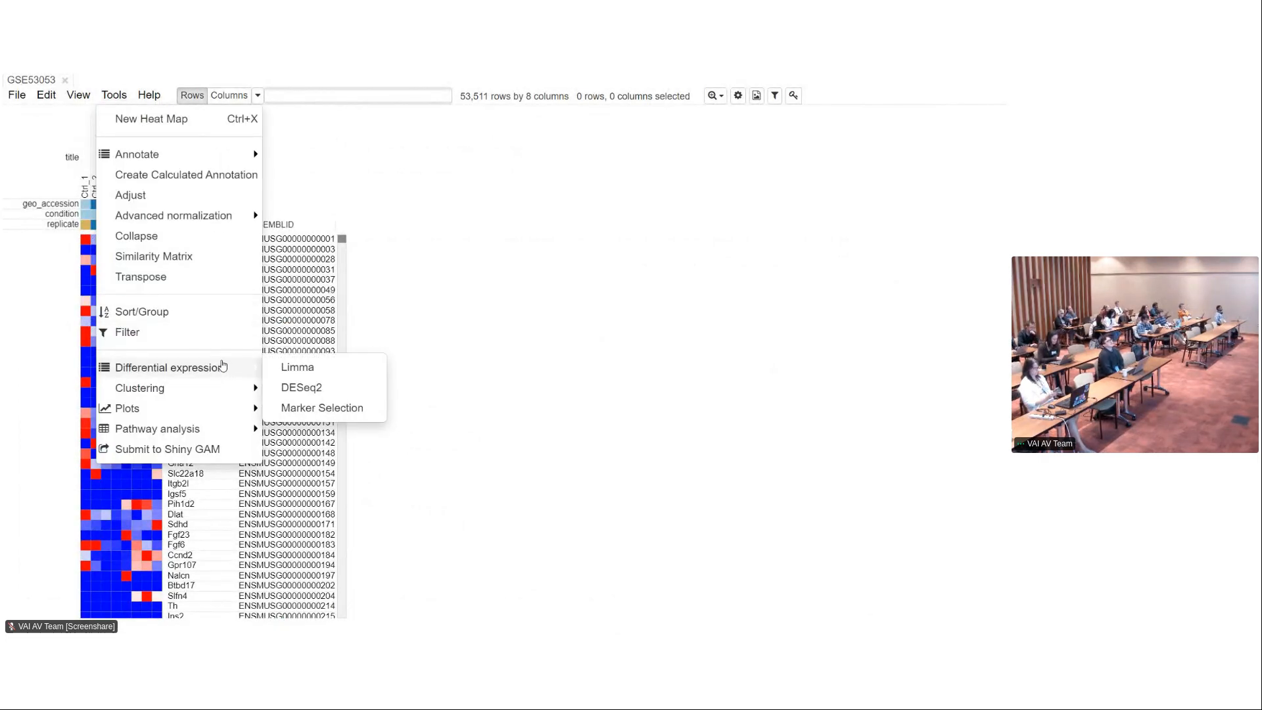
click(311, 390)
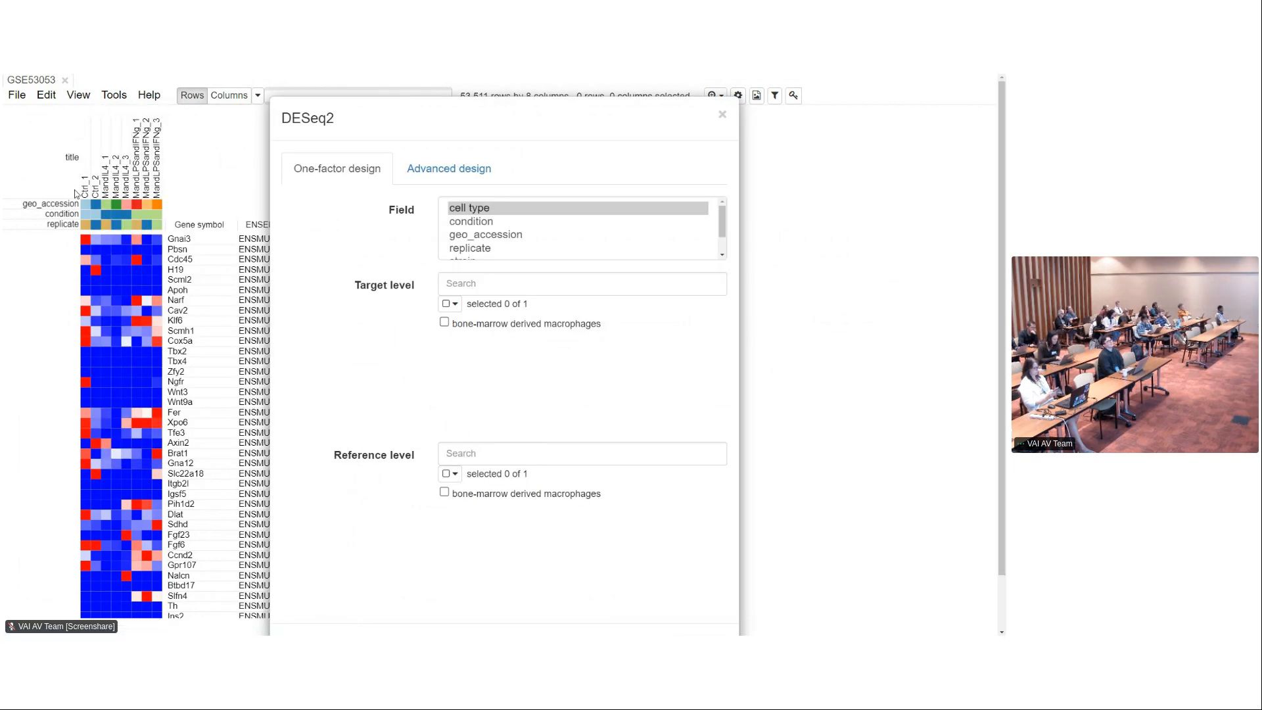
click(497, 222)
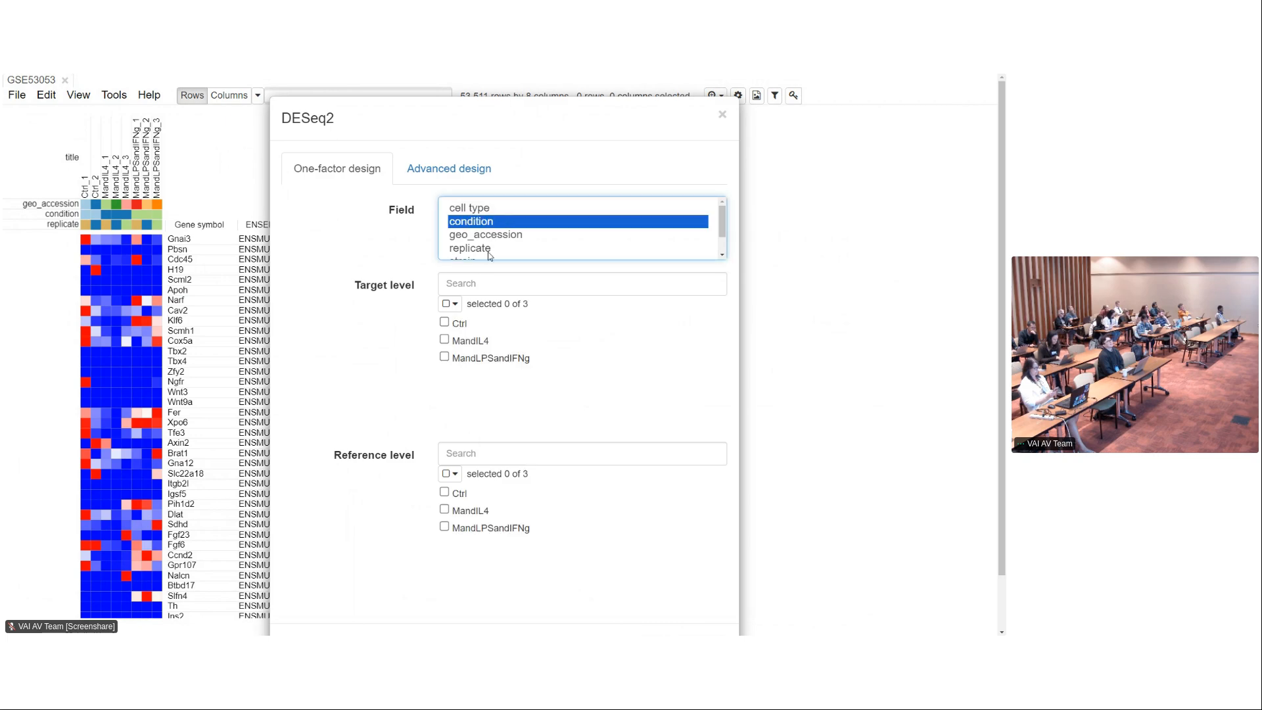
click(465, 360)
click(445, 493)
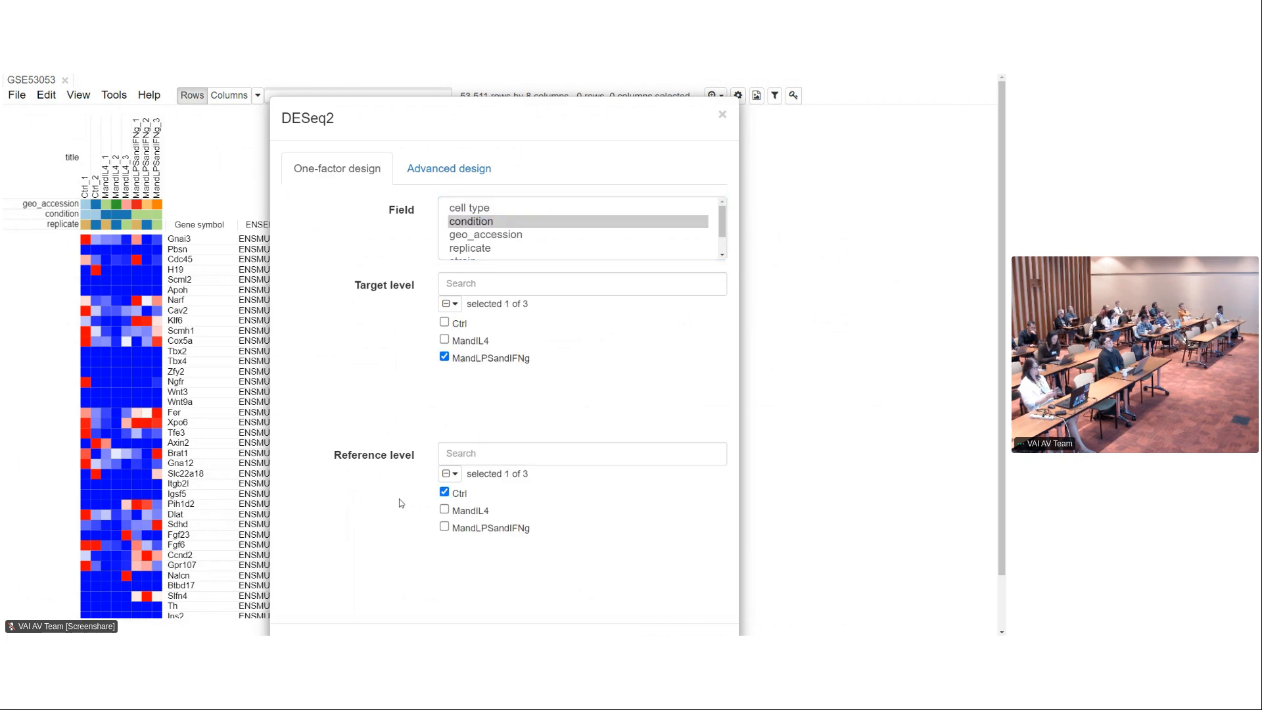
scroll(449, 536, down, 1)
click(646, 599)
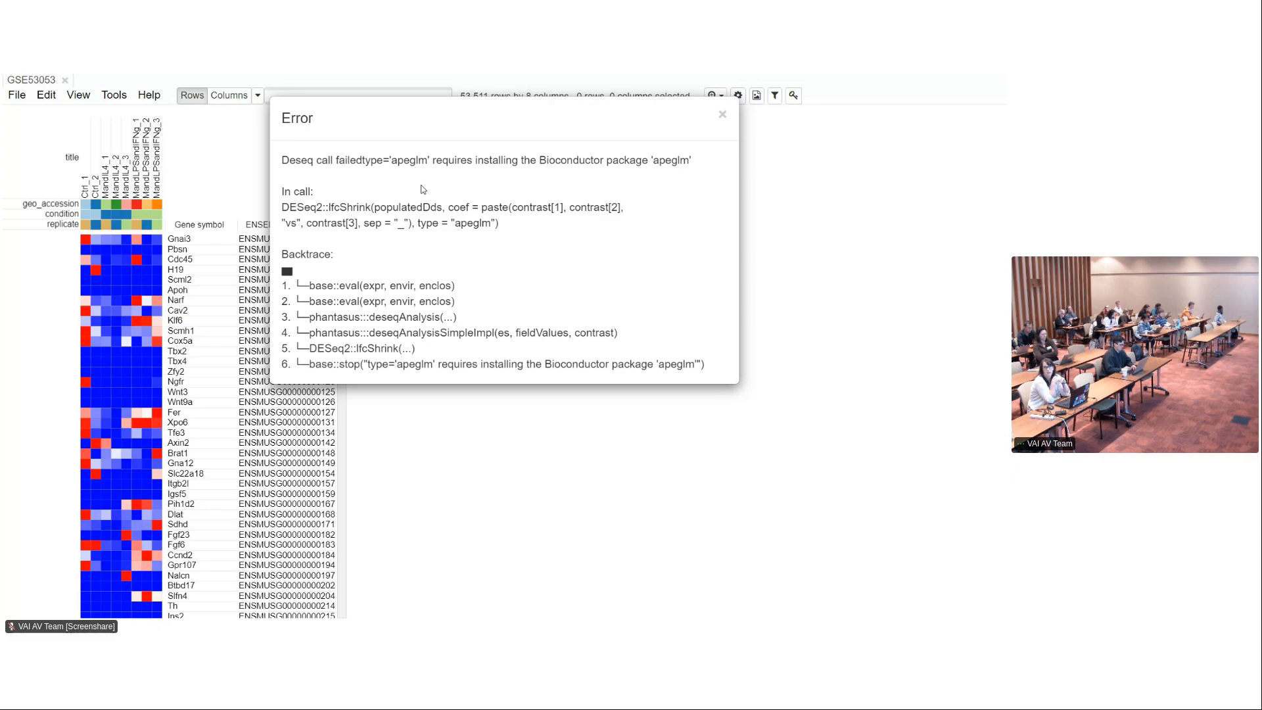
Review the "Phantasus supports RNA-seq" slide in the presentation, and return to Phantasus to dismiss the open error dialog
key(alt+Tab)
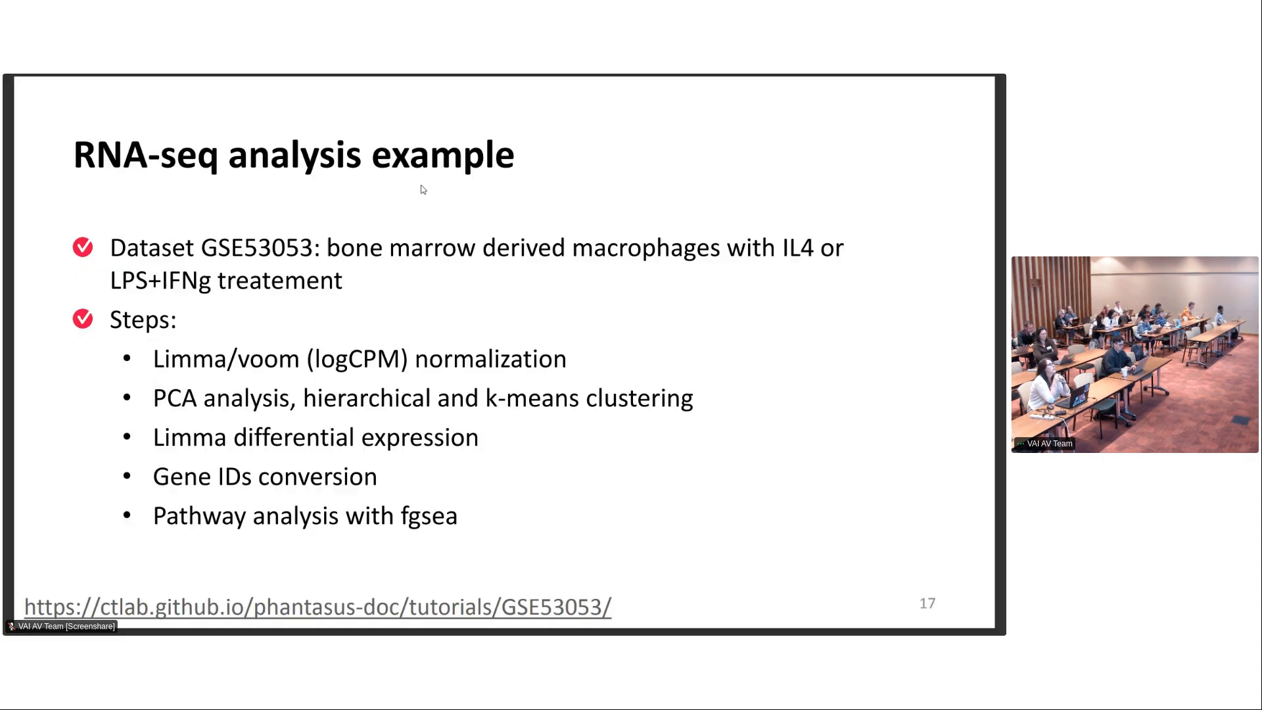
key(Left)
key(Left)
key(Left)
key(Left)
key(Left)
key(Left)
key(Left)
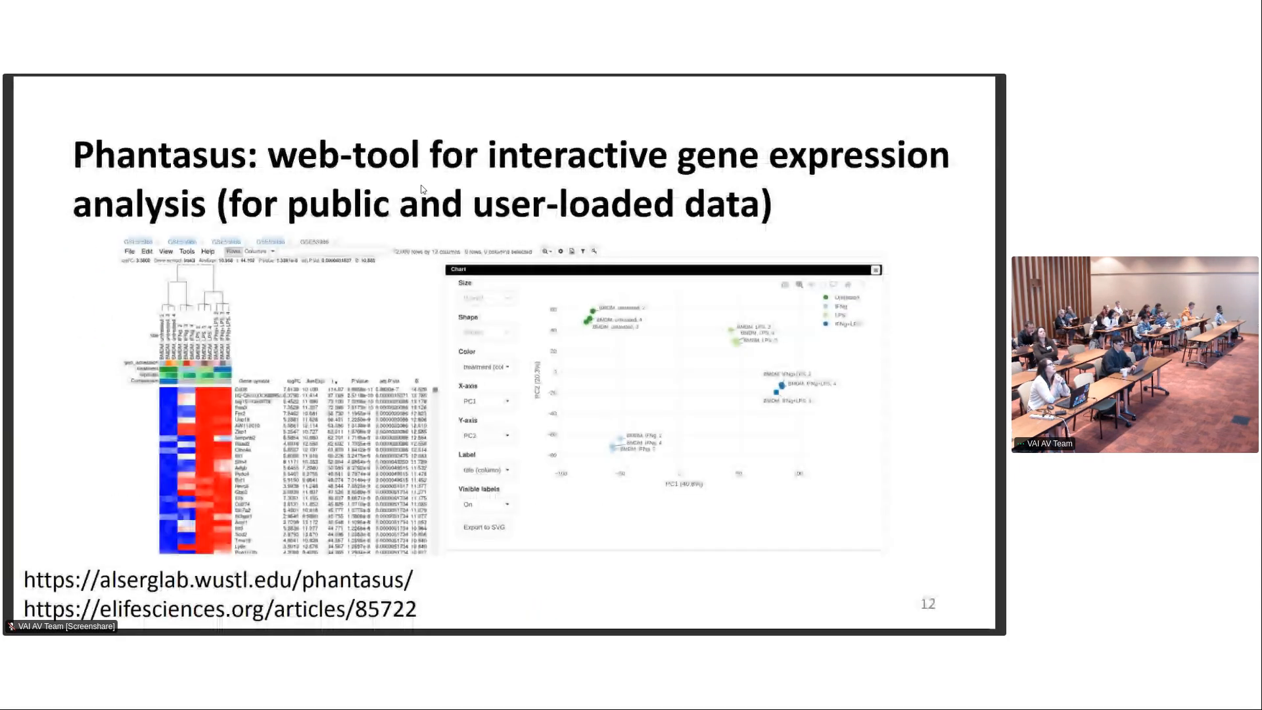
key(Right)
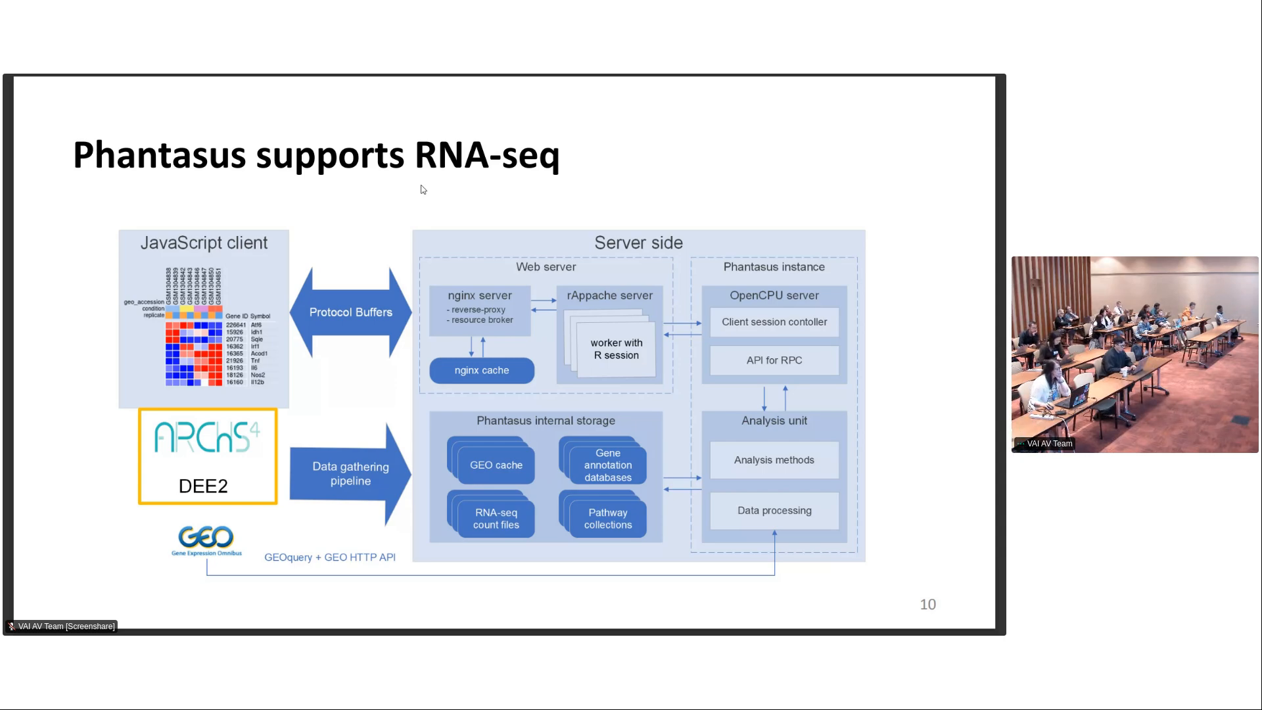
key(alt+Tab)
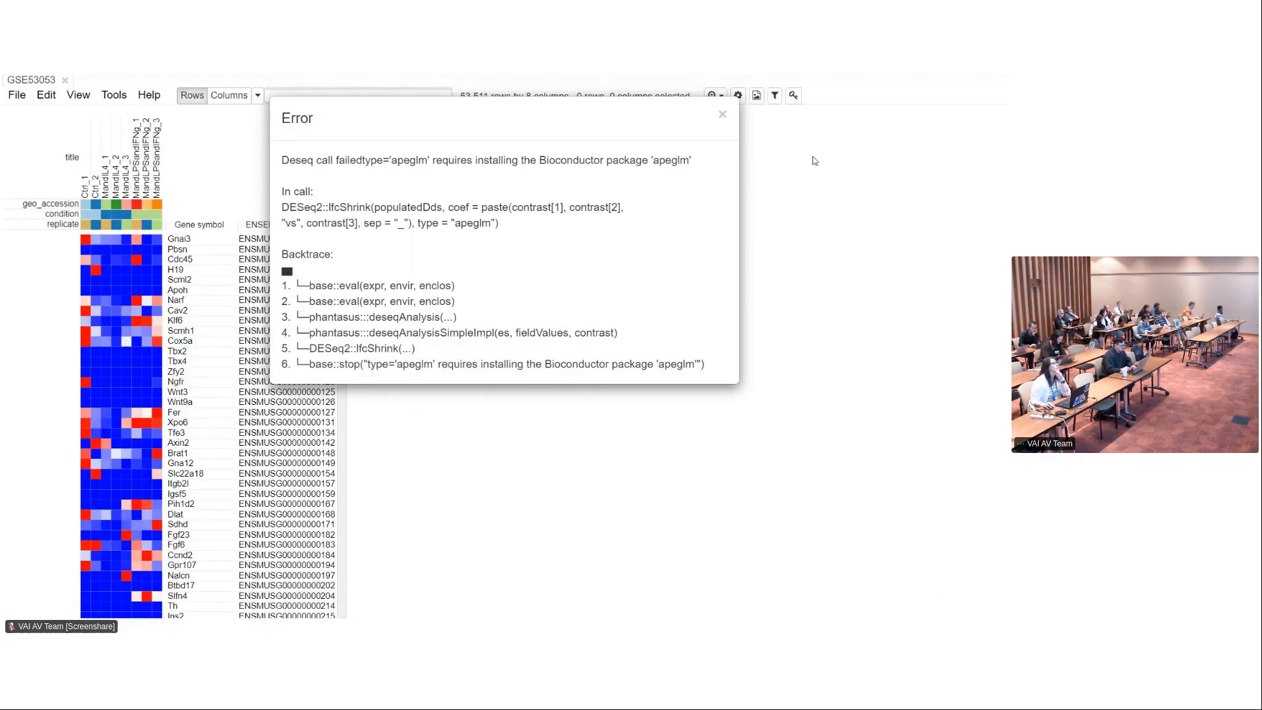
click(722, 117)
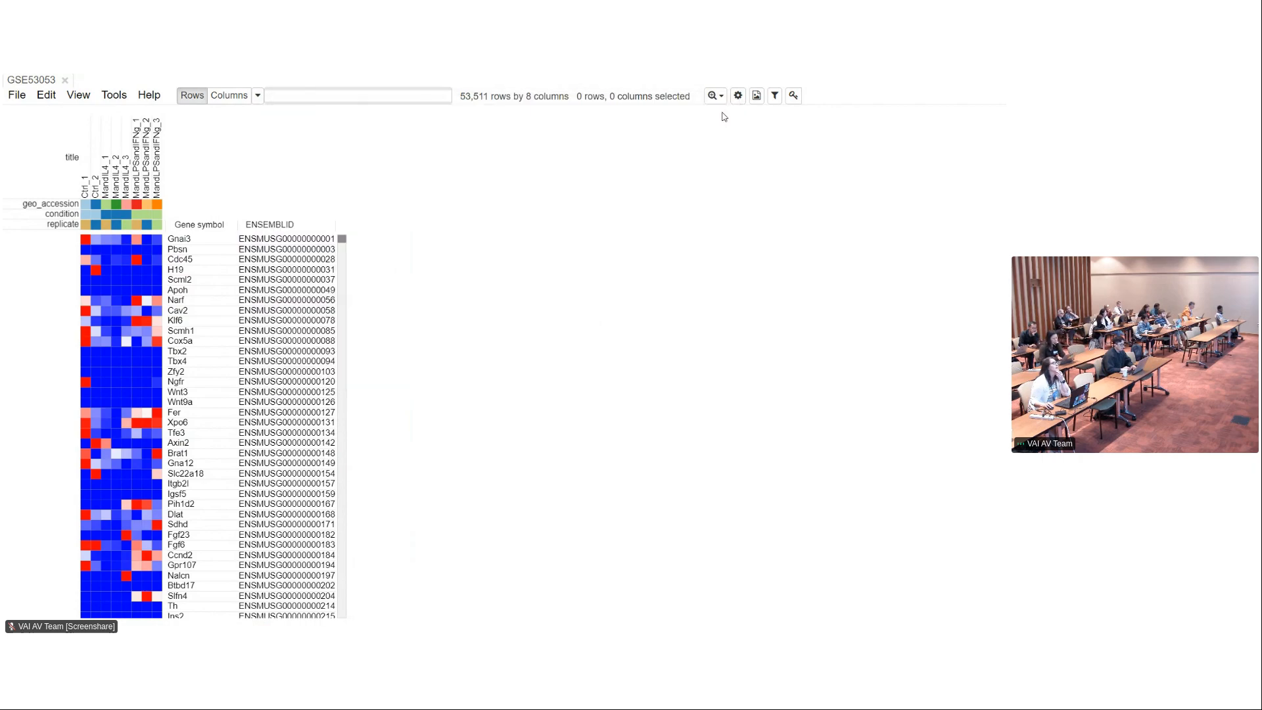
Set up Voom normalization of the GSE53053 dataset with condition as the design factor
click(107, 97)
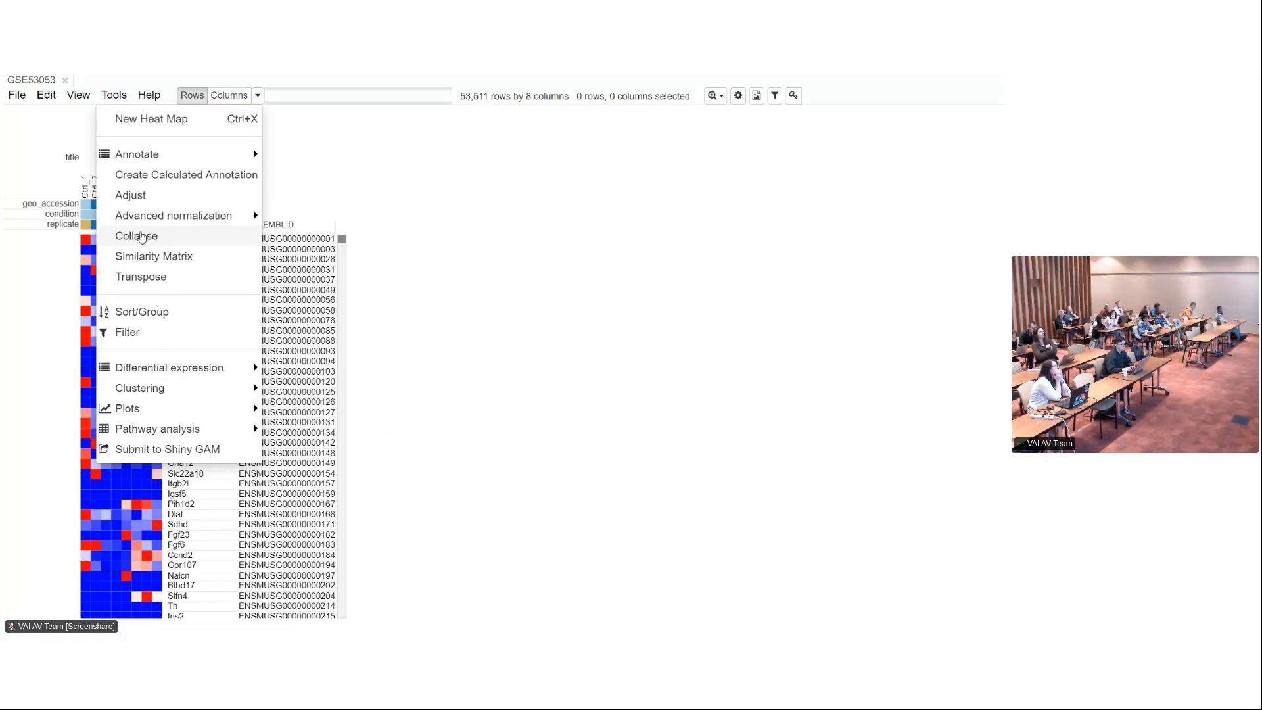
mouse_move(146, 217)
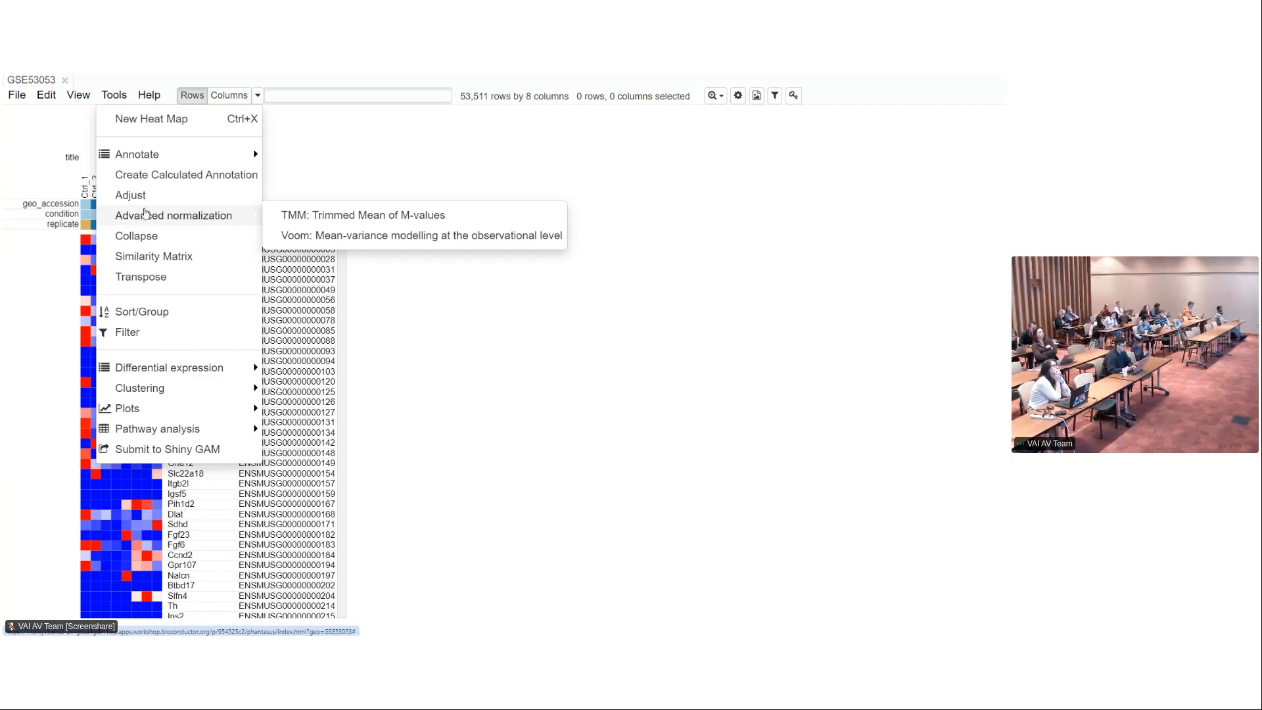
click(327, 235)
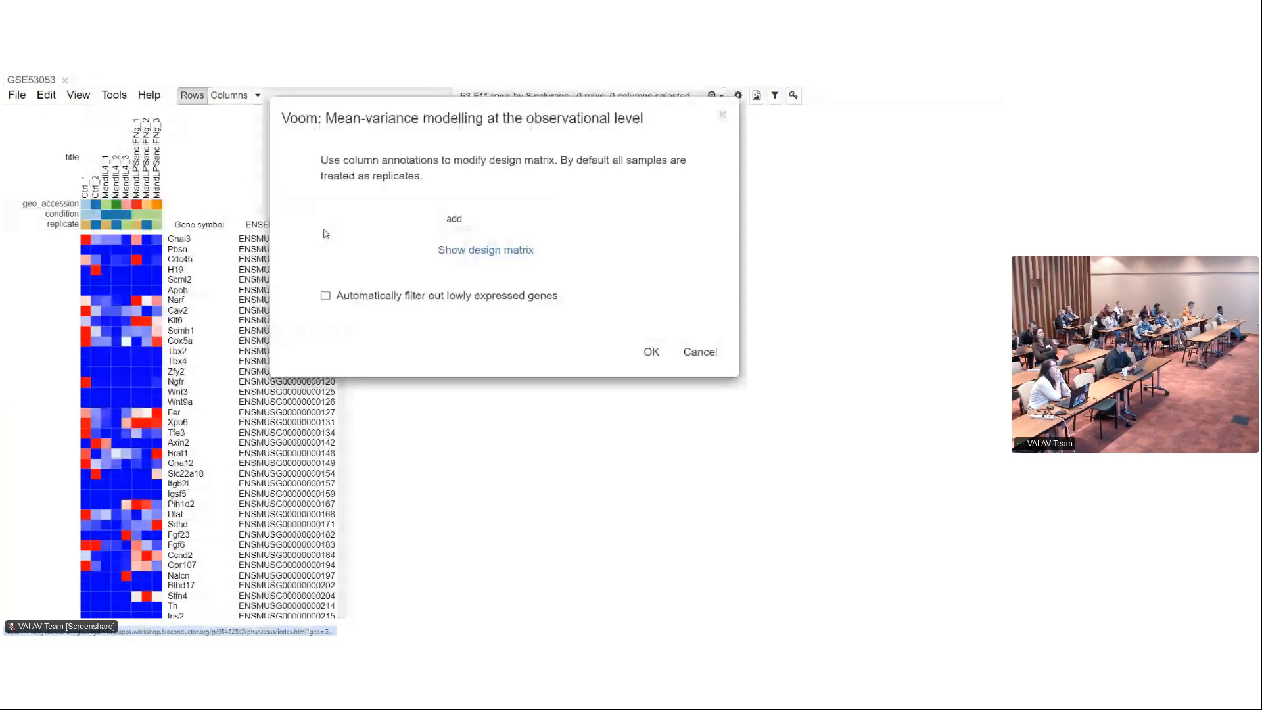
click(451, 223)
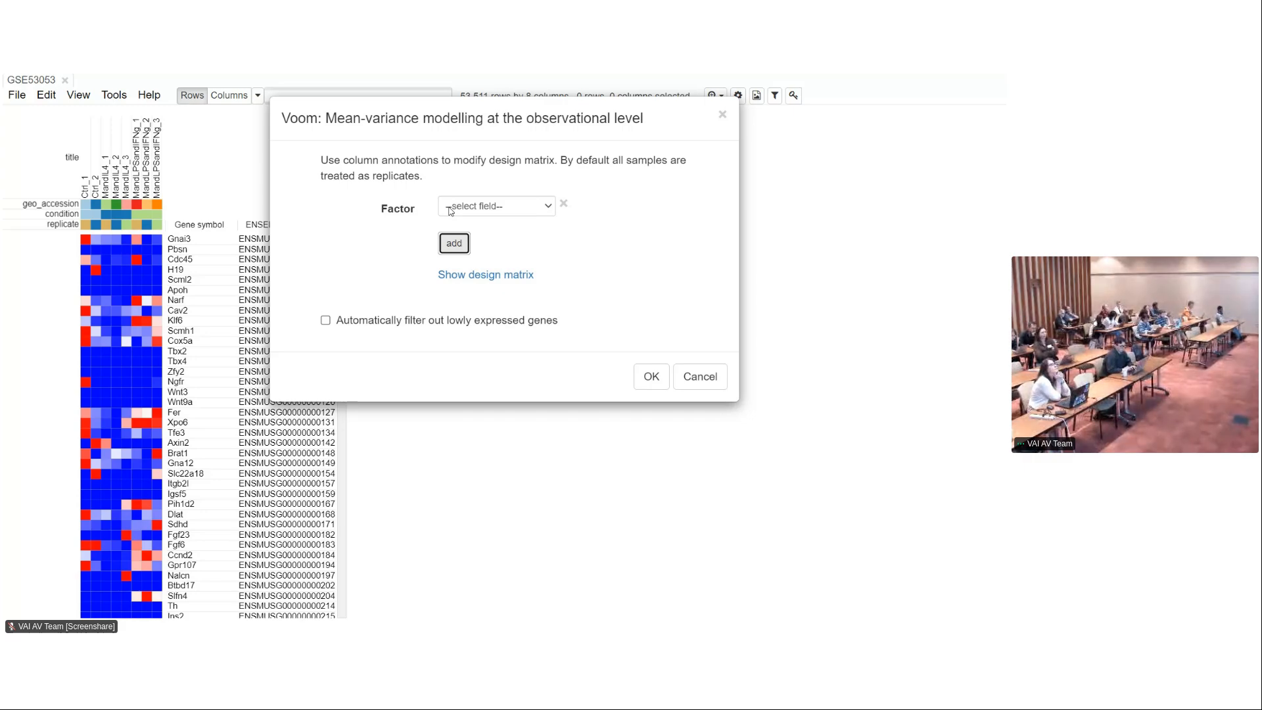
click(450, 211)
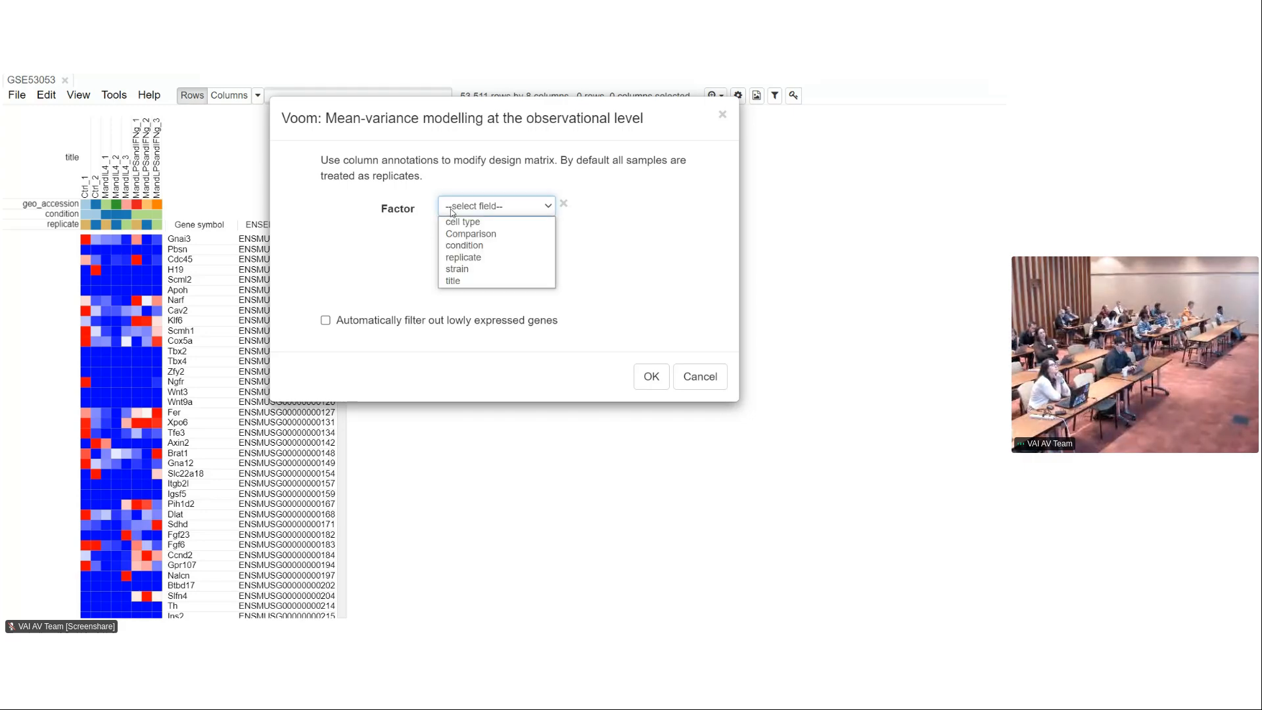
click(464, 245)
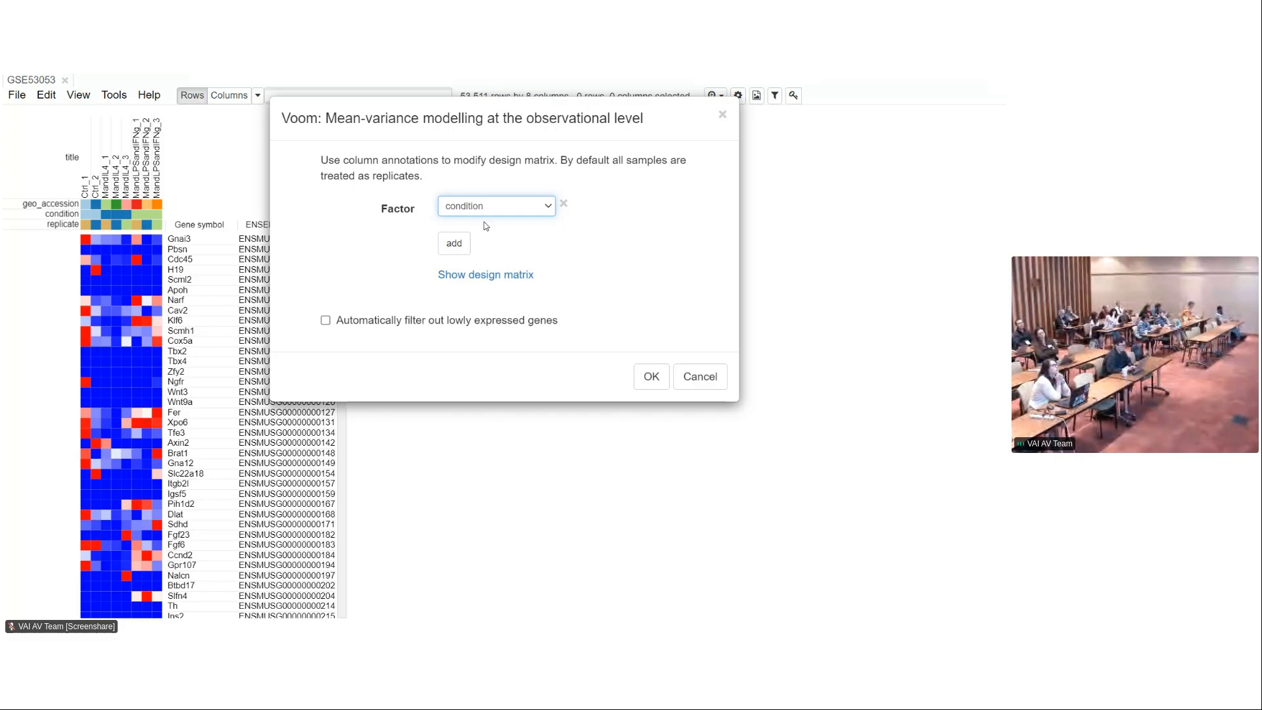
Check the Voom design matrix and run the normalization with automatic filtering of lowly expressed genes enabled
click(471, 279)
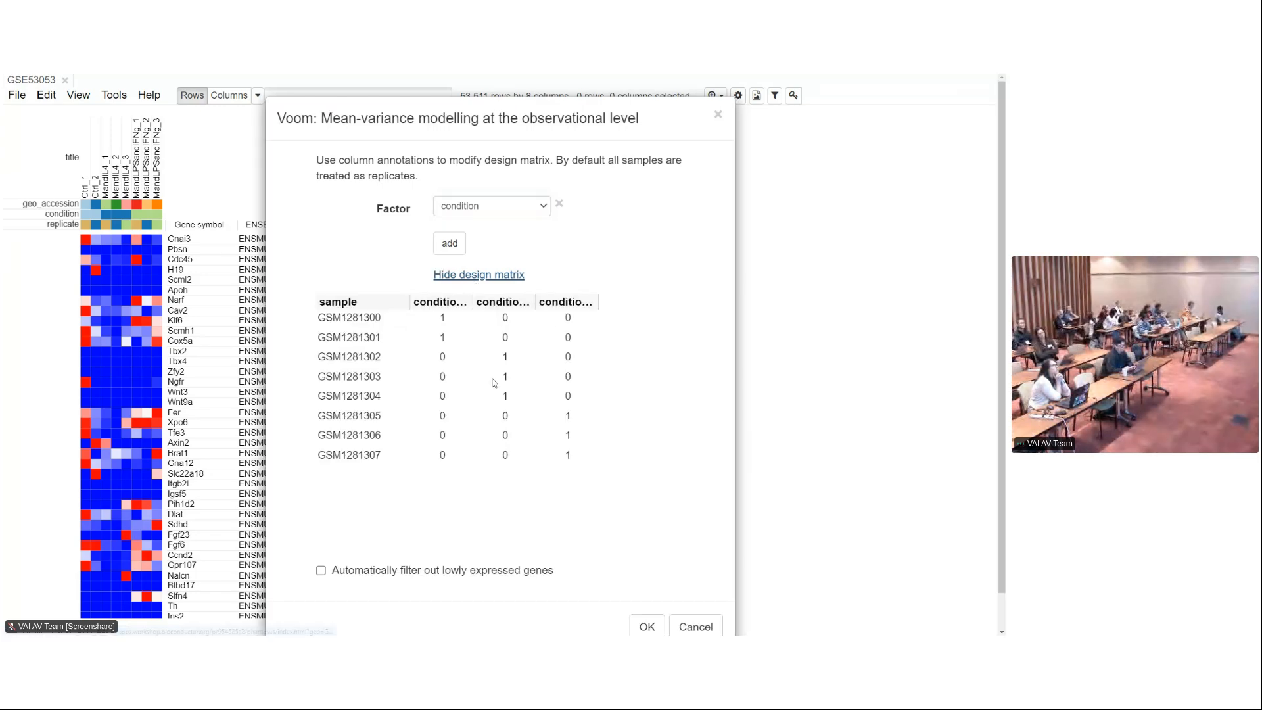
click(471, 280)
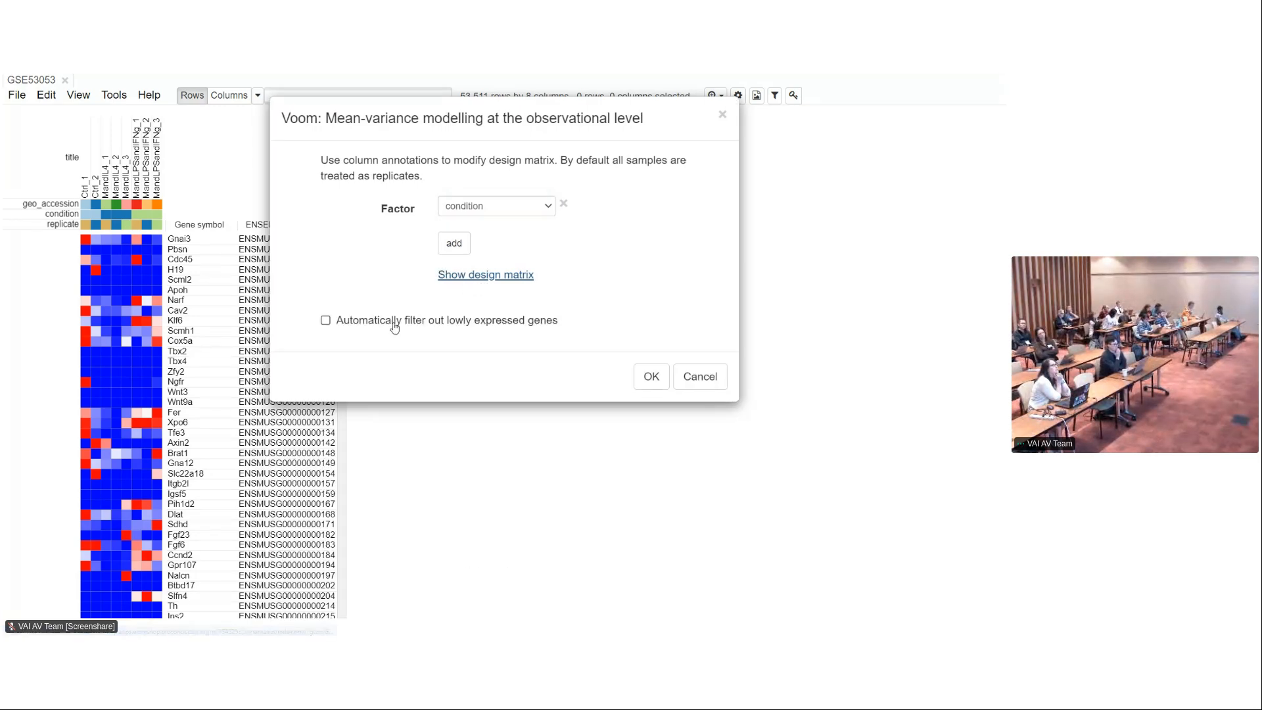
click(327, 321)
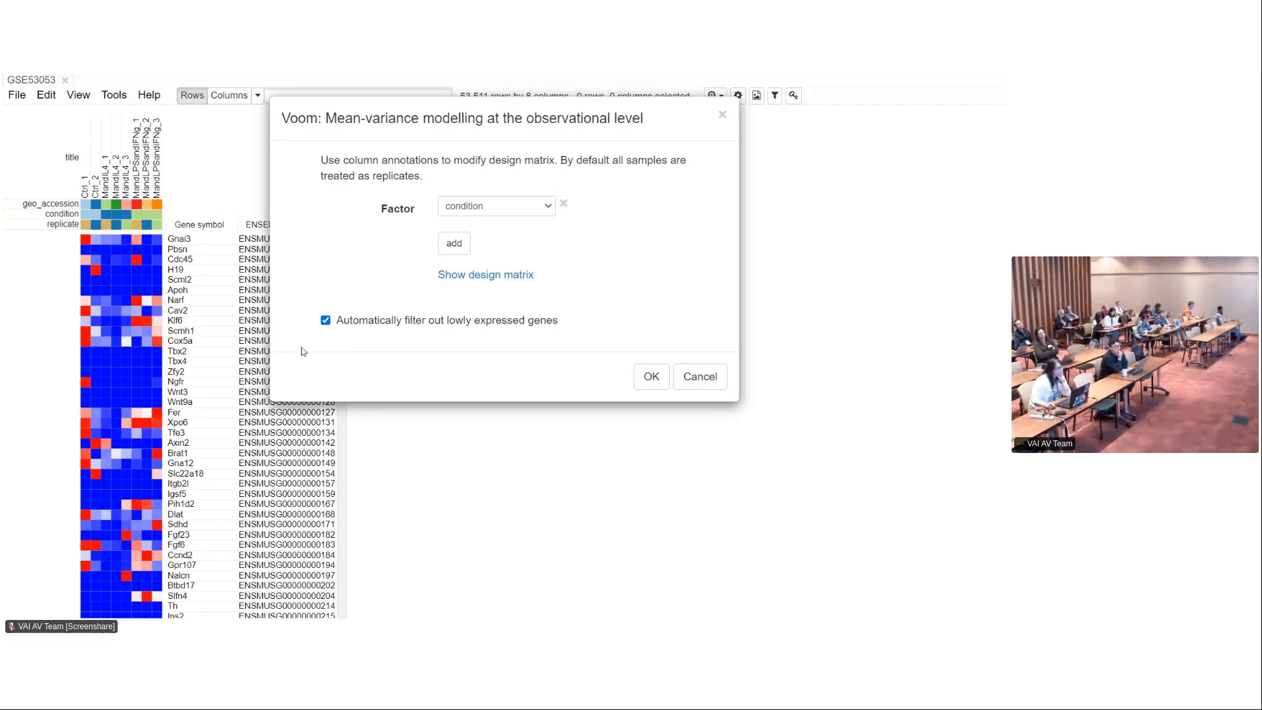
click(649, 383)
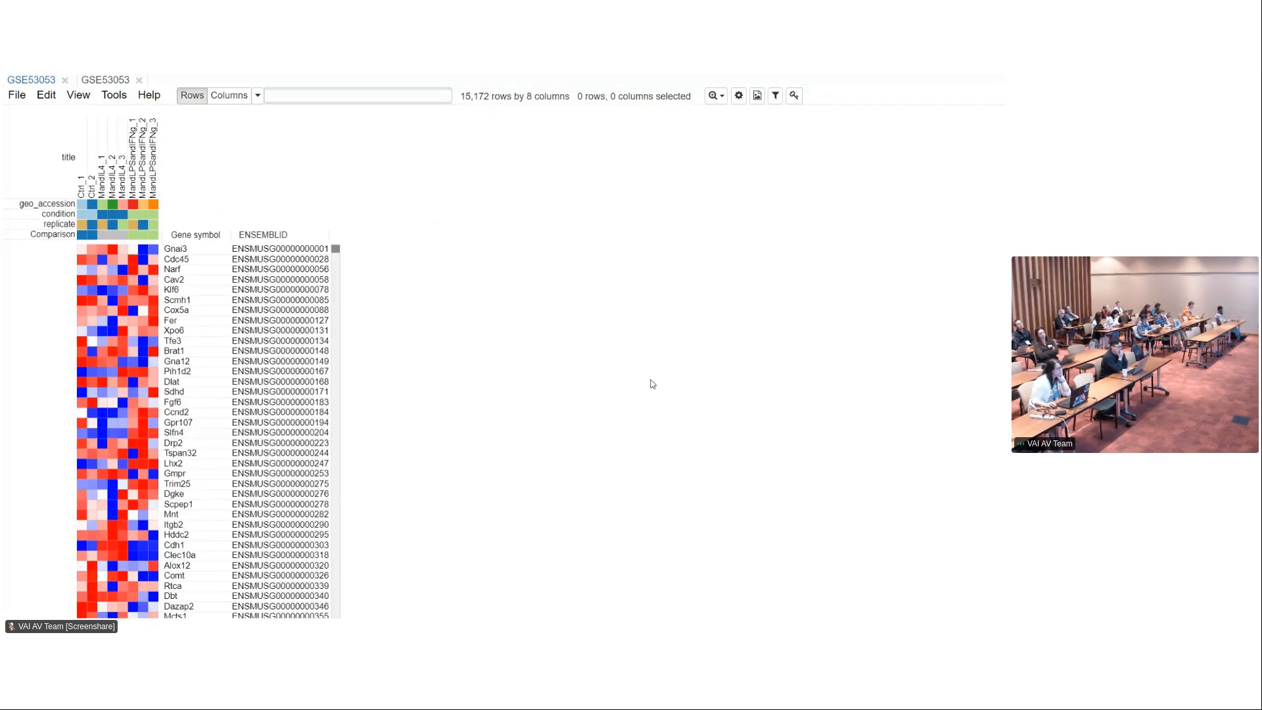
Review the analysis steps on the RNA-seq analysis example slide and return to the normalized heat map in Phantasus
key(alt+Tab)
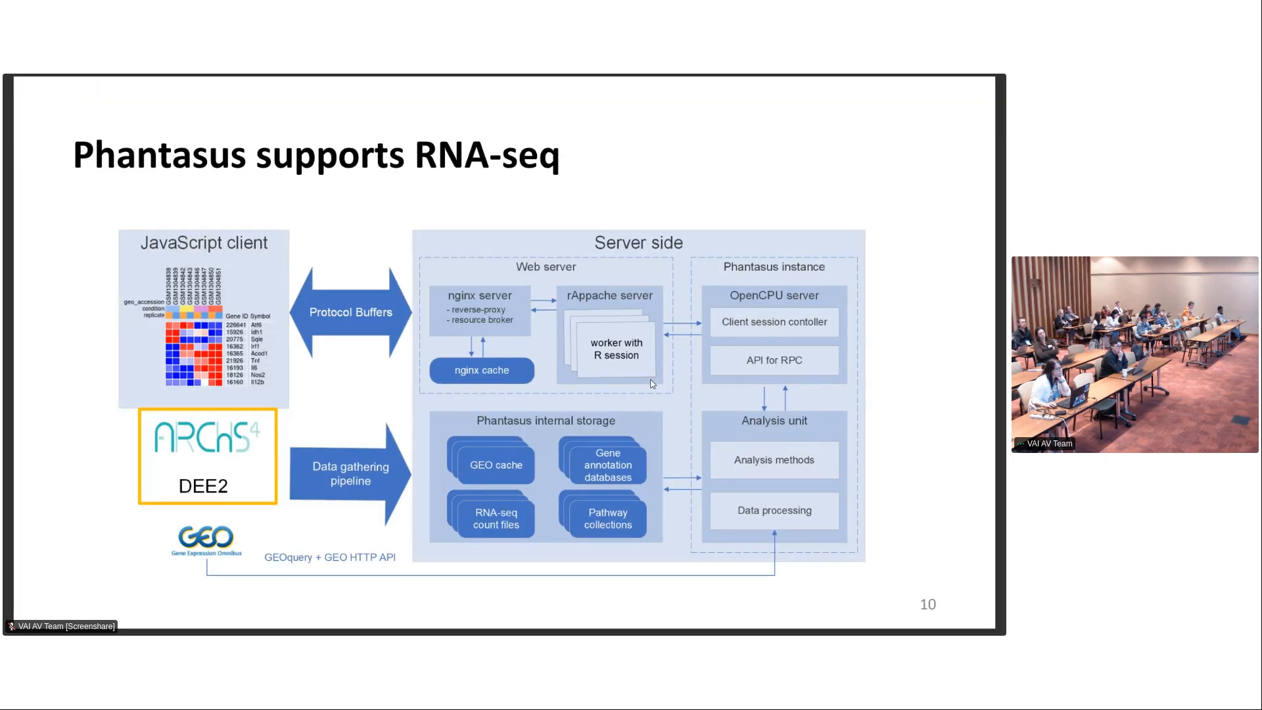
key(Right)
key(Right)
key(Right)
key(Right)
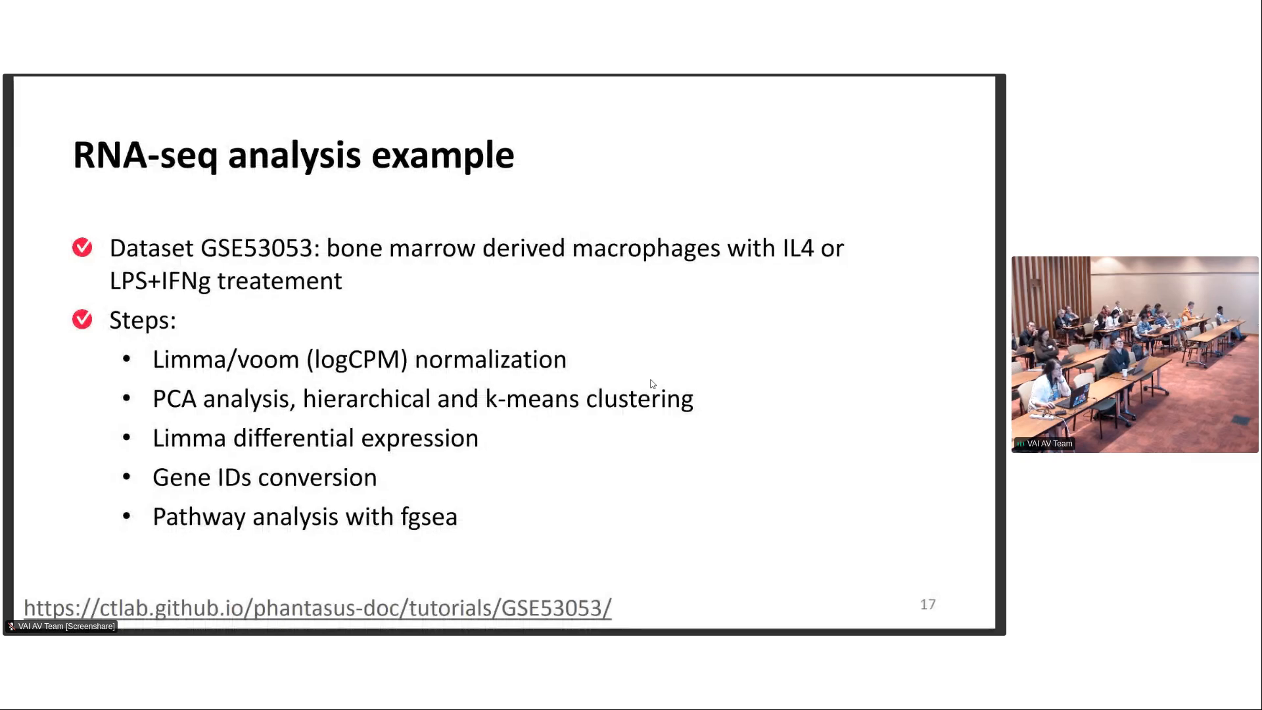
key(alt+Tab)
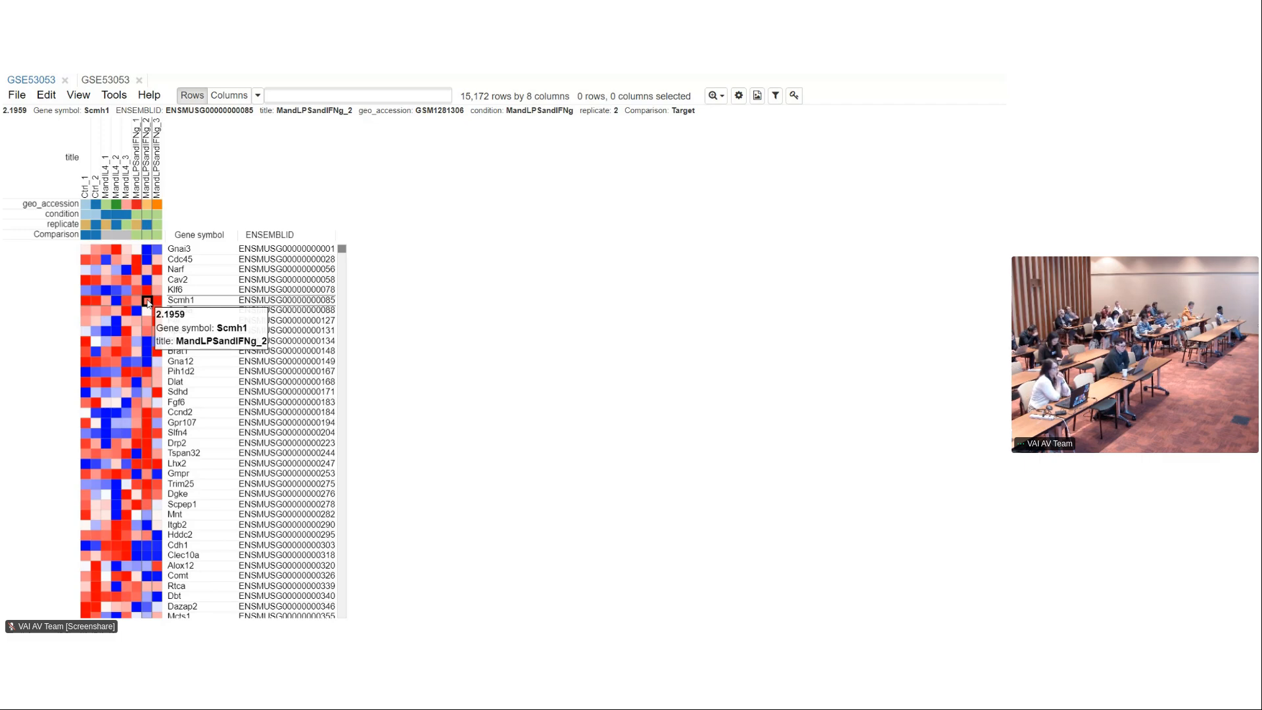
key(alt+Tab)
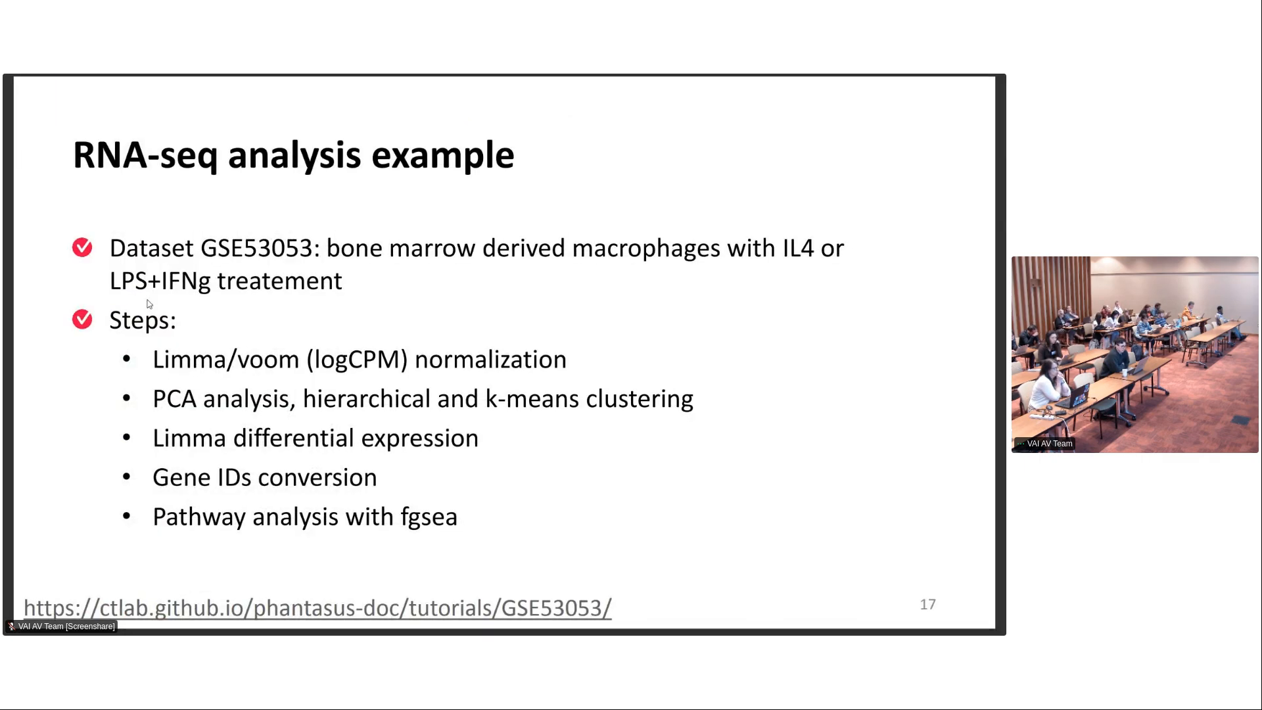
key(alt+Tab)
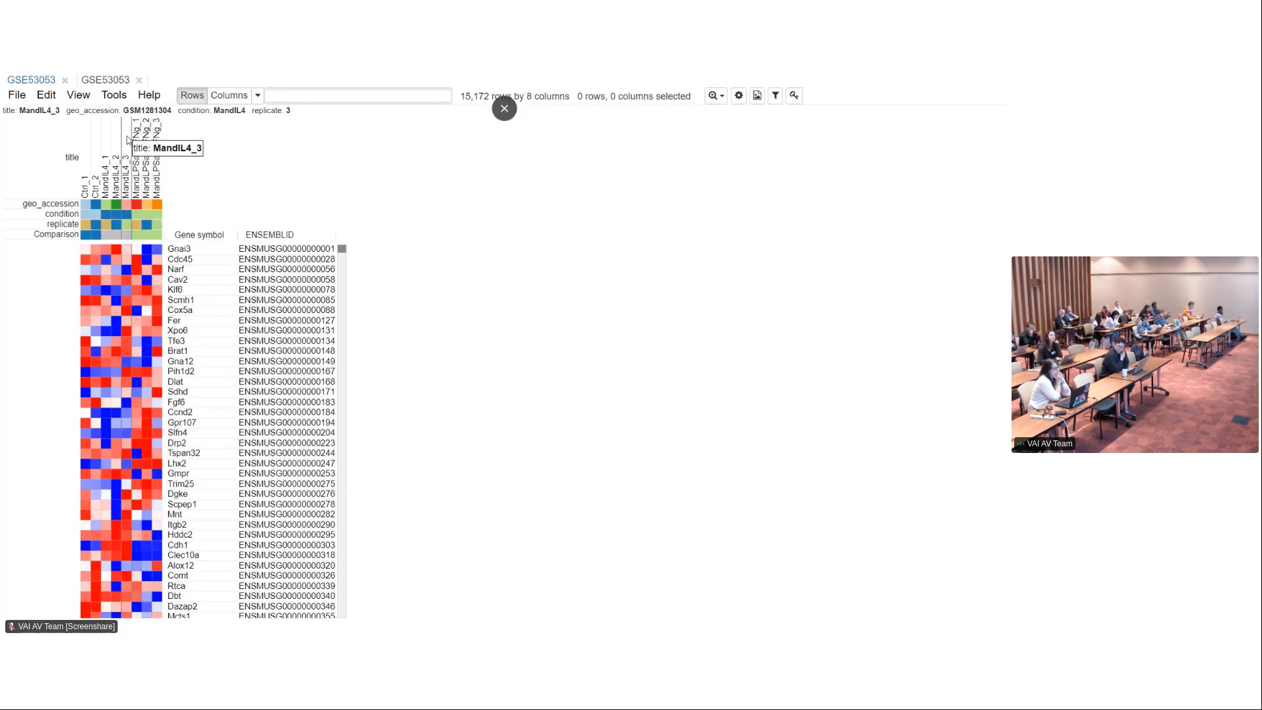
View the original, unnormalized GSE53053 heat map
click(113, 94)
click(575, 206)
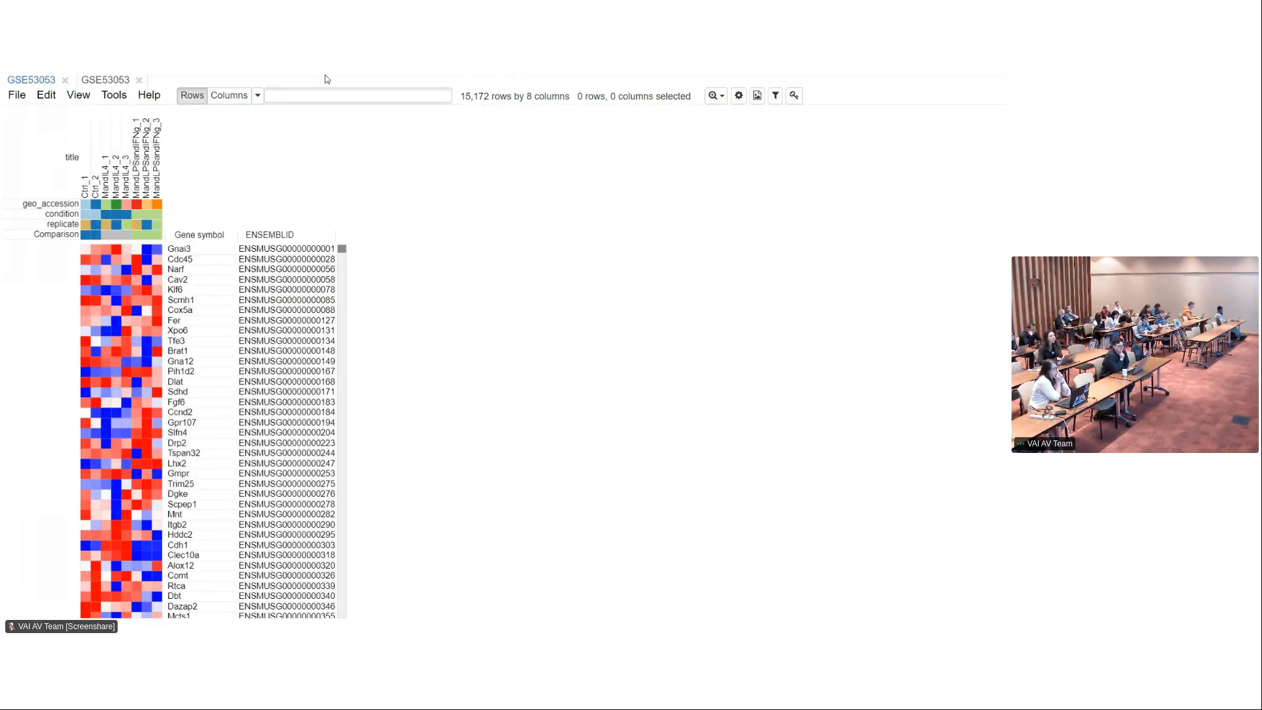
click(36, 82)
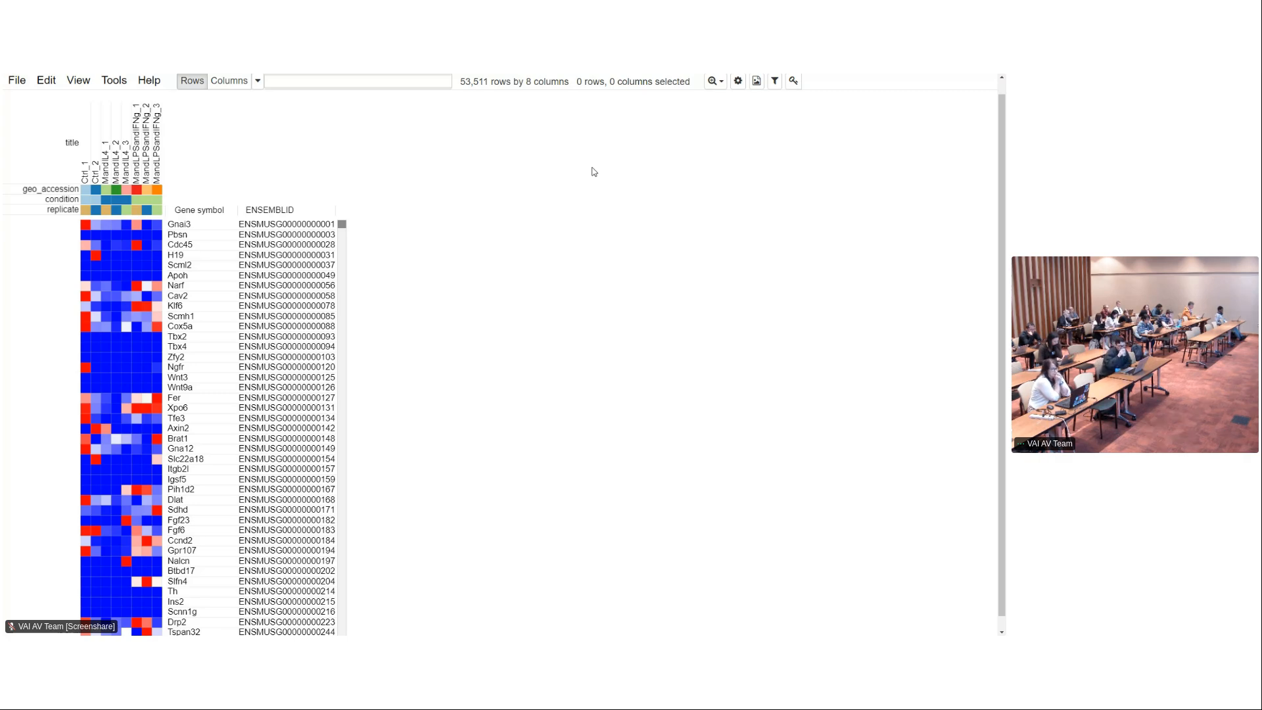
click(115, 83)
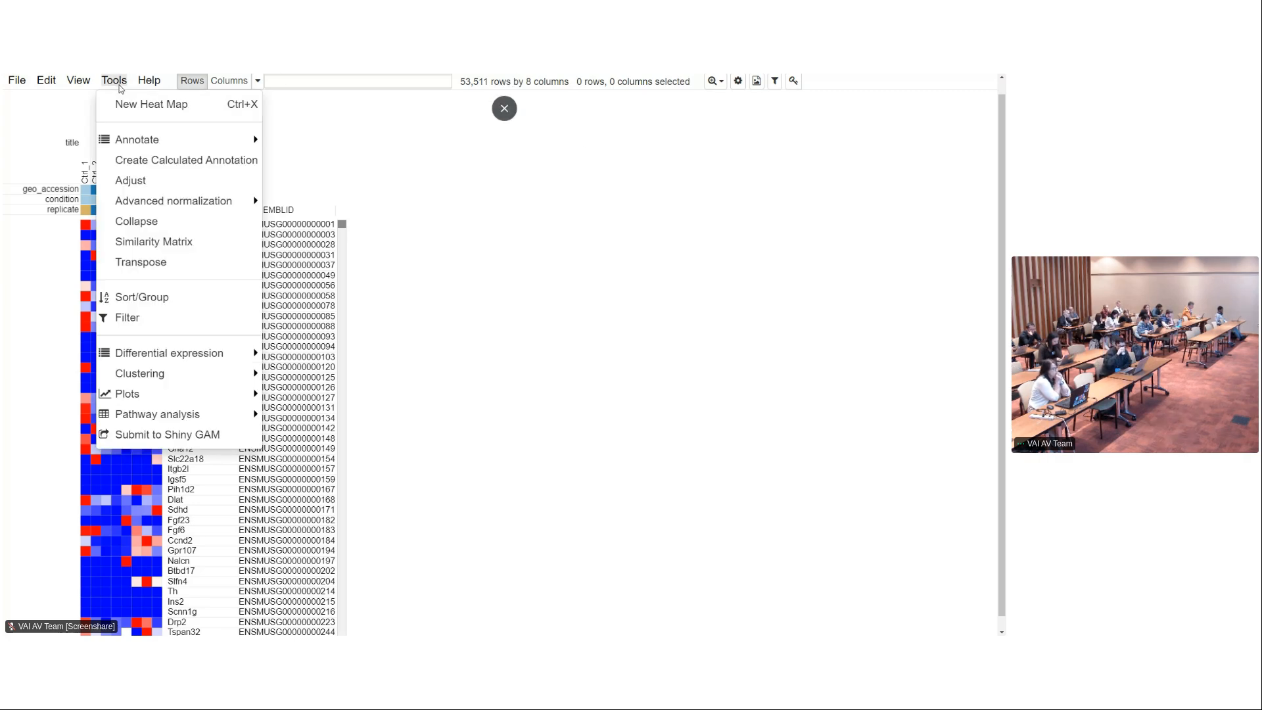
click(576, 301)
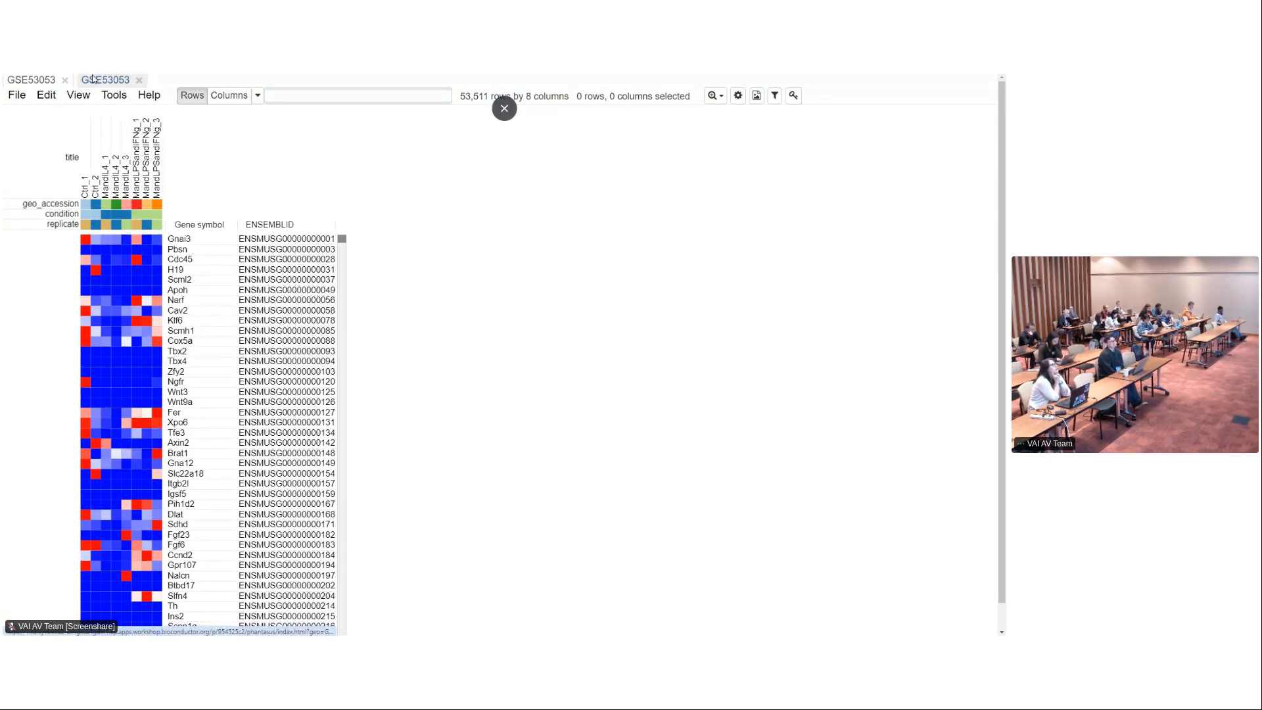
Return to the Voom-normalized GSE53053 heat map and create a PCA plot of its samples
click(92, 78)
click(114, 95)
mouse_move(207, 395)
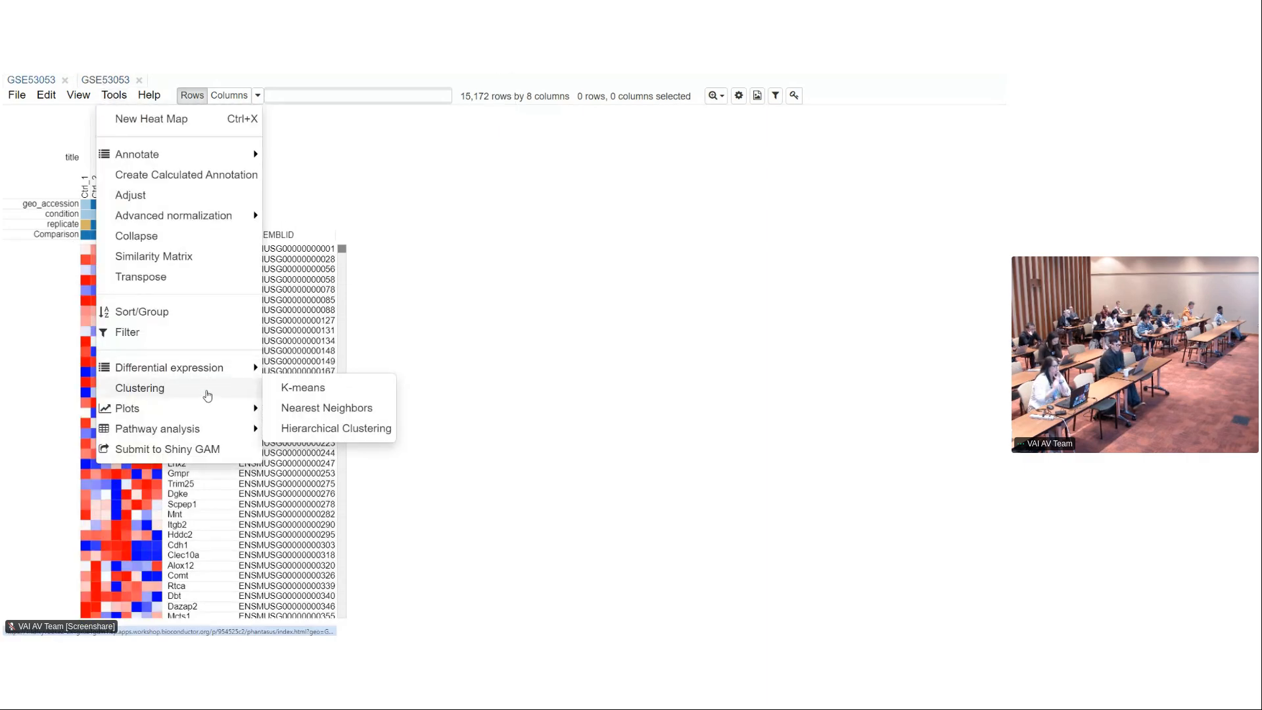
click(325, 428)
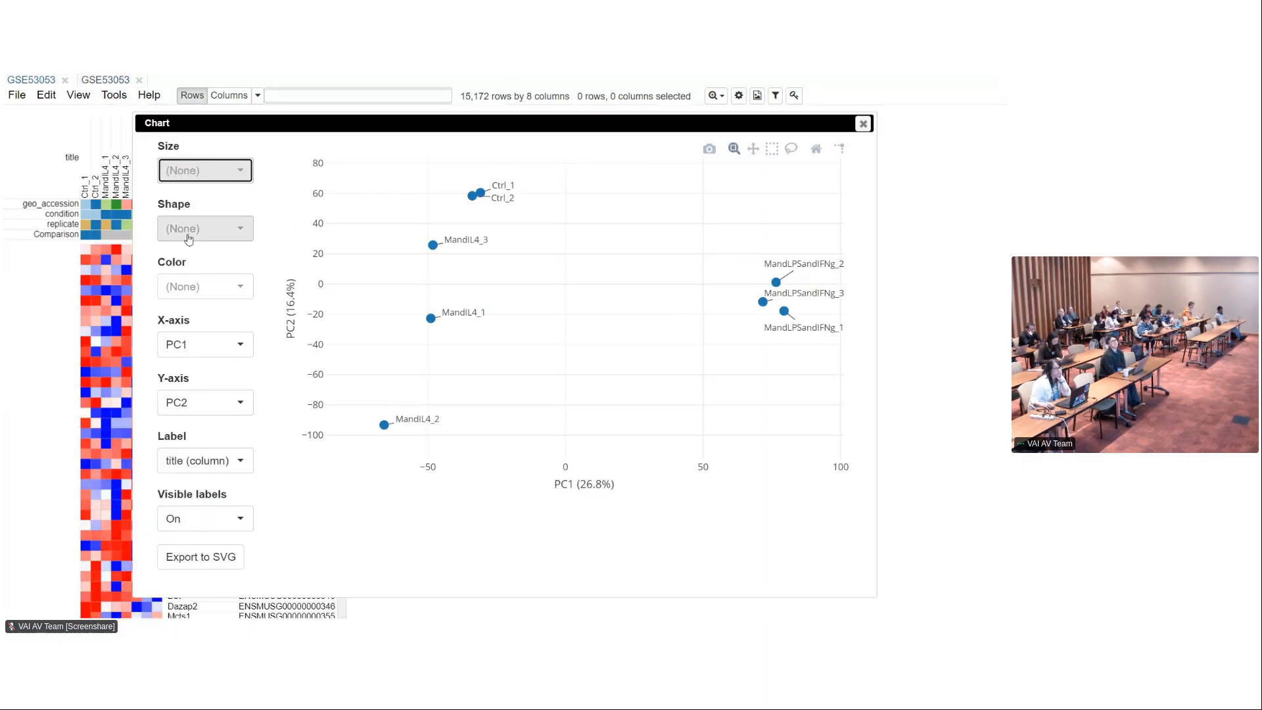
Color the samples in the PCA plot by condition and close the chart
click(190, 286)
click(198, 374)
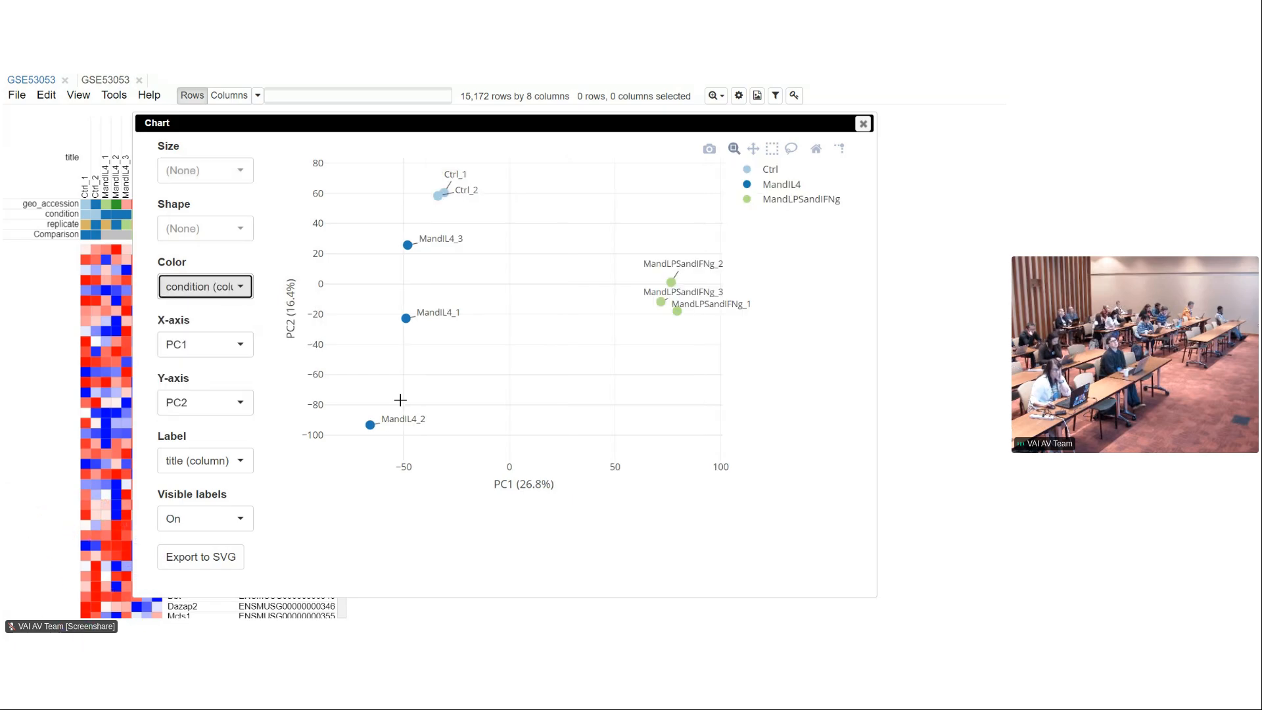
click(863, 124)
key(alt+Tab)
key(alt+Tab)
Start a Limma differential expression analysis with an advanced design and add condition as its factor
click(114, 96)
mouse_move(157, 269)
click(312, 283)
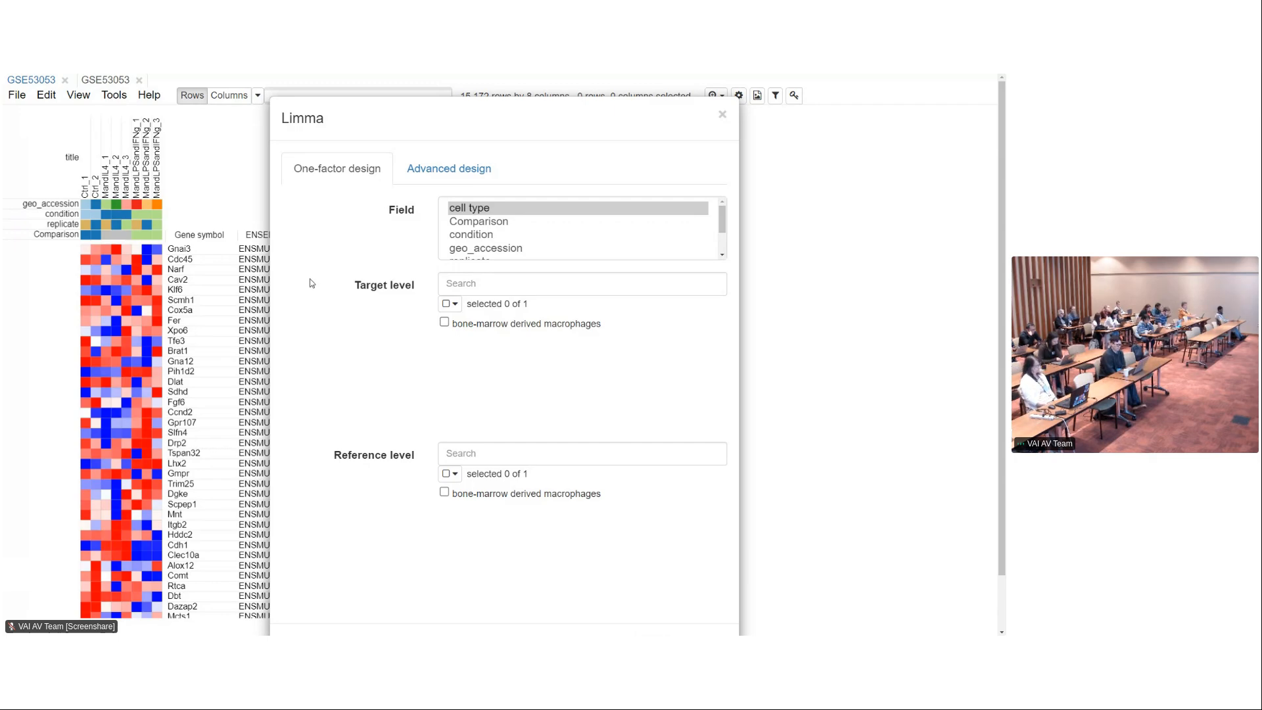
click(451, 169)
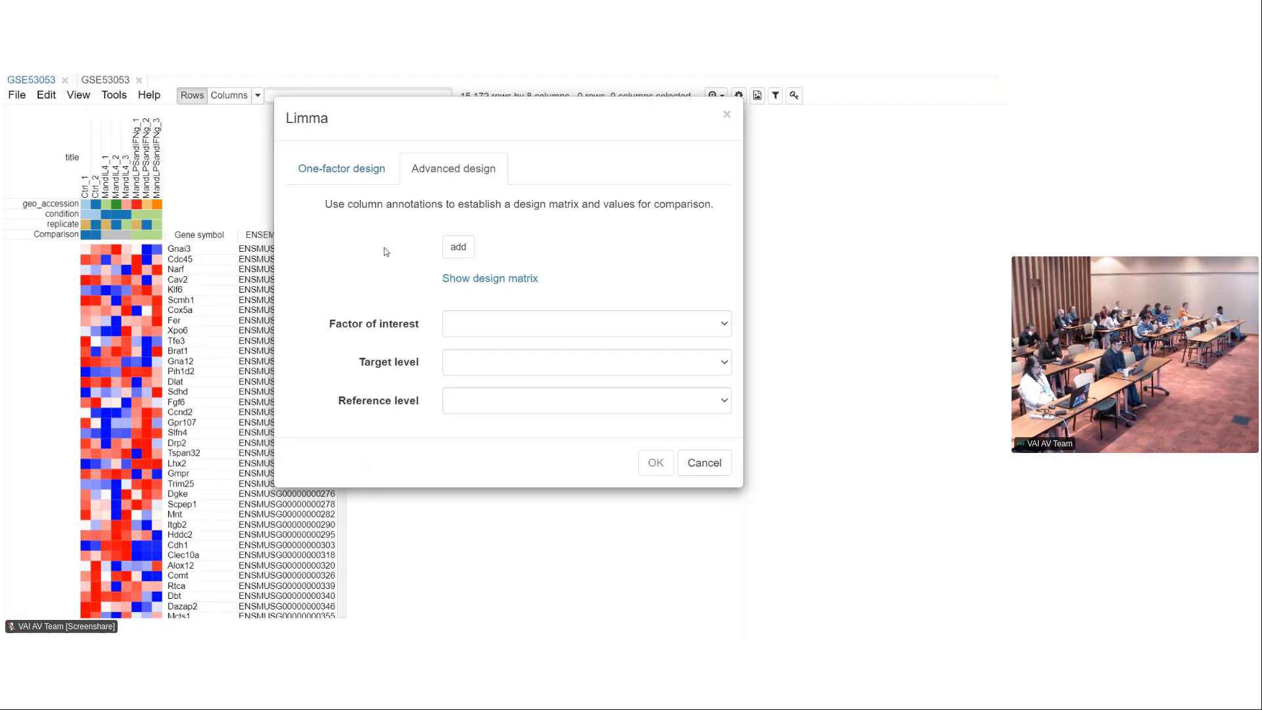
click(458, 247)
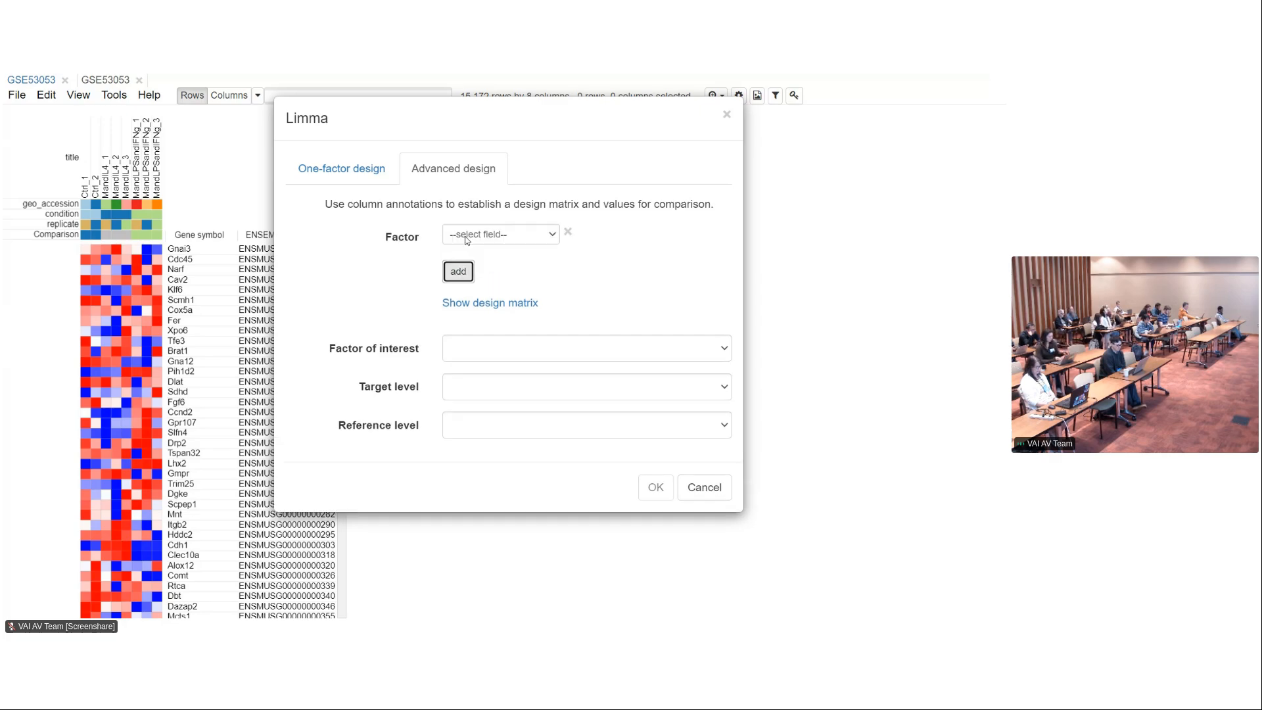
click(480, 234)
click(487, 274)
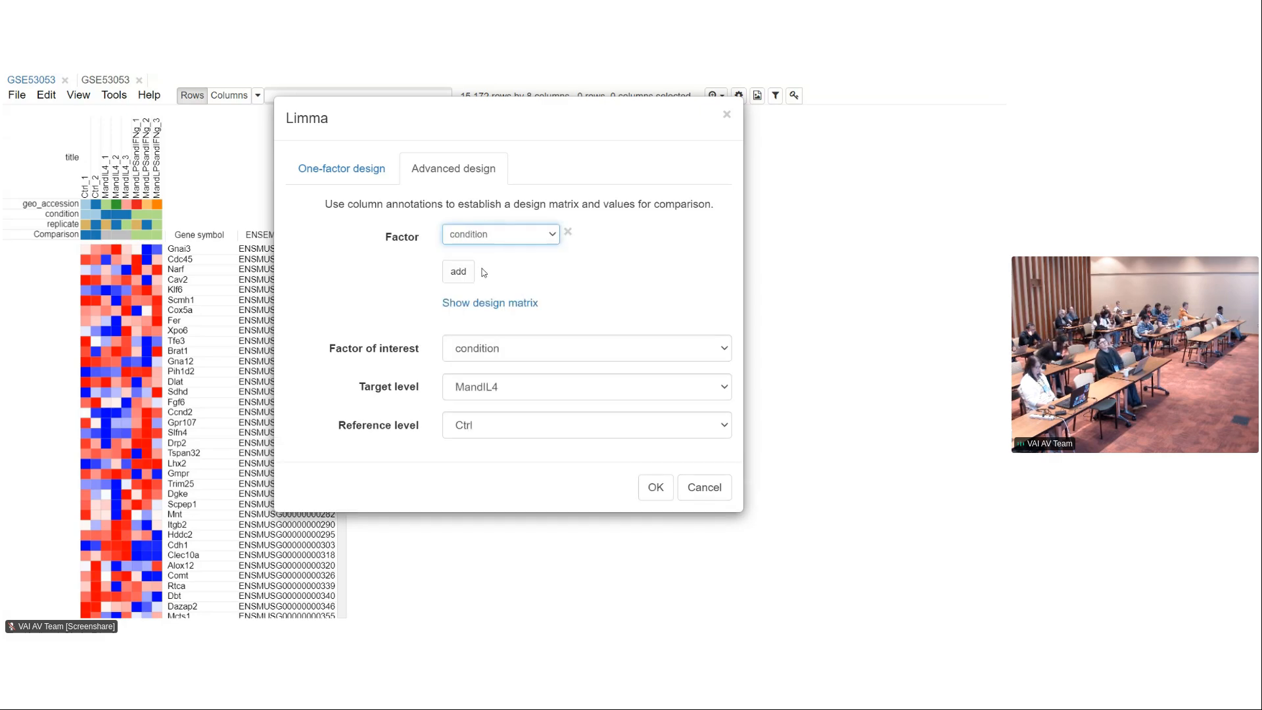
Run Limma with MandLPSandIFNg as target level against Ctrl and sort the genes by t in descending order
click(526, 385)
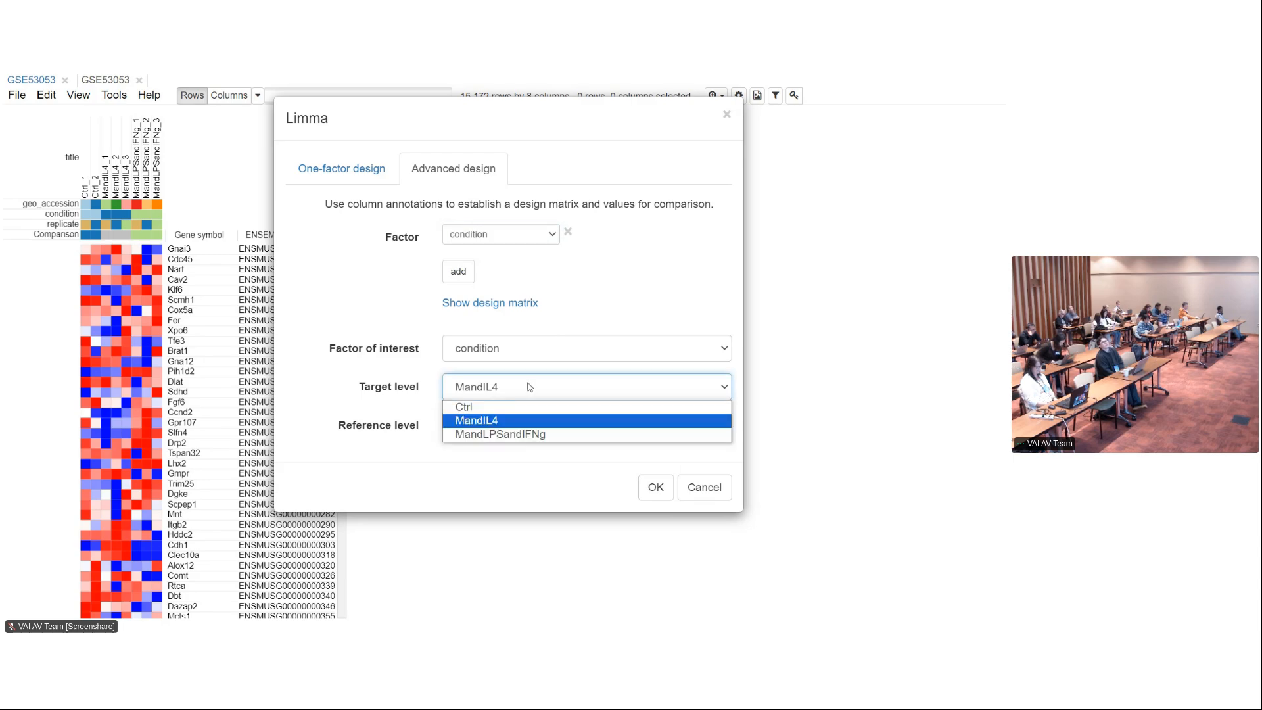
click(511, 434)
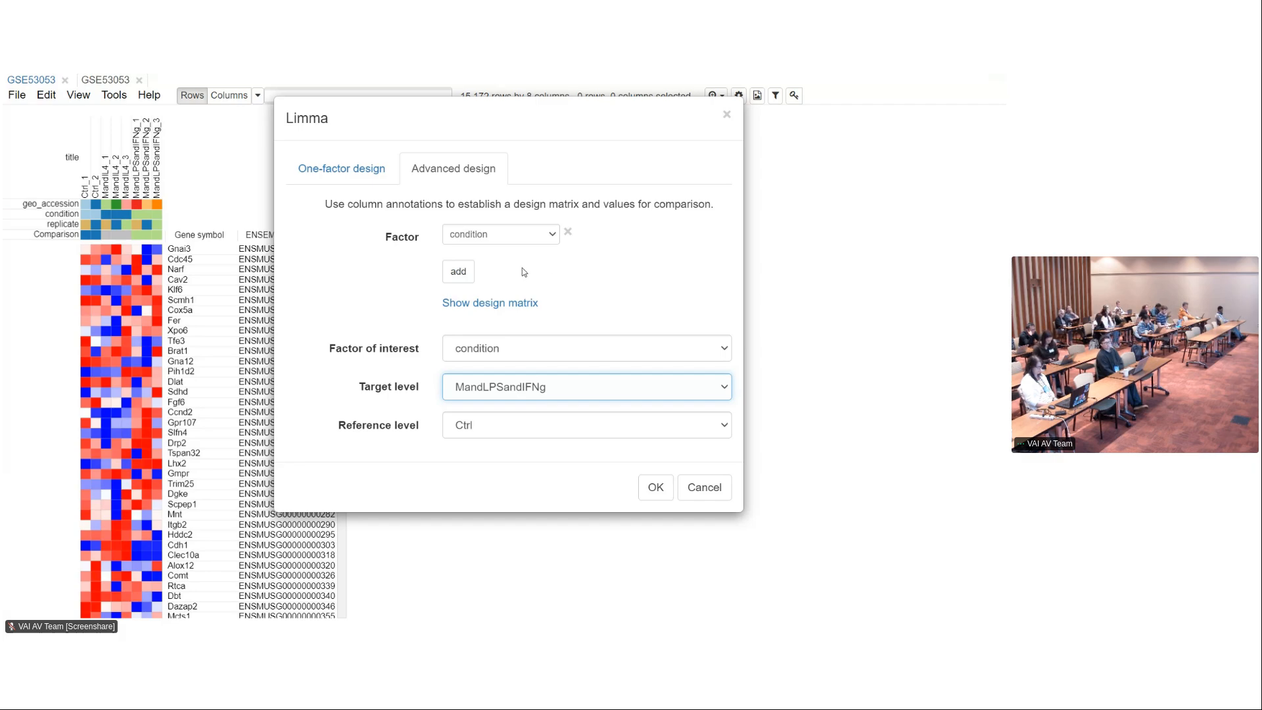
click(654, 489)
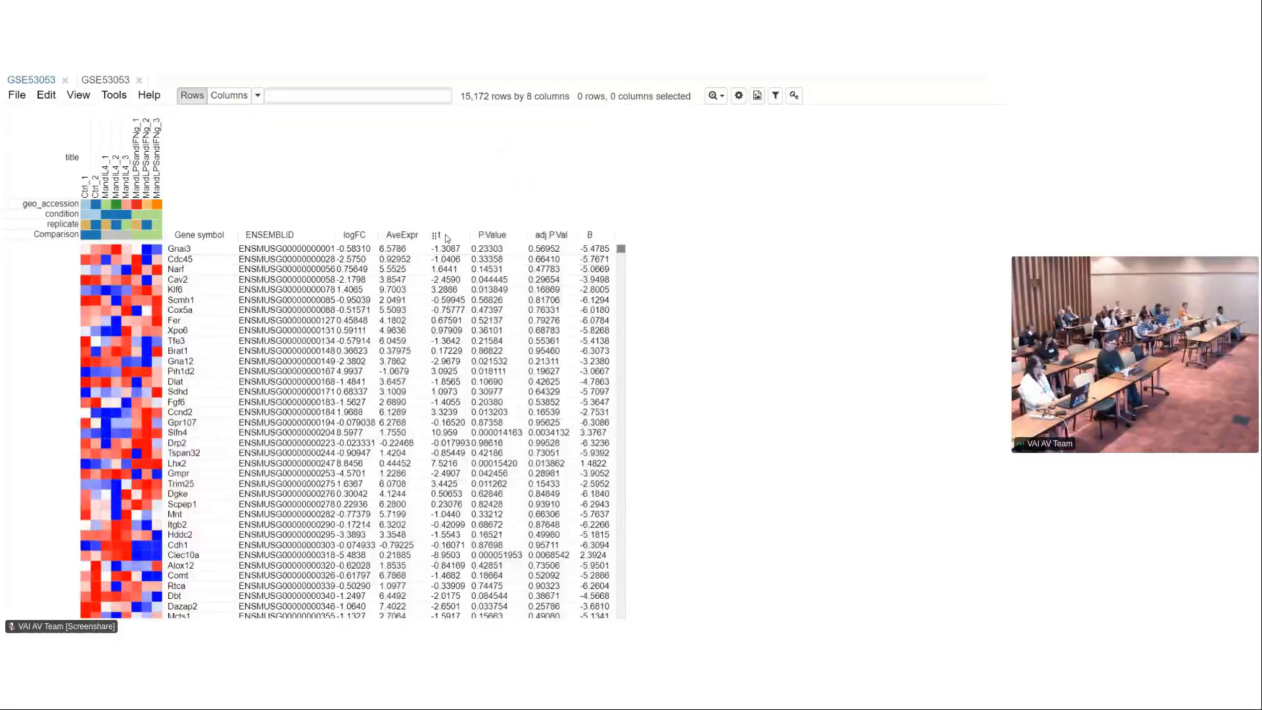
click(460, 235)
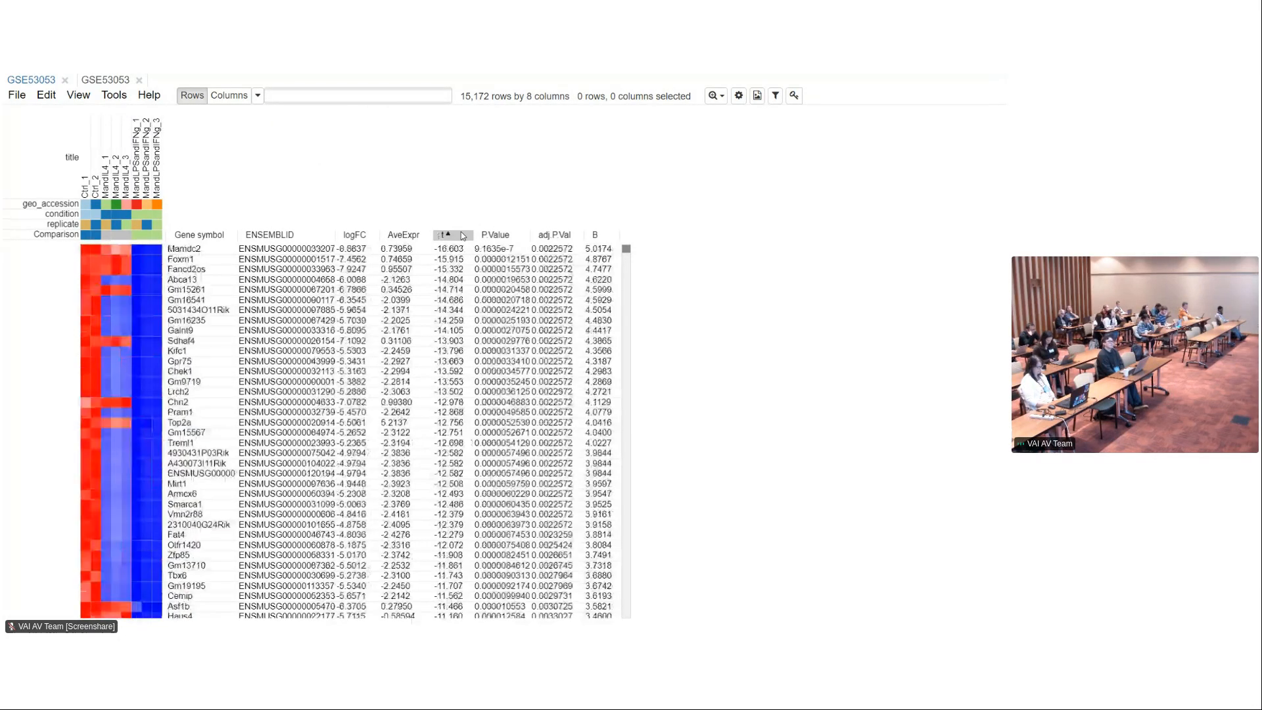
click(460, 235)
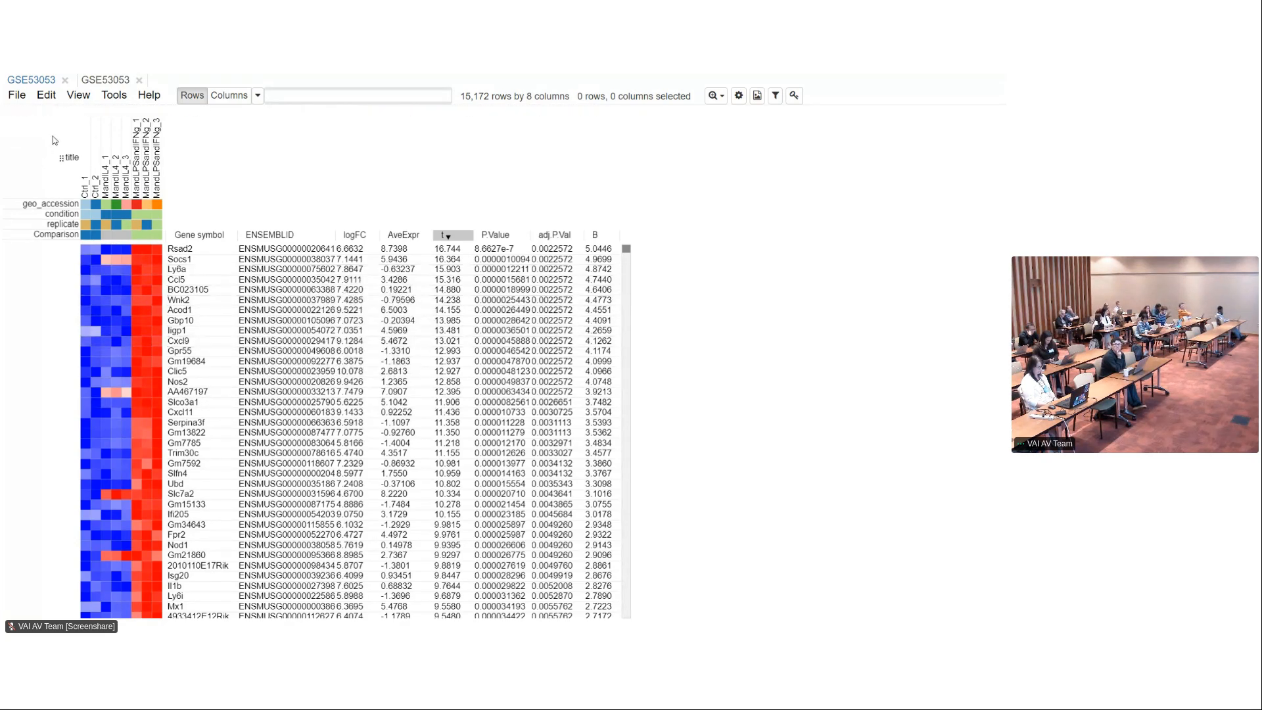
Annotate the rows from the Mus musculus database org.Mm.eg.sqlite, converting the ENSEMBLID column from ENSEMBL to ENTREZID
click(114, 95)
mouse_move(136, 154)
mouse_move(322, 154)
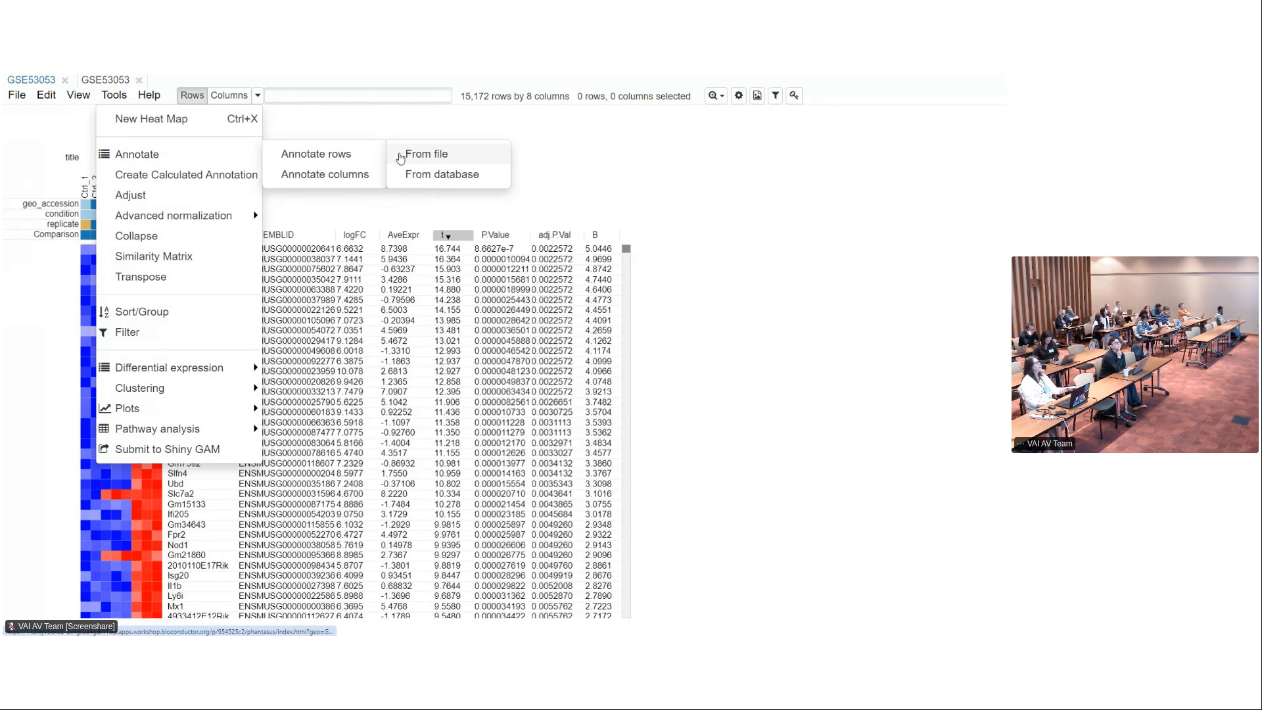
click(451, 174)
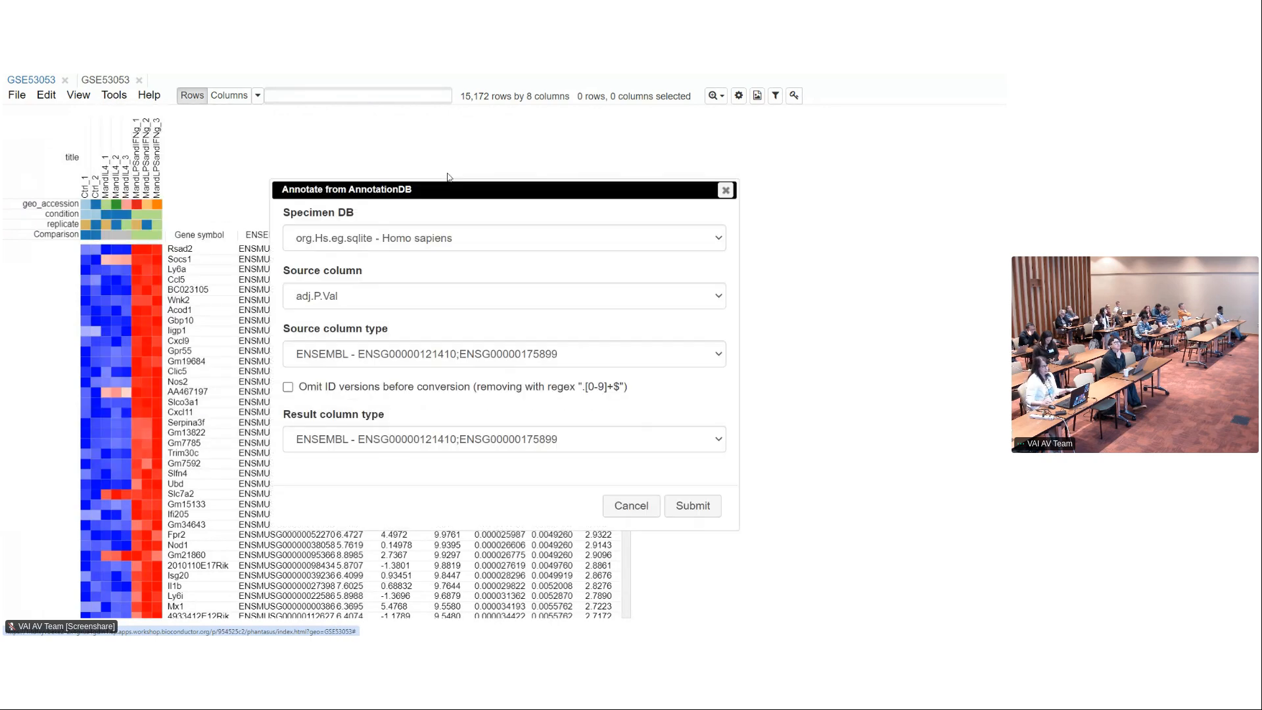
click(358, 246)
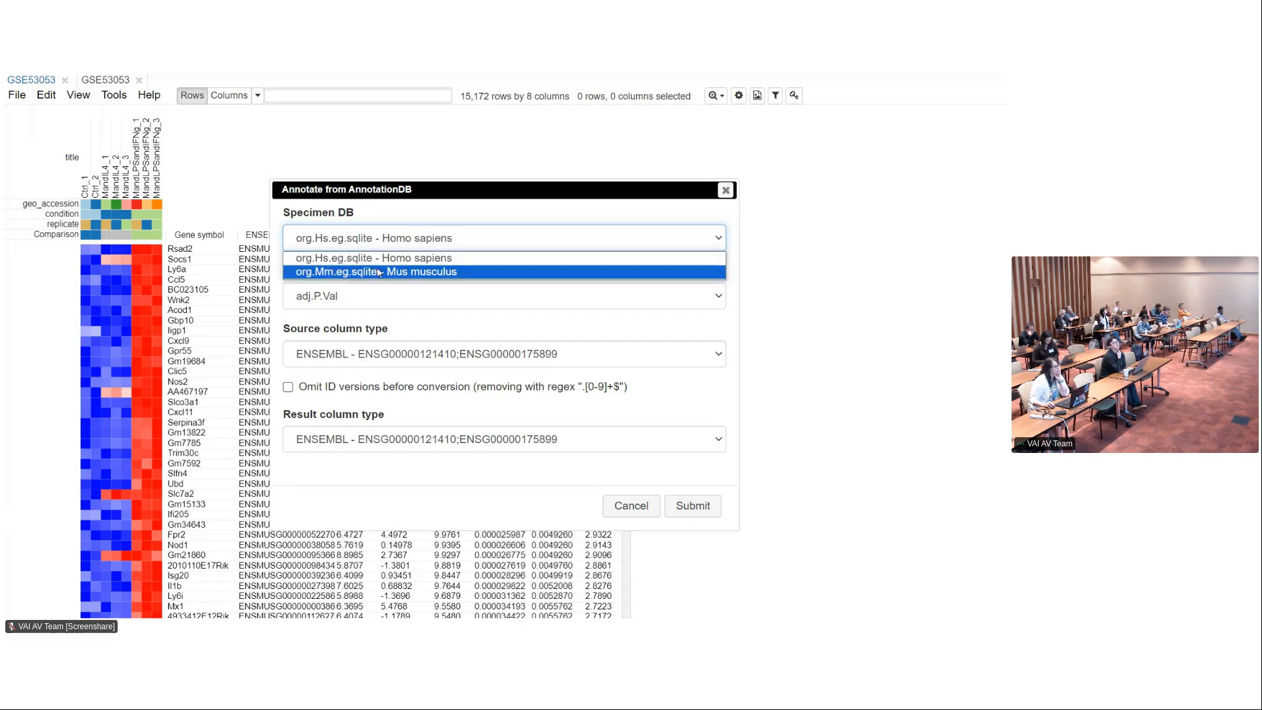
click(379, 271)
click(382, 297)
click(376, 359)
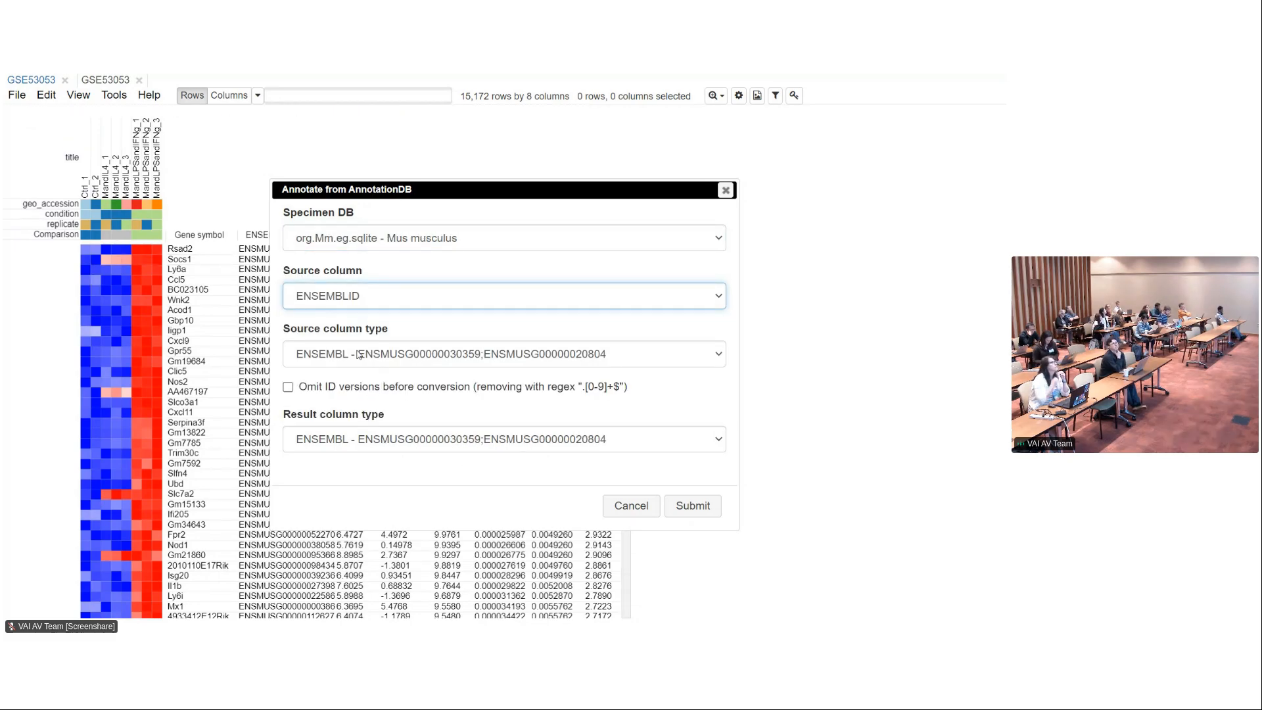
click(361, 445)
click(366, 501)
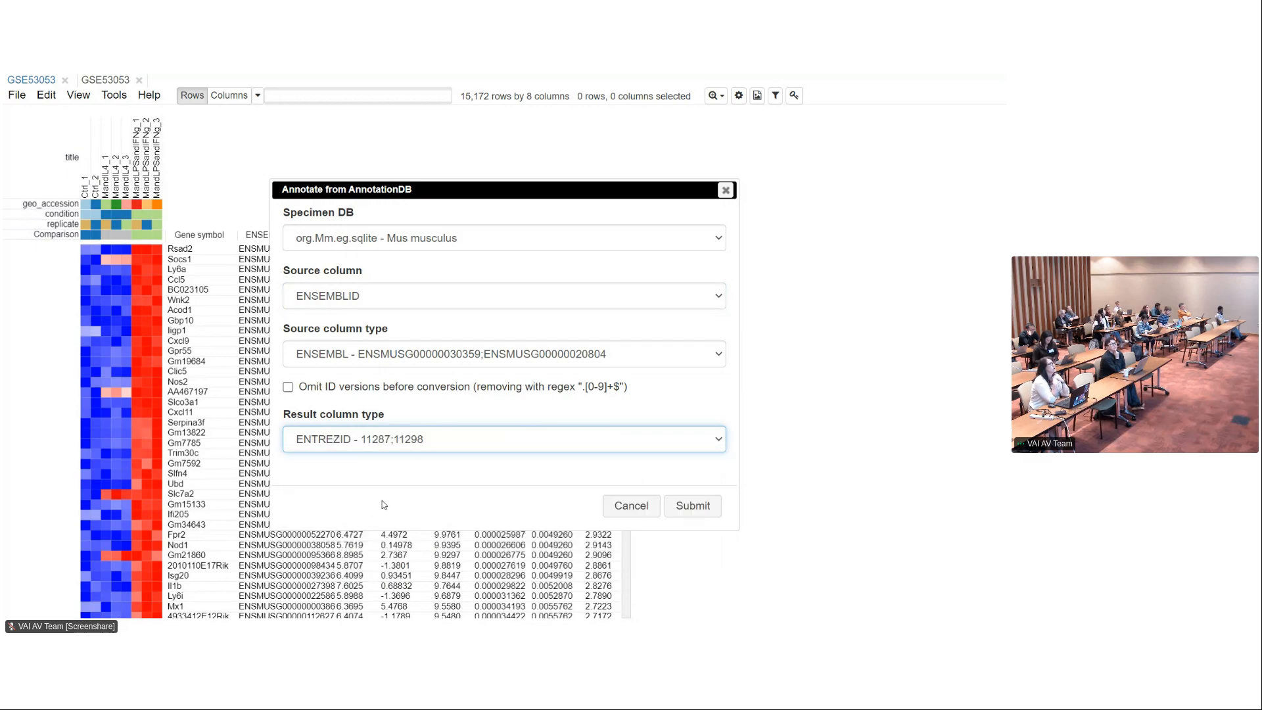
click(684, 520)
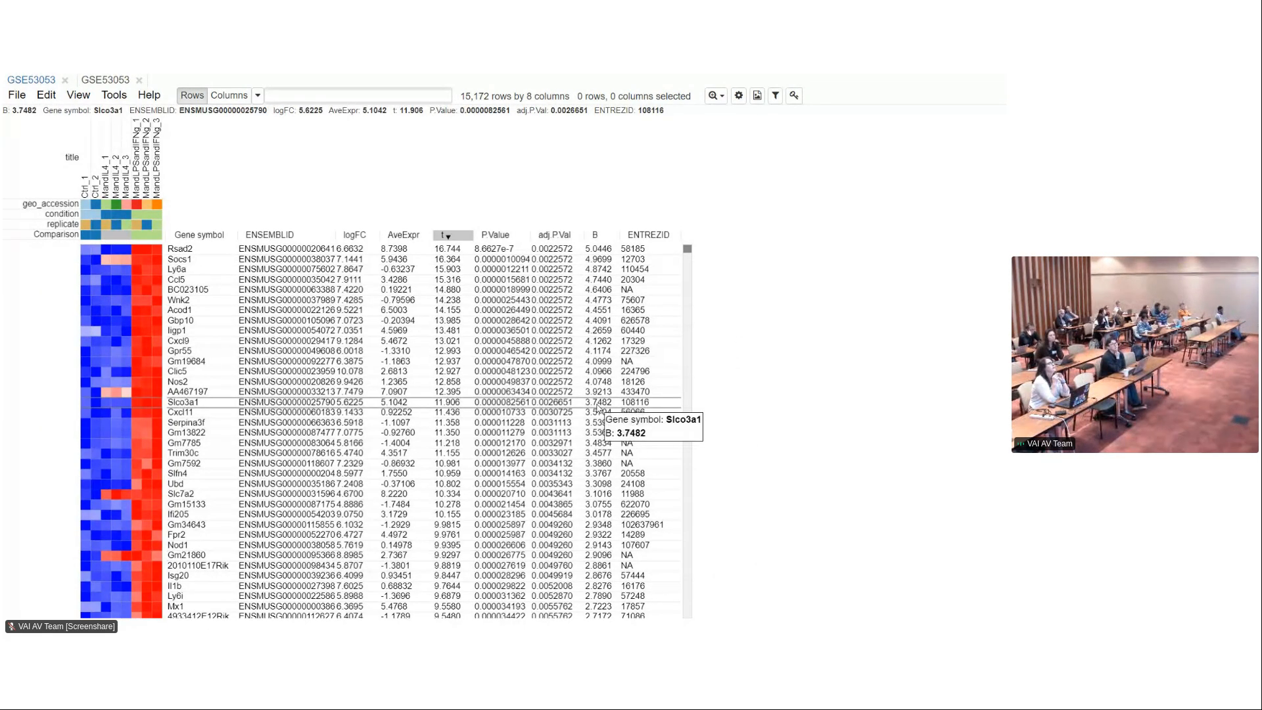
Collapse the rows by ENTREZID using the Maximum Mean Probe method, omitting unannotated genes
click(105, 96)
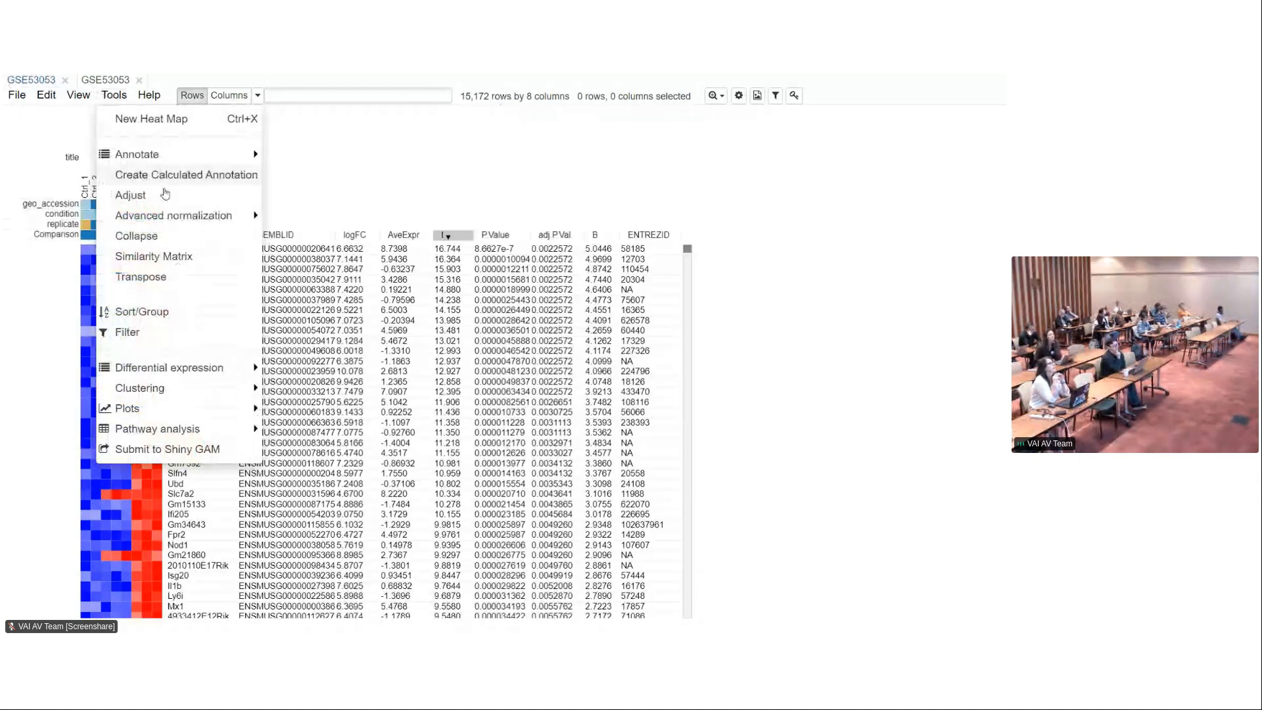
click(197, 234)
click(486, 165)
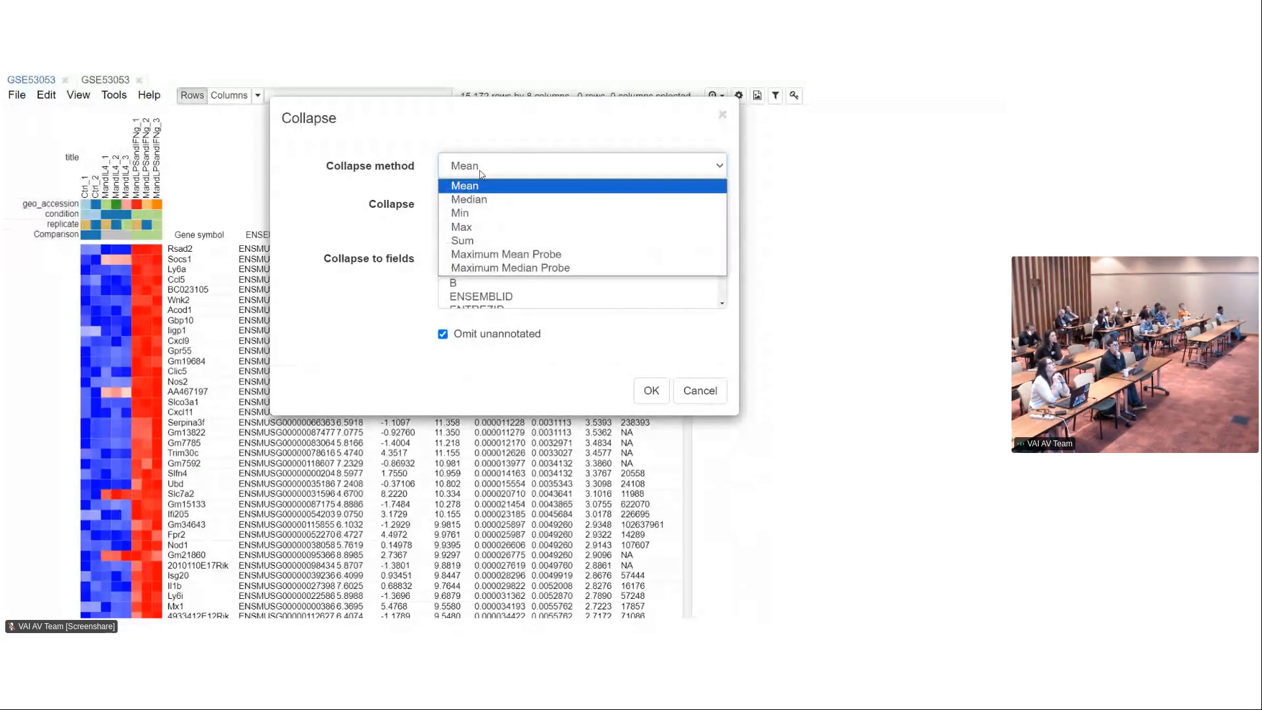
click(508, 253)
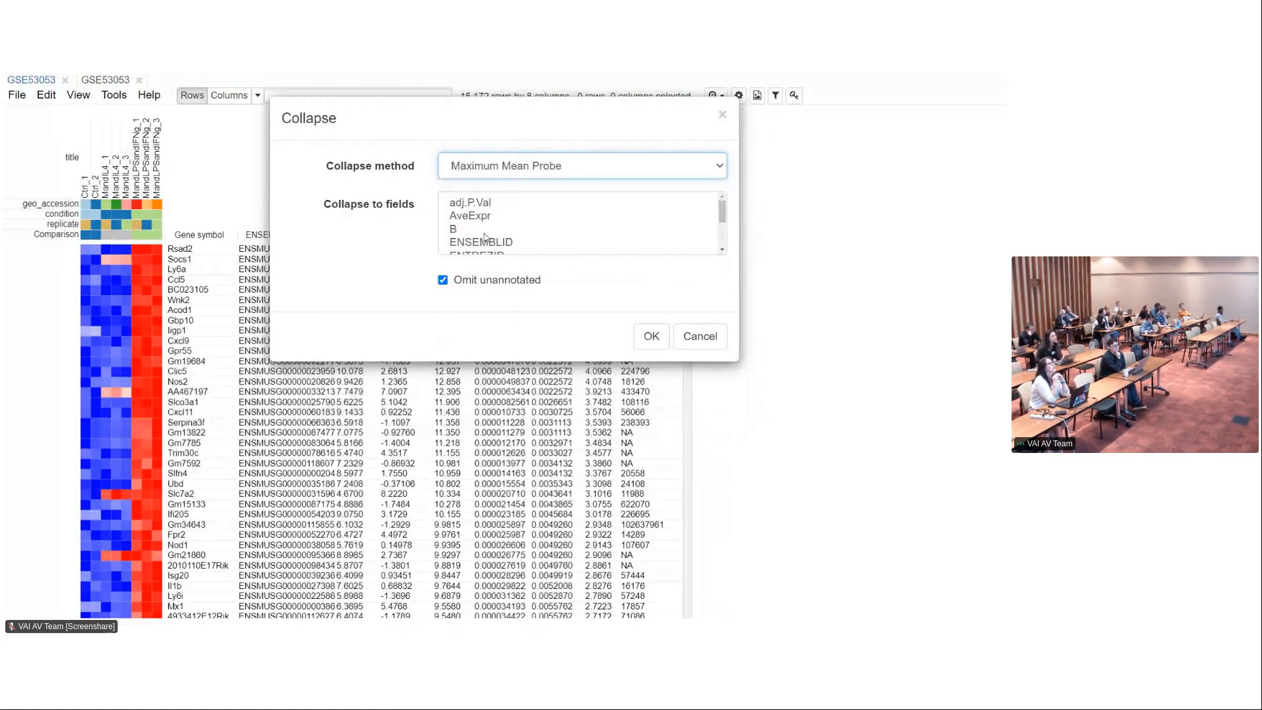
scroll(480, 245, down, 2)
click(477, 204)
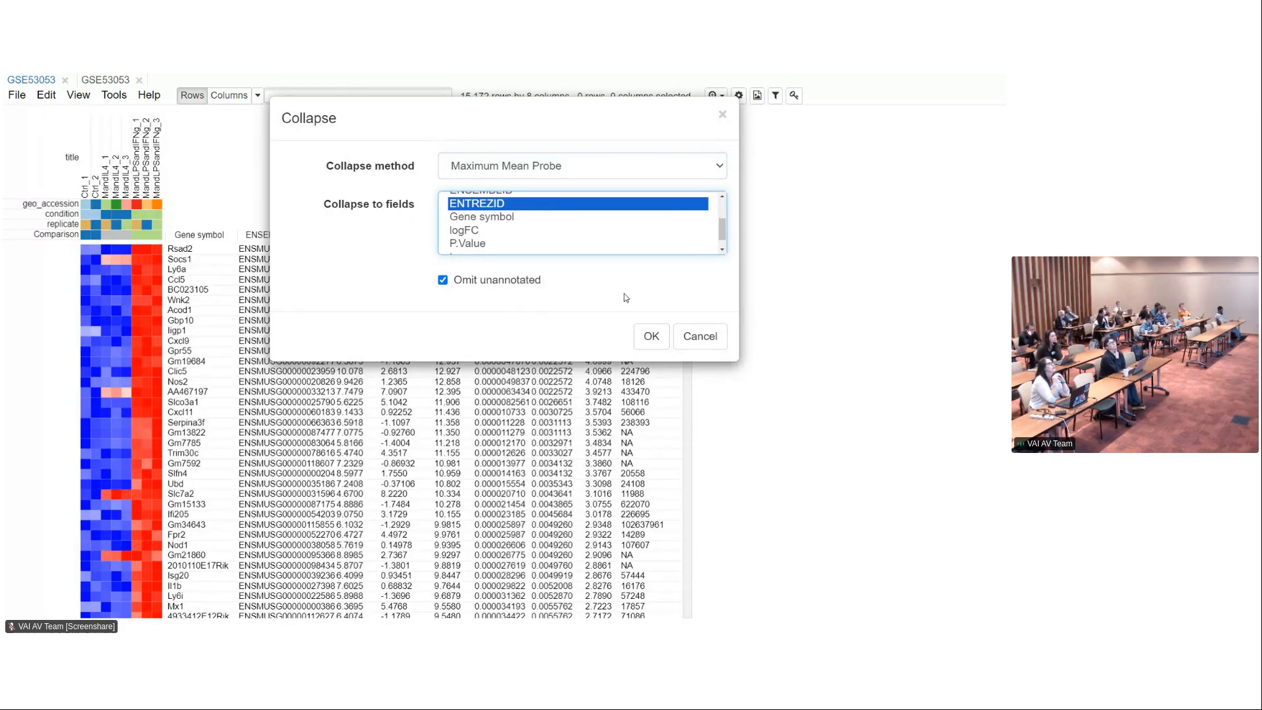
click(650, 335)
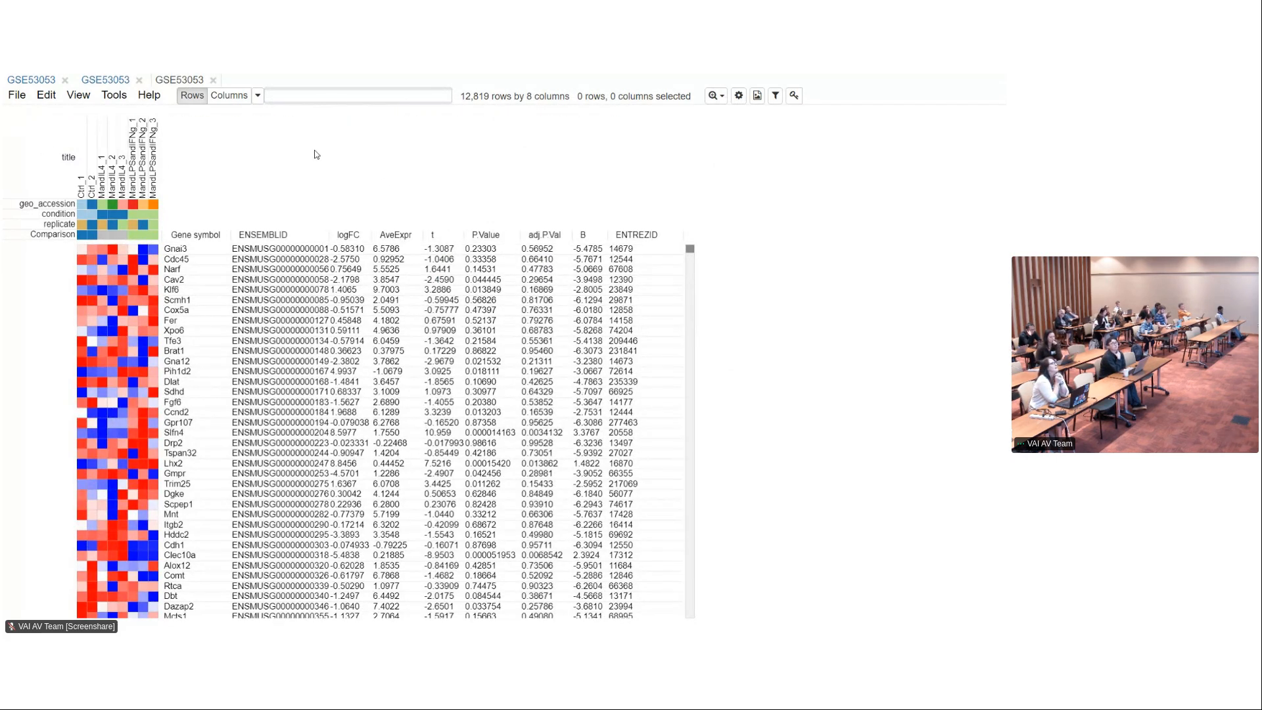
Run FGSEA on the collapsed dataset with MSigDB Hallmarks - Mus Musculus (Entrez), ranked by t, using ENTREZID as the gene ID column
click(114, 95)
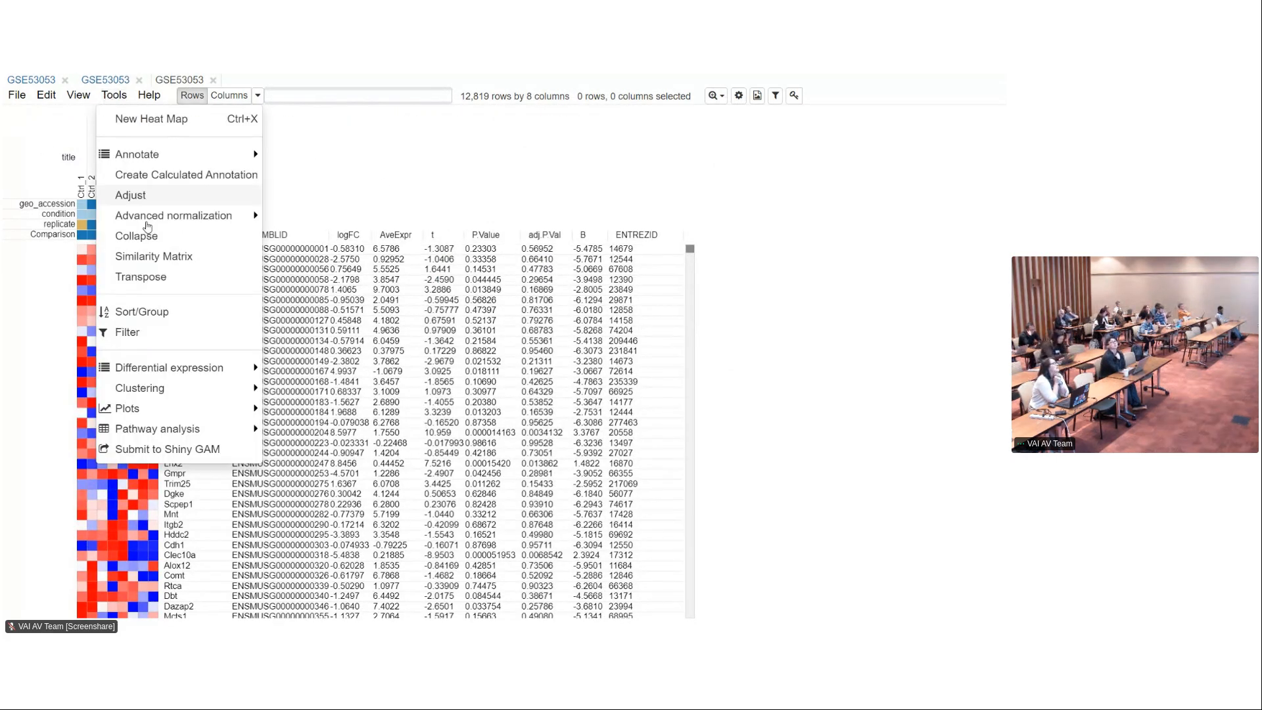
mouse_move(169, 417)
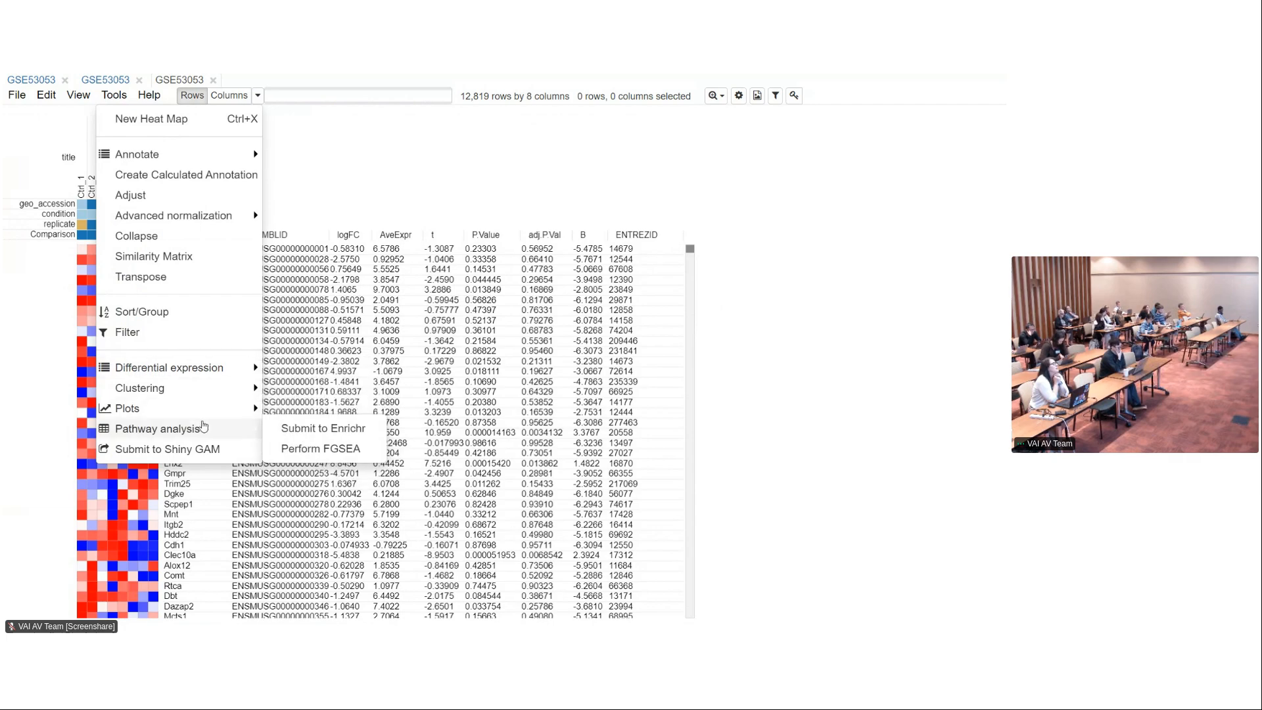
click(297, 453)
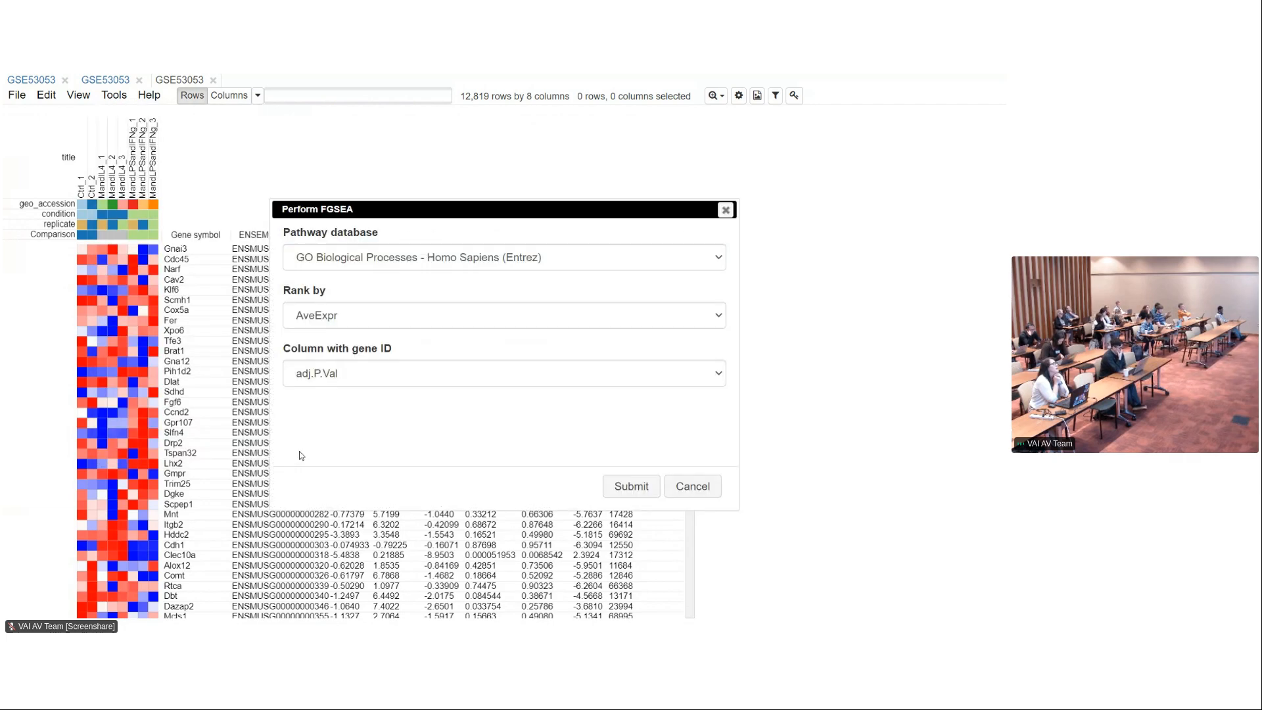
click(381, 260)
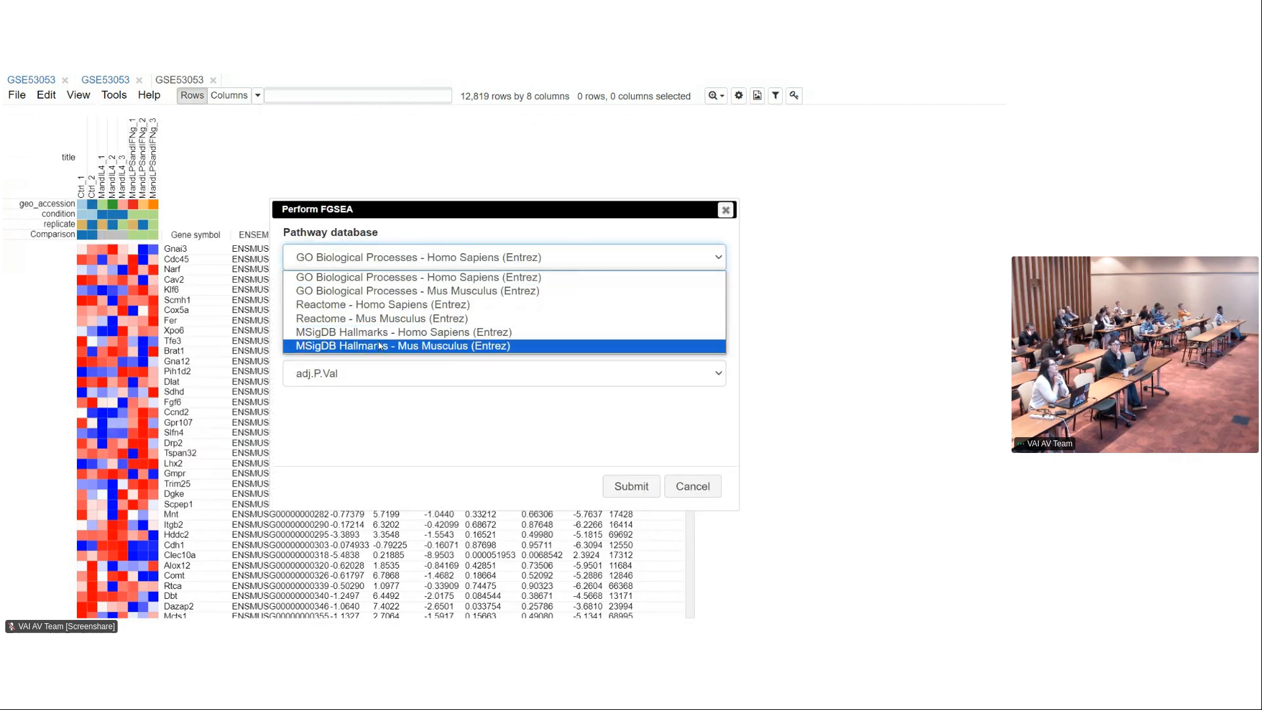
click(379, 346)
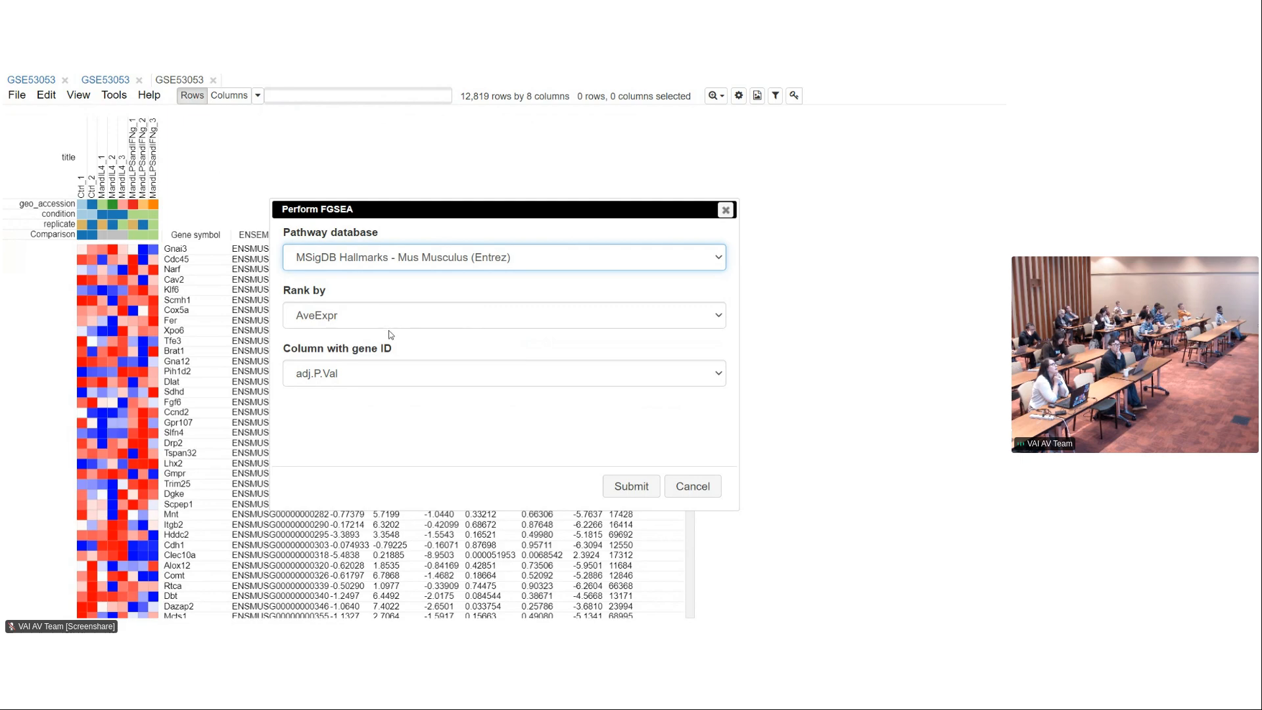
click(389, 322)
click(395, 372)
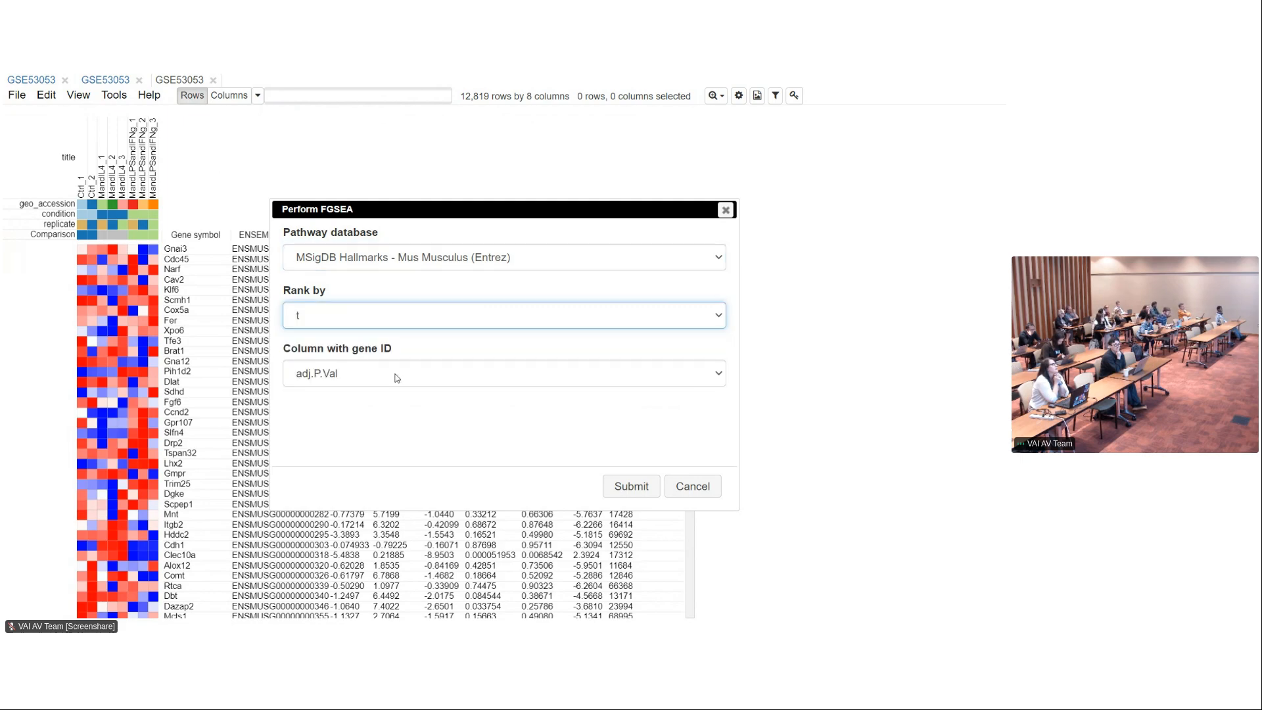
click(338, 373)
click(350, 448)
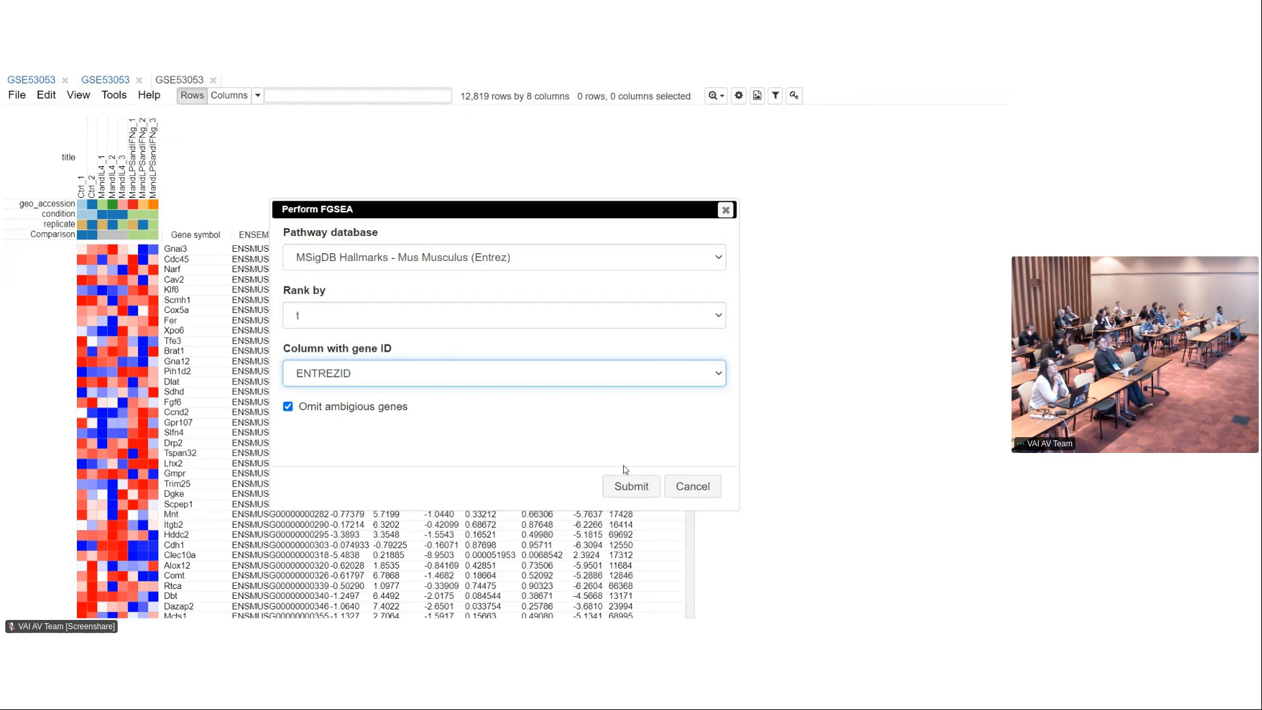
click(631, 486)
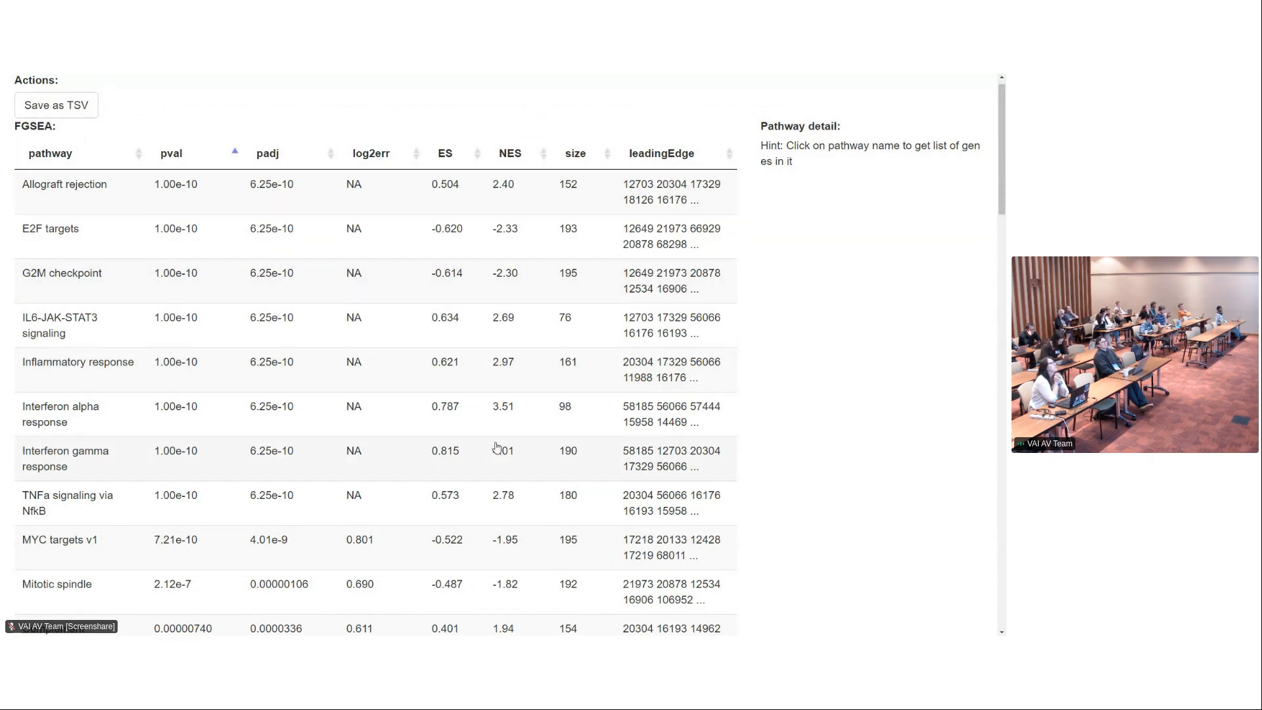
Show the Interferon alpha response pathway's details and select its full list of gene IDs
drag(186, 406, 191, 406)
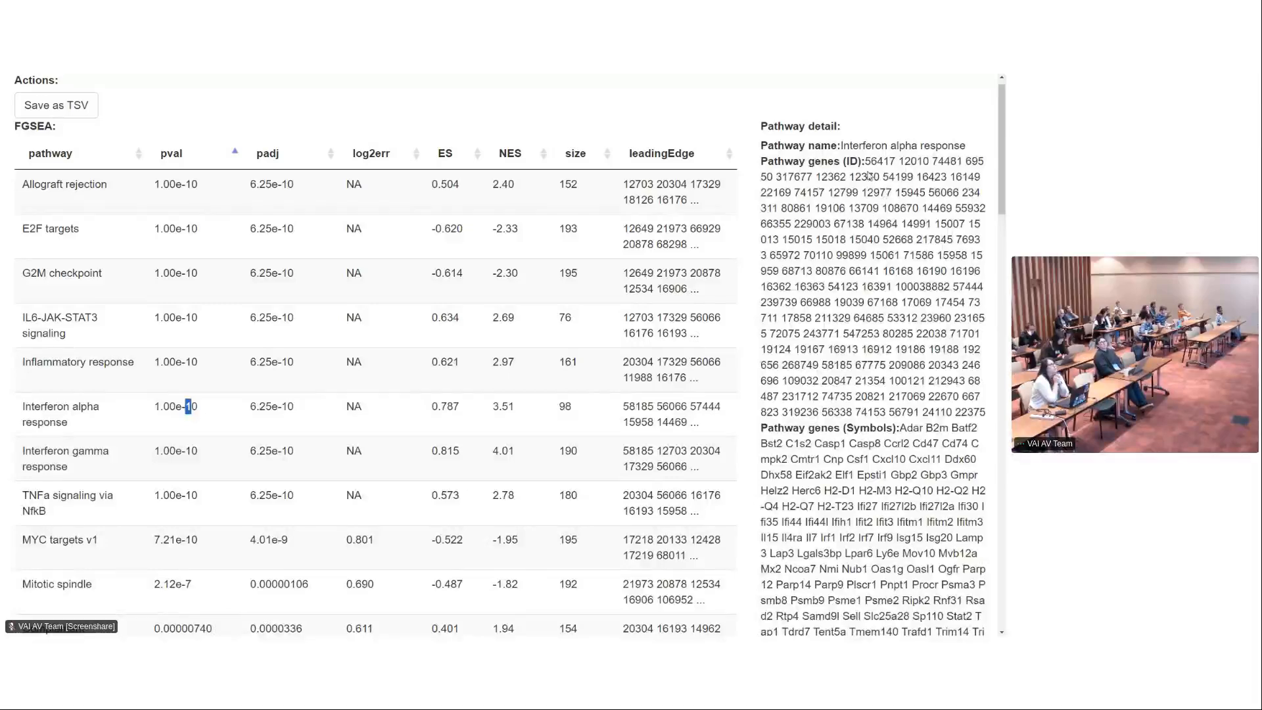
drag(865, 161, 989, 411)
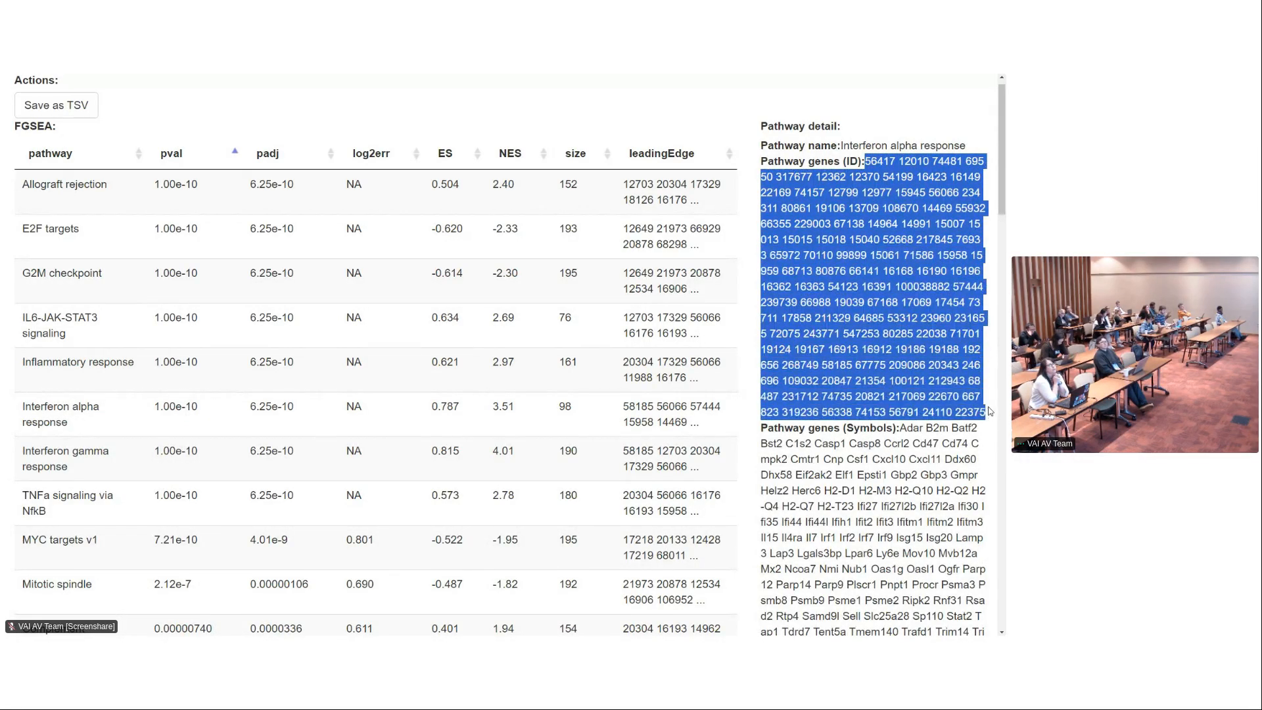
mouse_move(259, 76)
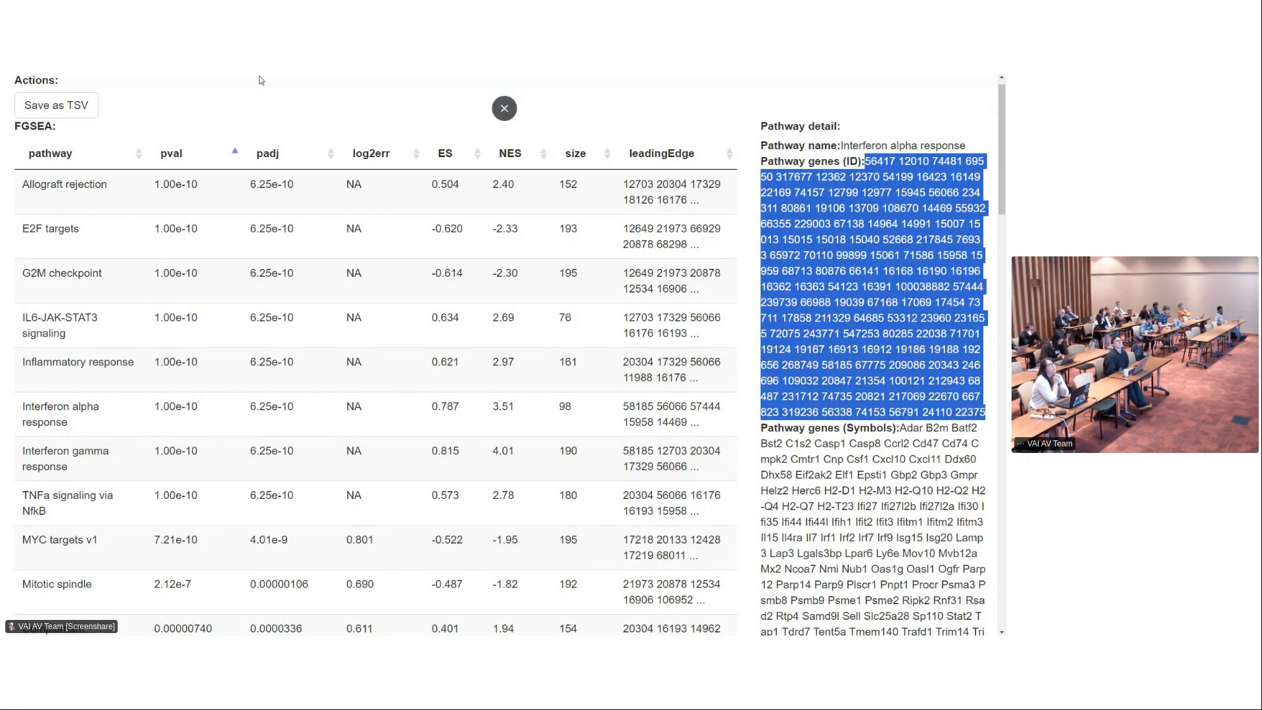
key(ctrl+Tab)
key(ctrl+Tab)
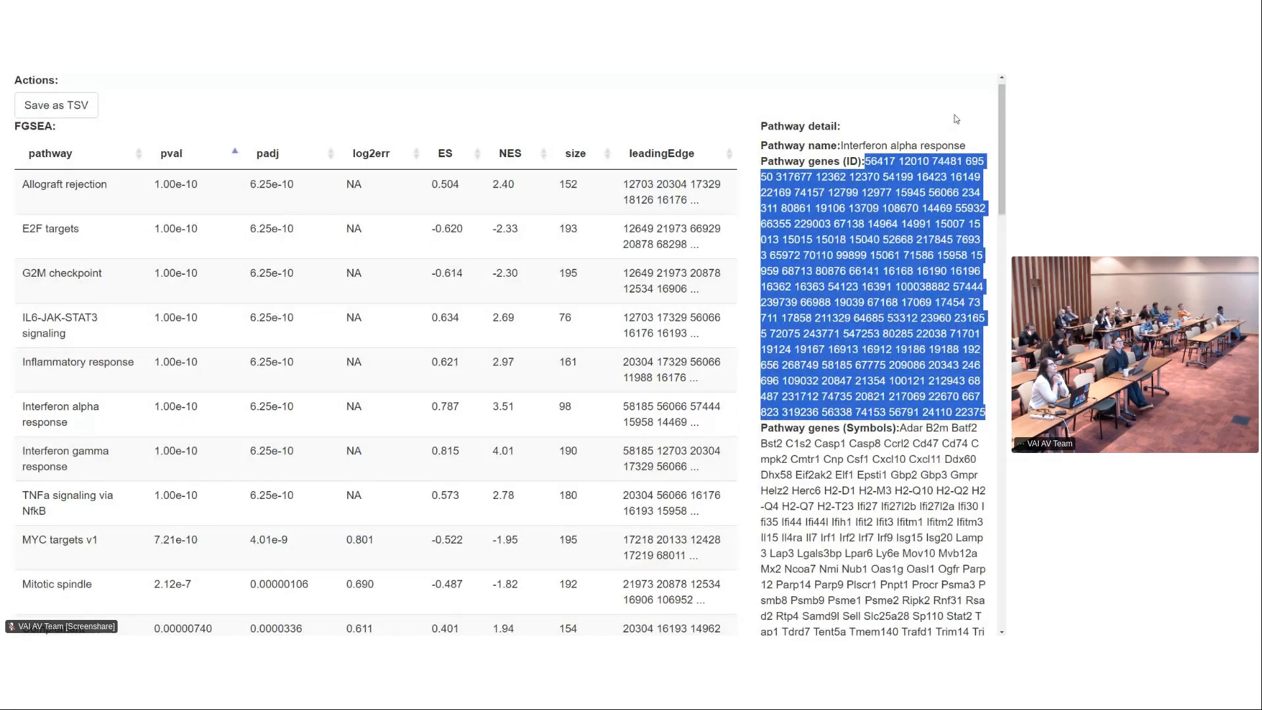
Search the rows of the collapsed GSE53053 dataset for the copied Interferon alpha response gene IDs
drag(1000, 96, 996, 84)
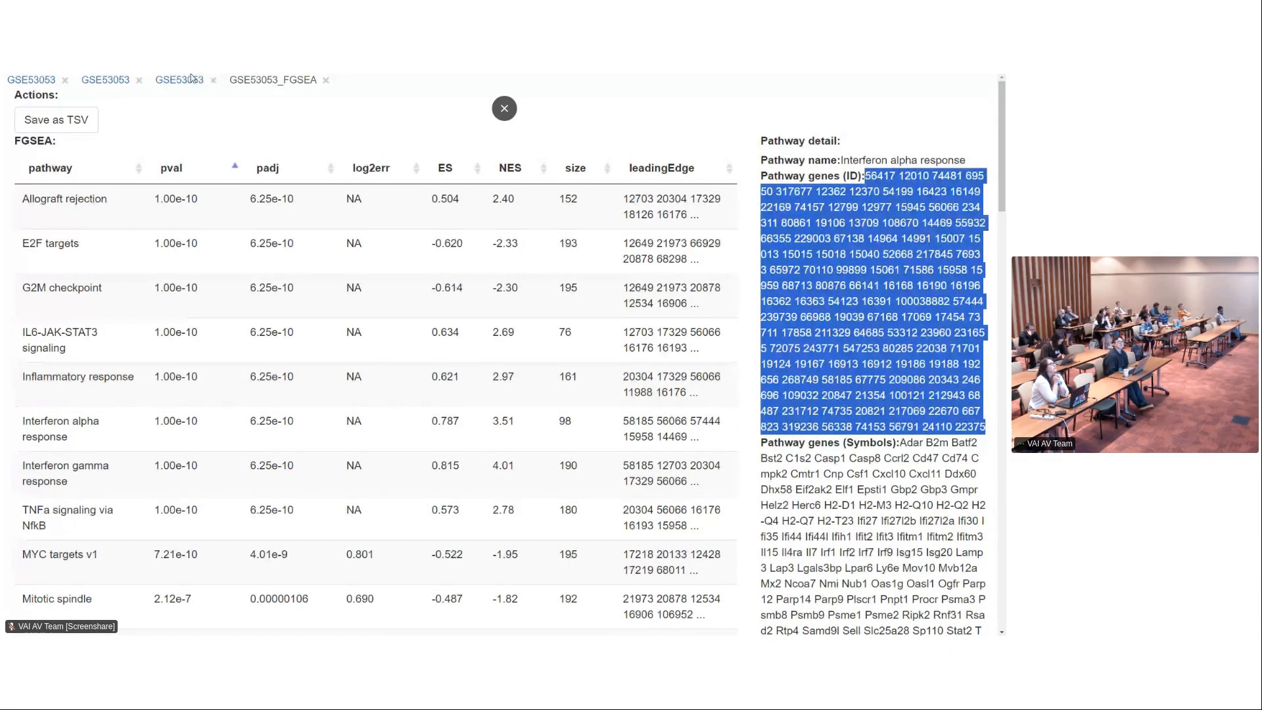
click(188, 79)
click(281, 93)
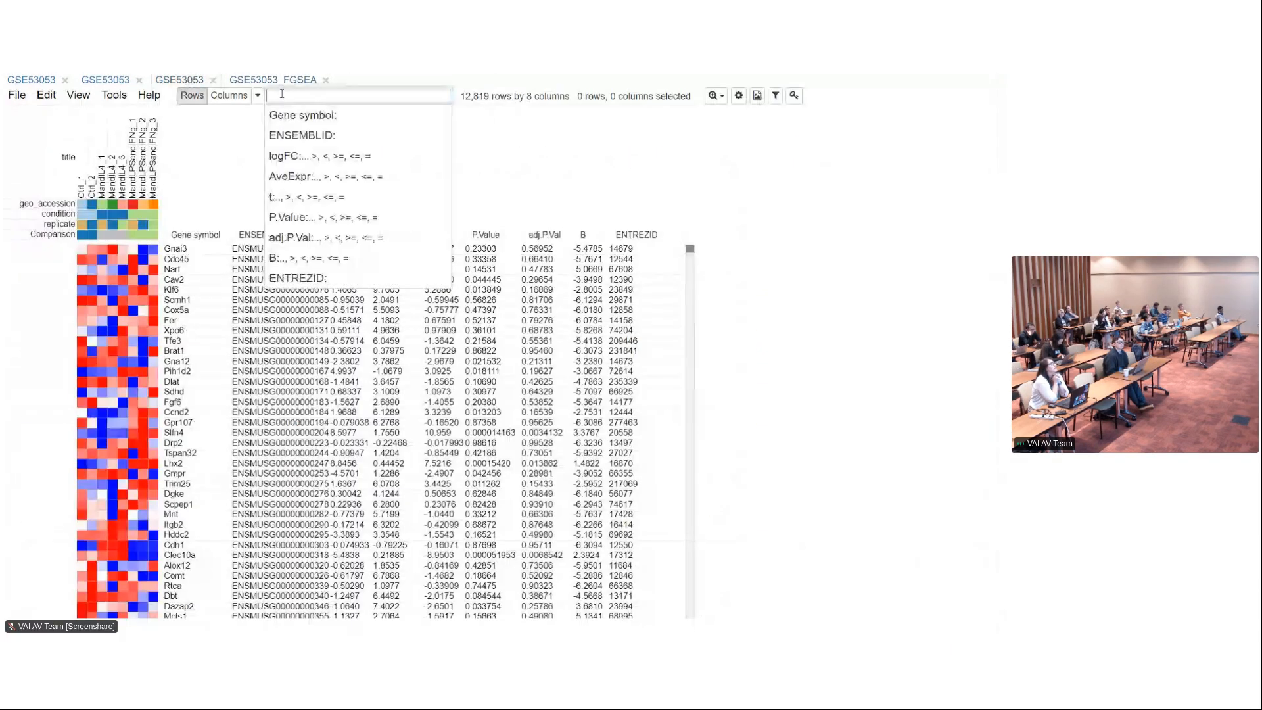
key(ctrl+v)
key(Return)
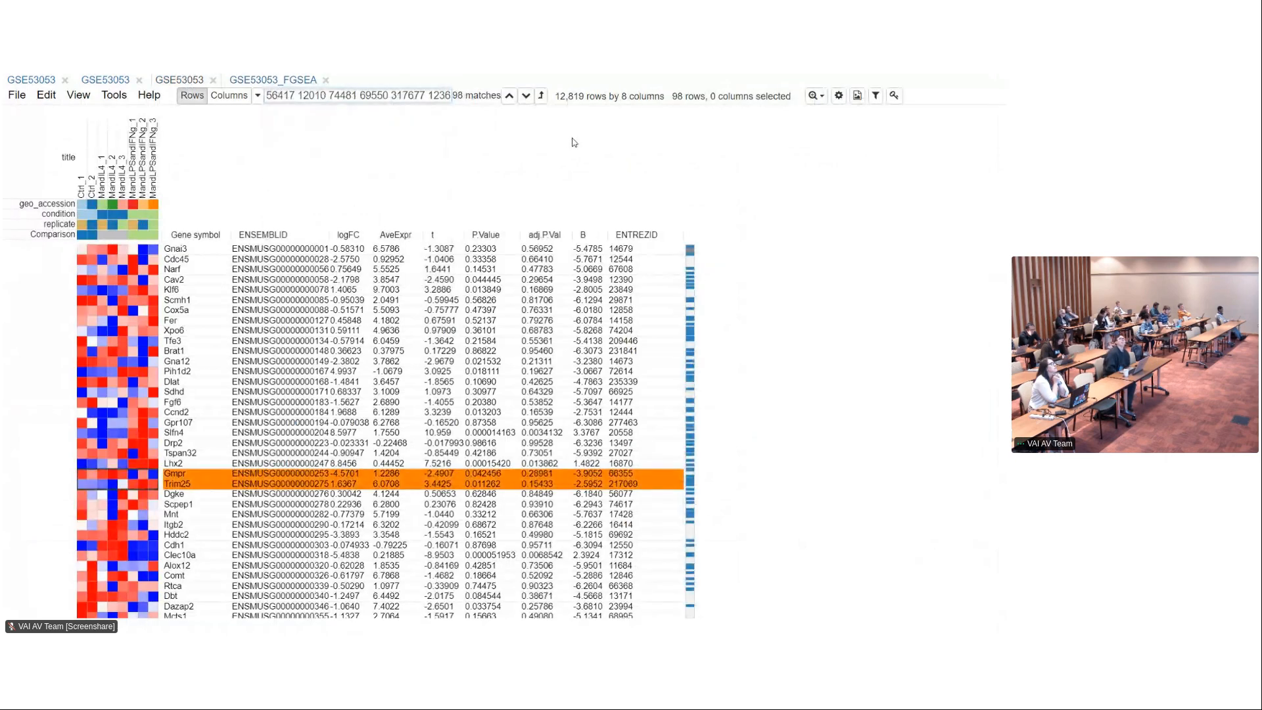
Sort the heat map rows by t in descending order and fit the whole heat map to the window
click(456, 237)
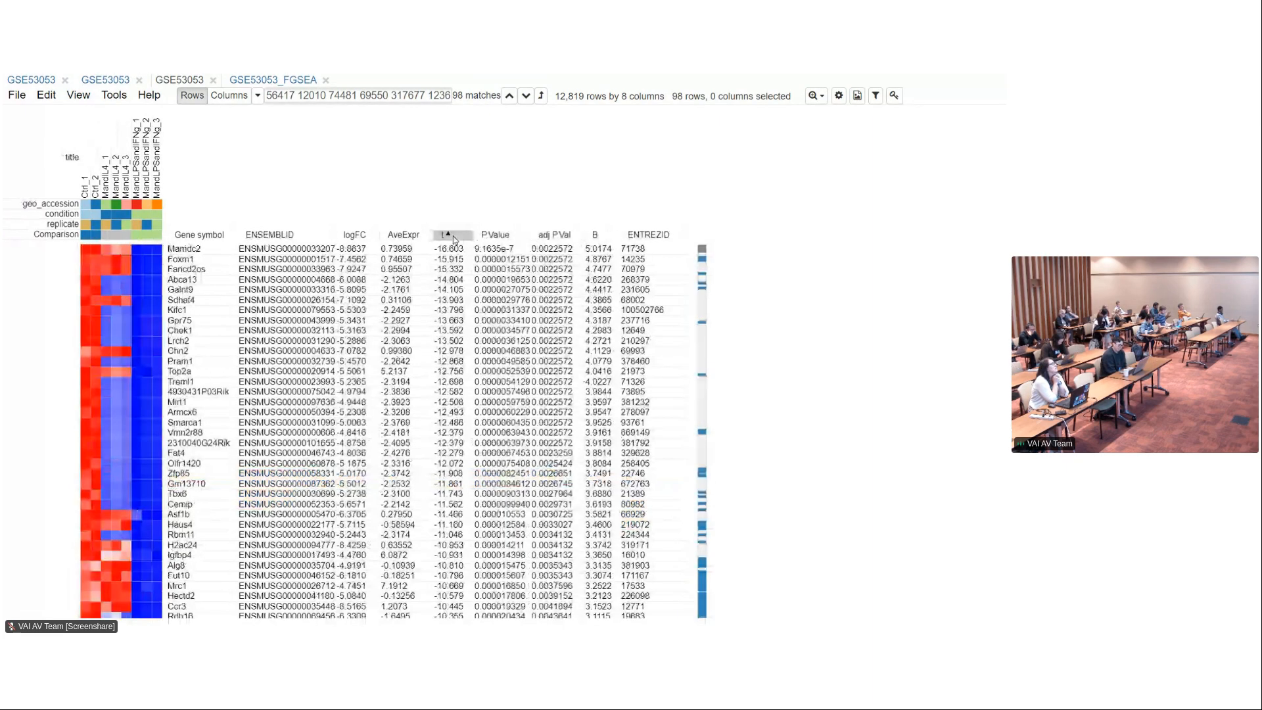
click(814, 102)
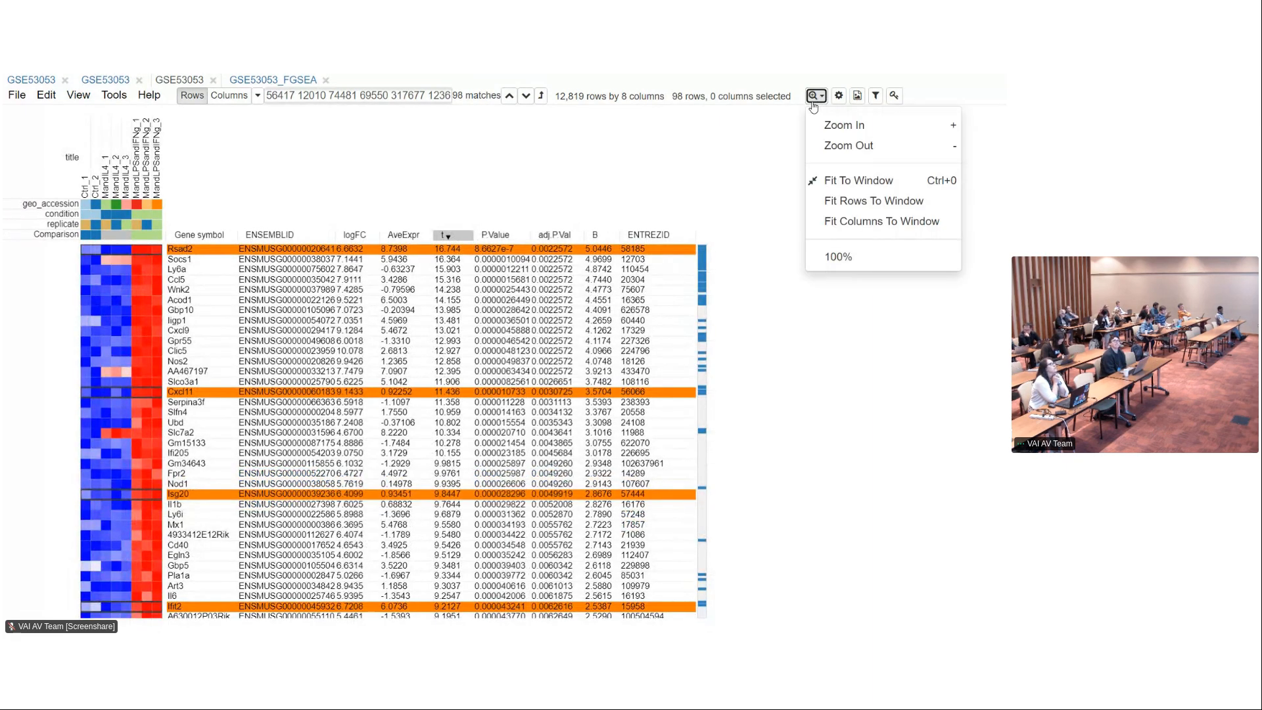
click(845, 180)
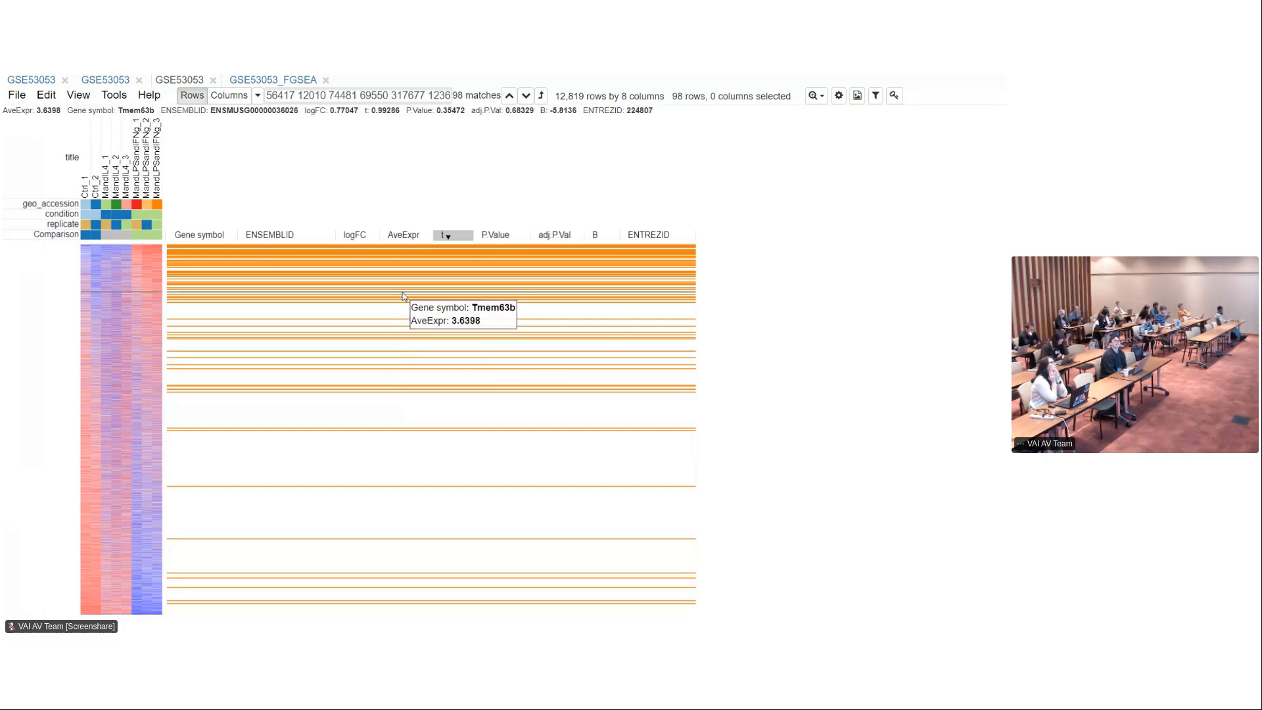
Create a GSEA plot for the selected pathway genes ranked by t, and close it after viewing
click(105, 96)
mouse_move(248, 410)
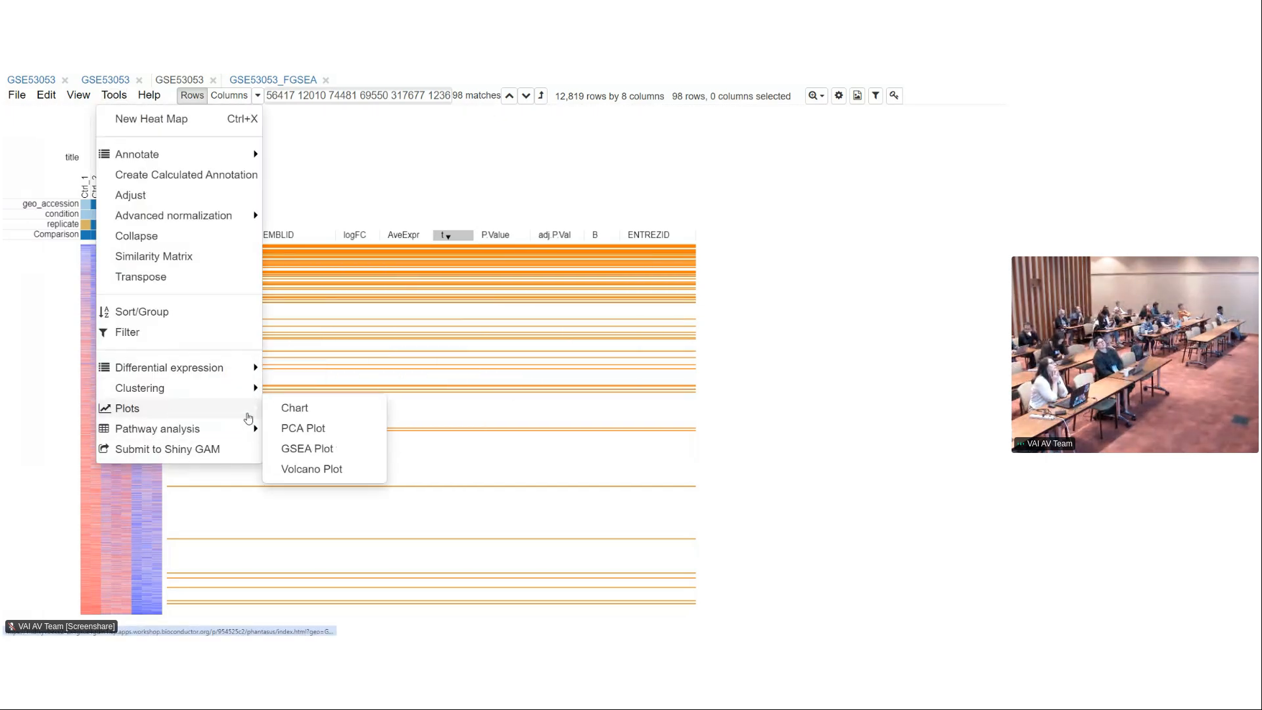
click(324, 449)
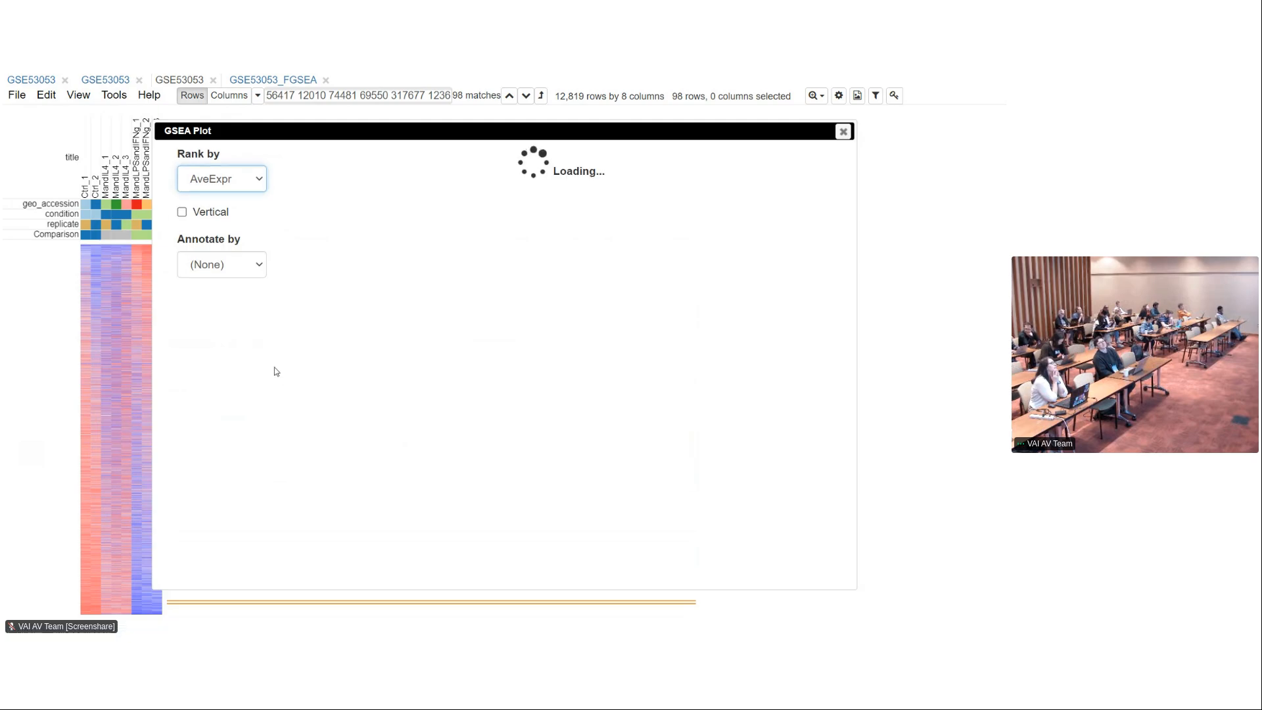
click(224, 172)
click(220, 238)
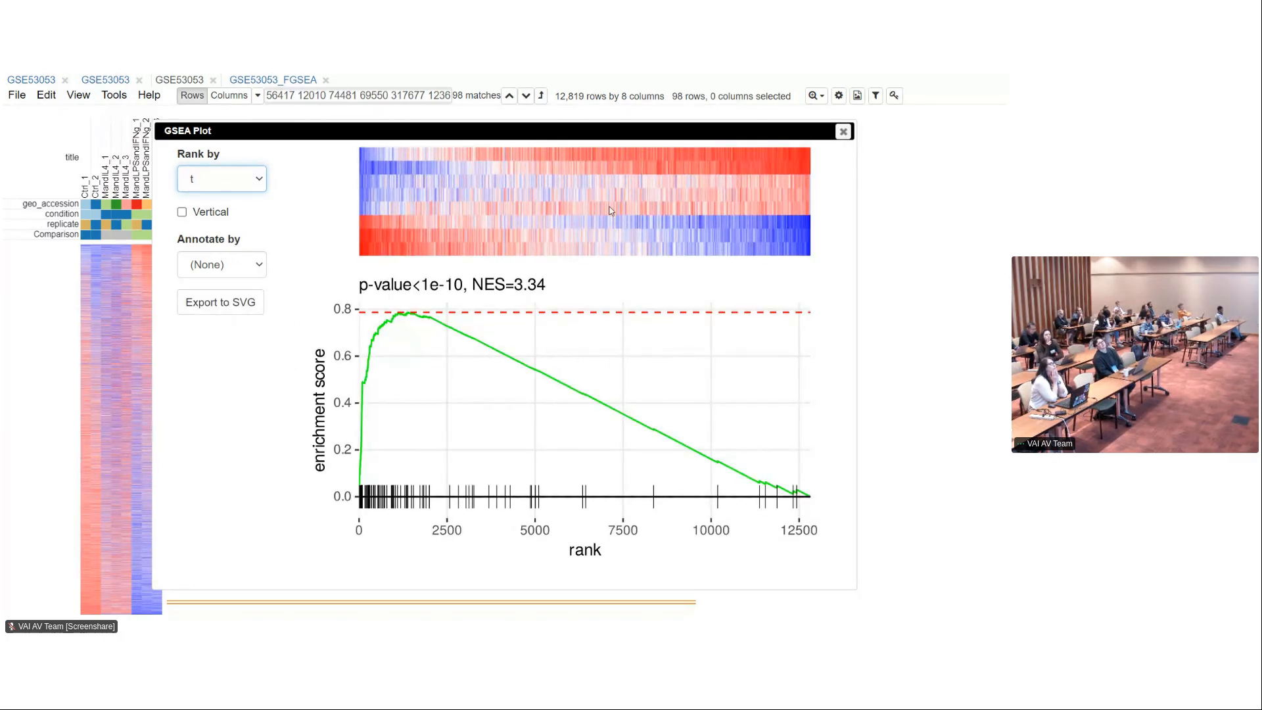
click(843, 132)
Switch to the presentation and advance to the slide on preloaded datasets and sessions
key(alt+Tab)
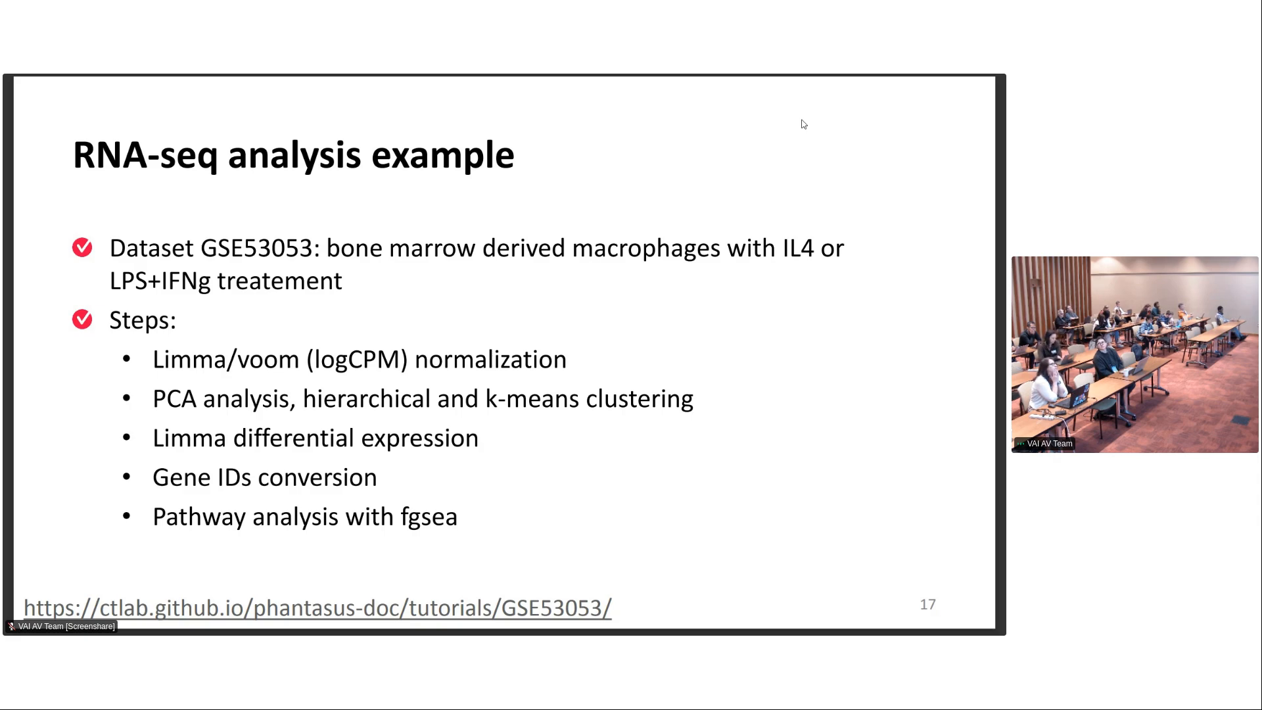
key(Right)
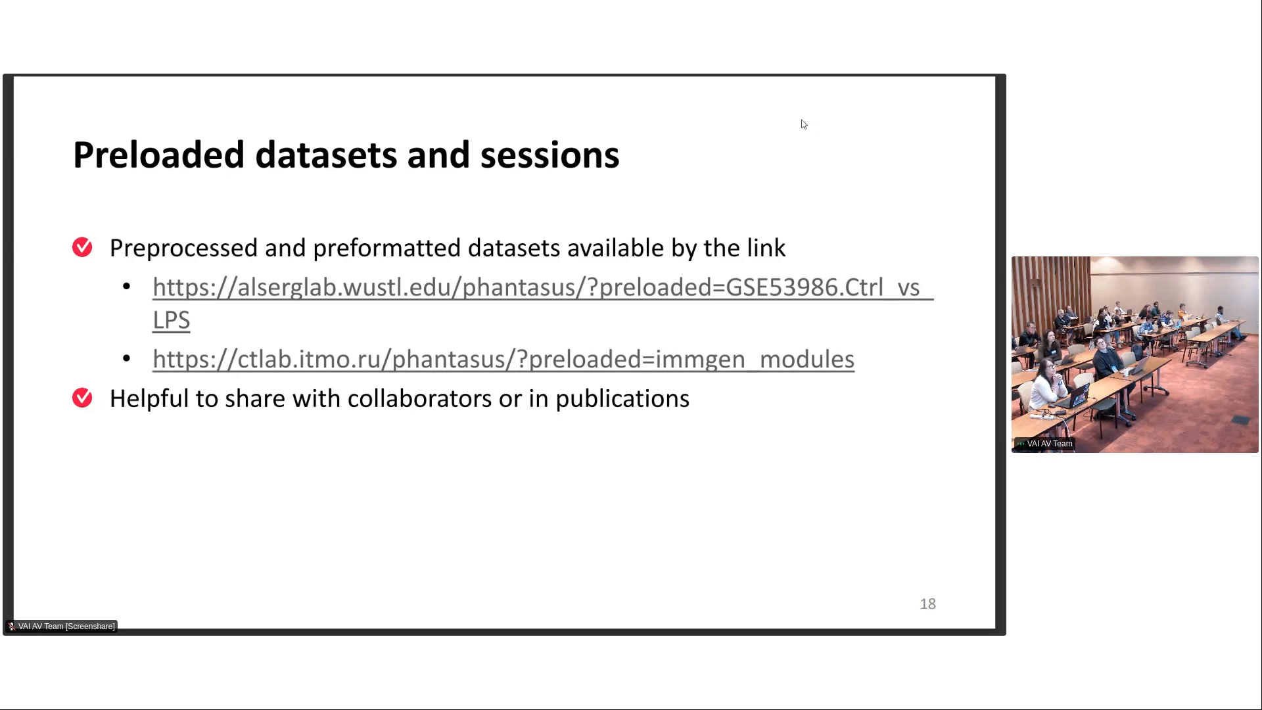
Switch to RStudio and run the phantasusPkgDemo.Rmd code that loads GSE53986 with getGEO, trims its annotations and quantile-normalizes the log2 expression
key(alt+Tab)
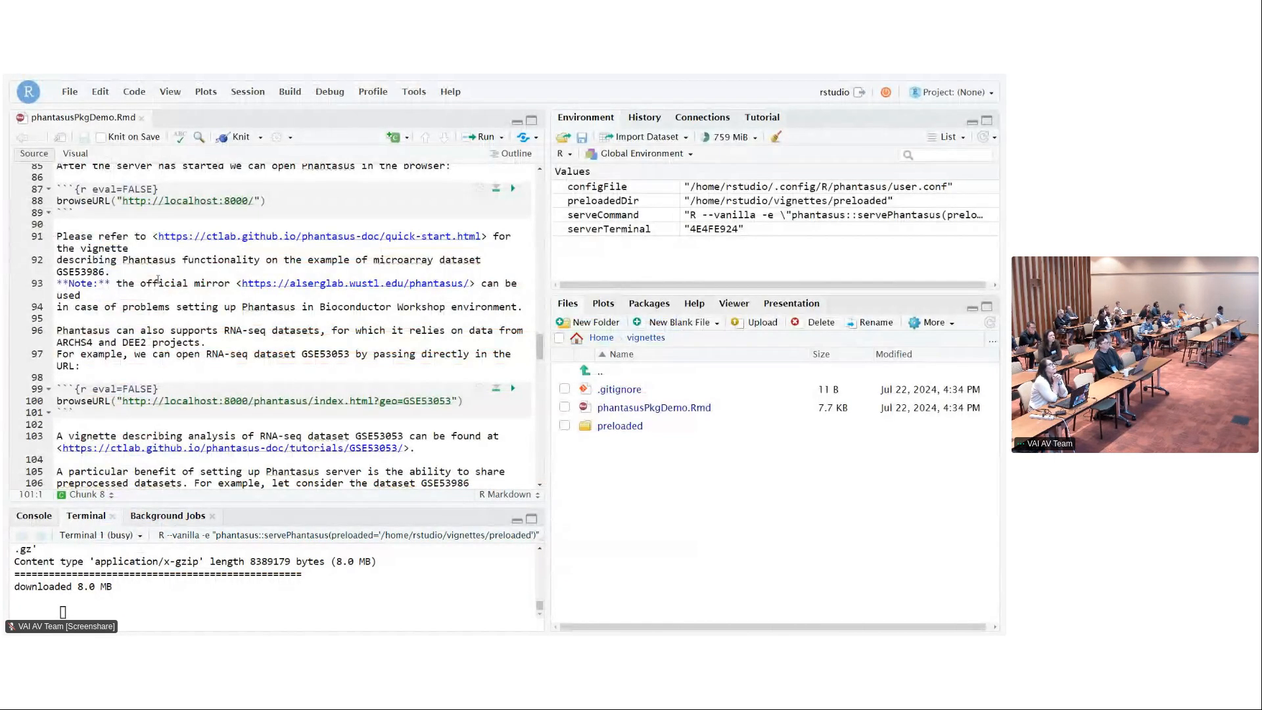
key(Down)
key(Down)
key(Down)
key(Down)
key(Down)
key(Down)
key(Down)
key(Down)
key(Down)
key(Down)
key(Down)
key(Down)
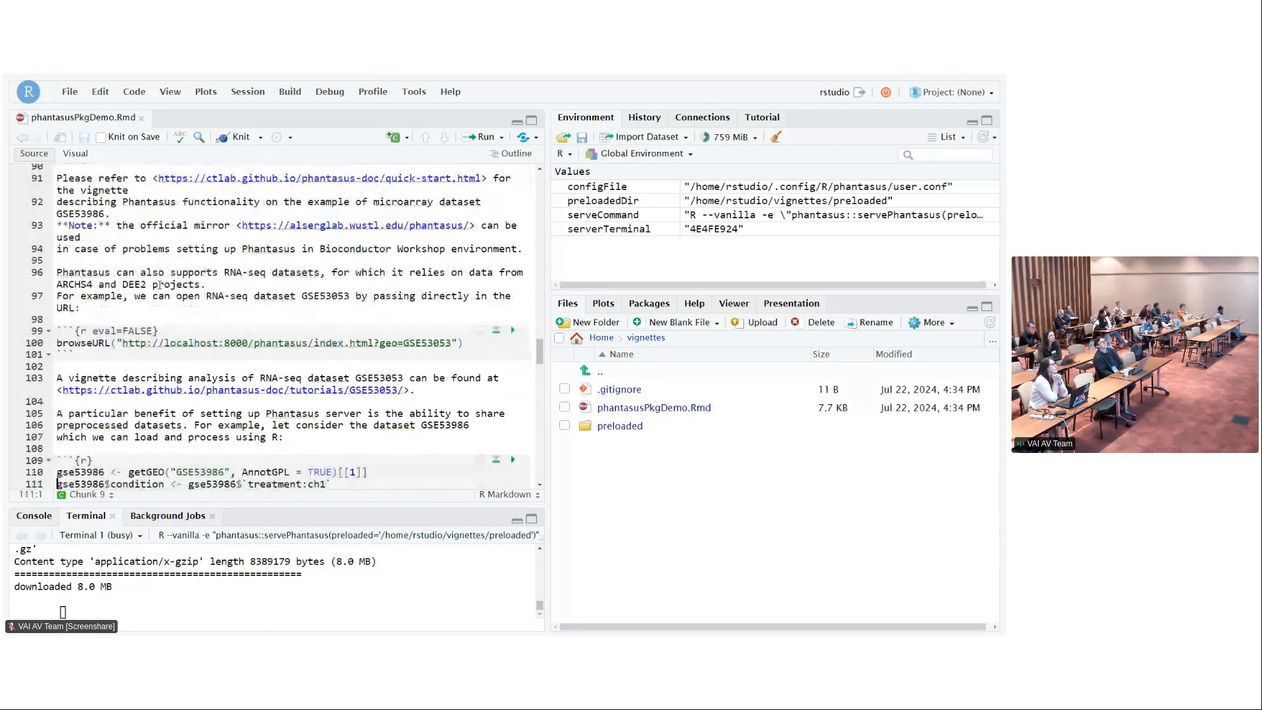
key(ctrl+Return)
key(ctrl+Return)
key(ctrl+Return)
key(ctrl+Return)
key(ctrl+Return)
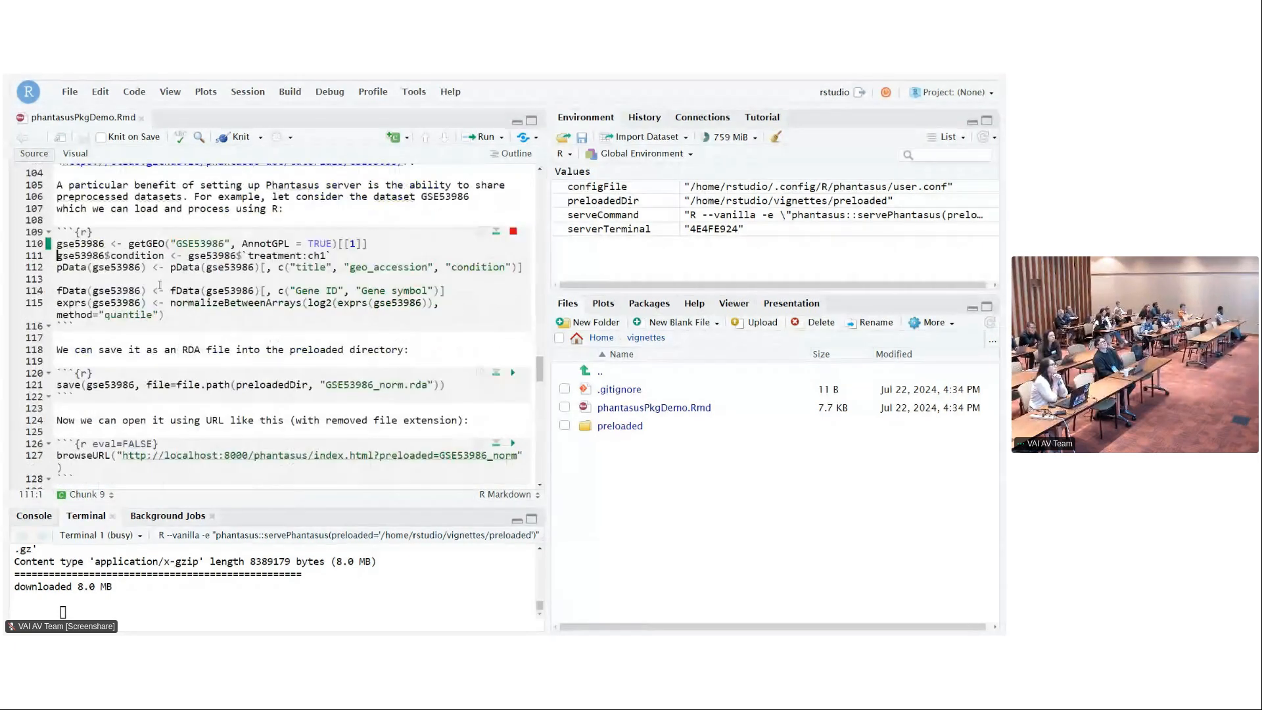
Run the code that saves gse53986 into the preloaded directory as GSE53986_norm.rda
key(Down)
key(Down)
key(Down)
key(Down)
key(Down)
key(ctrl+Return)
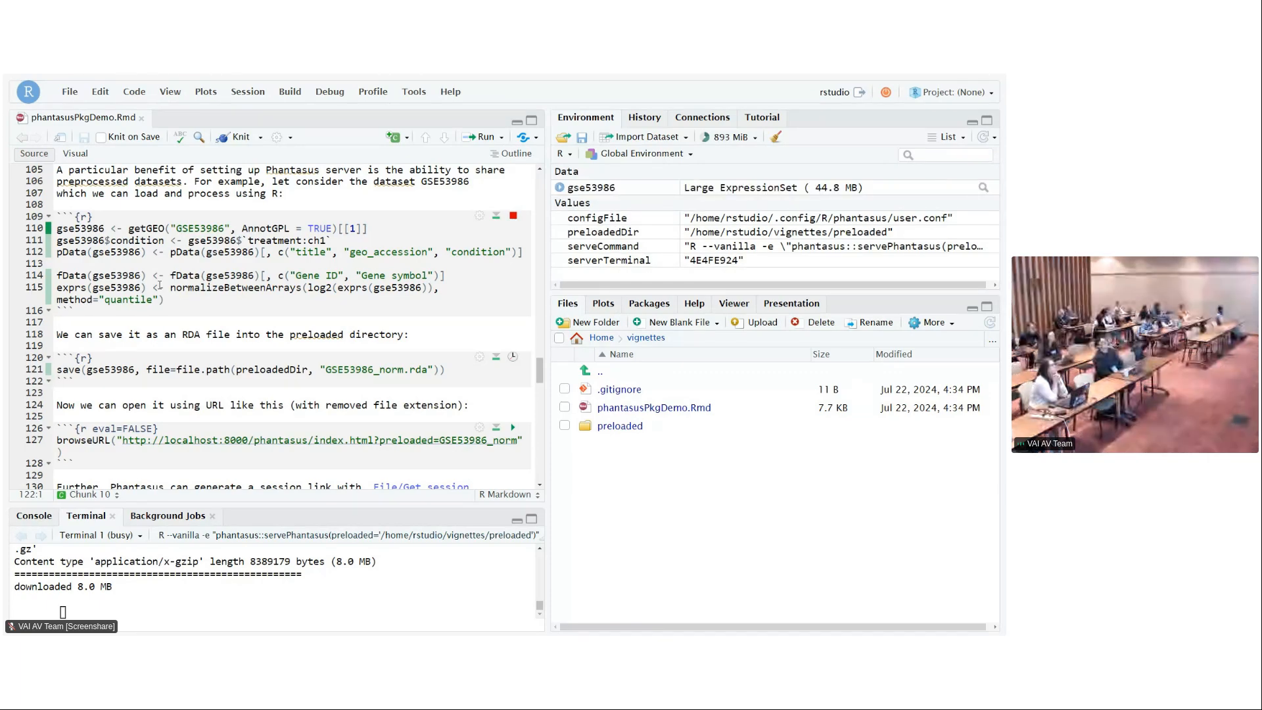
key(Down)
key(Down)
key(Down)
key(Down)
key(Down)
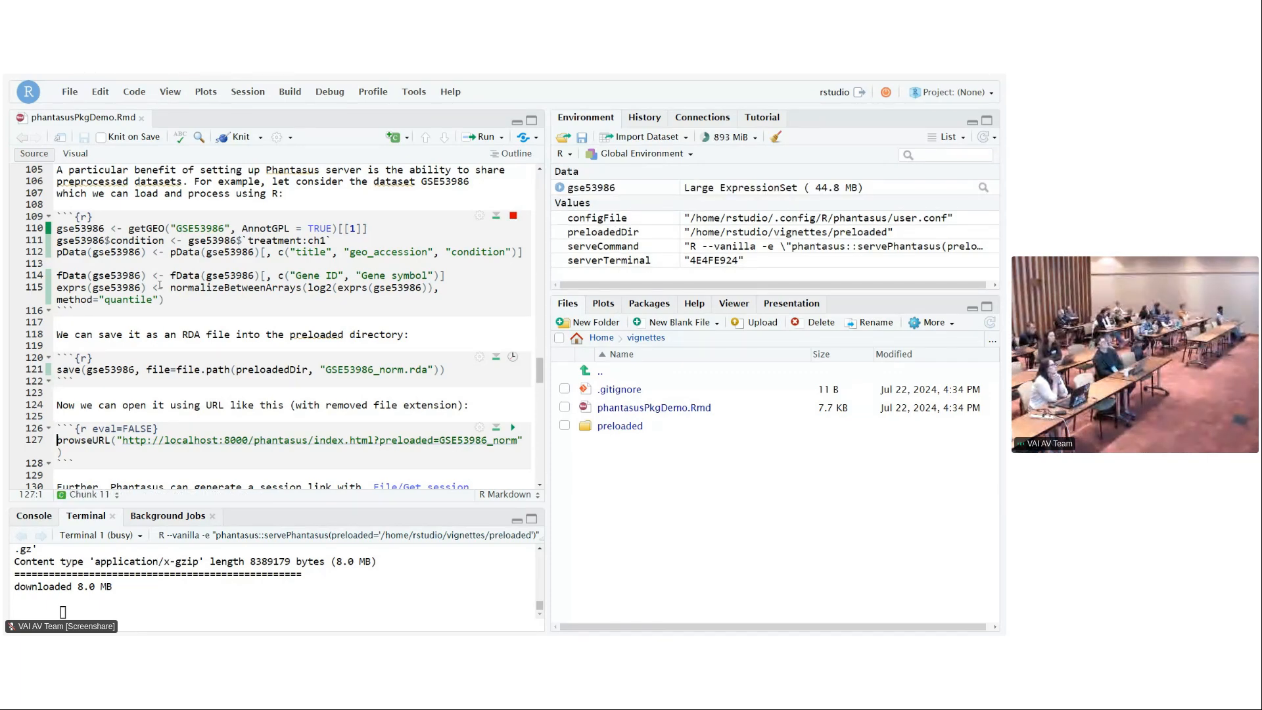
key(Down)
key(Down)
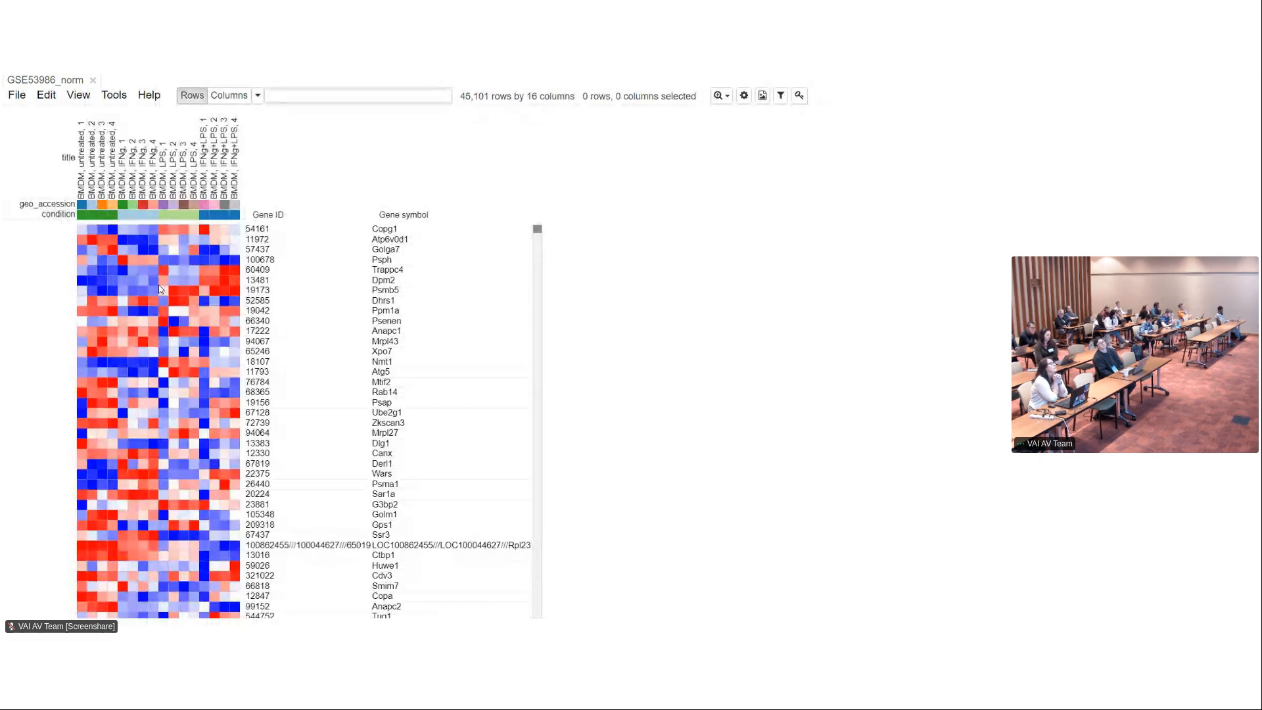
key(alt+Tab)
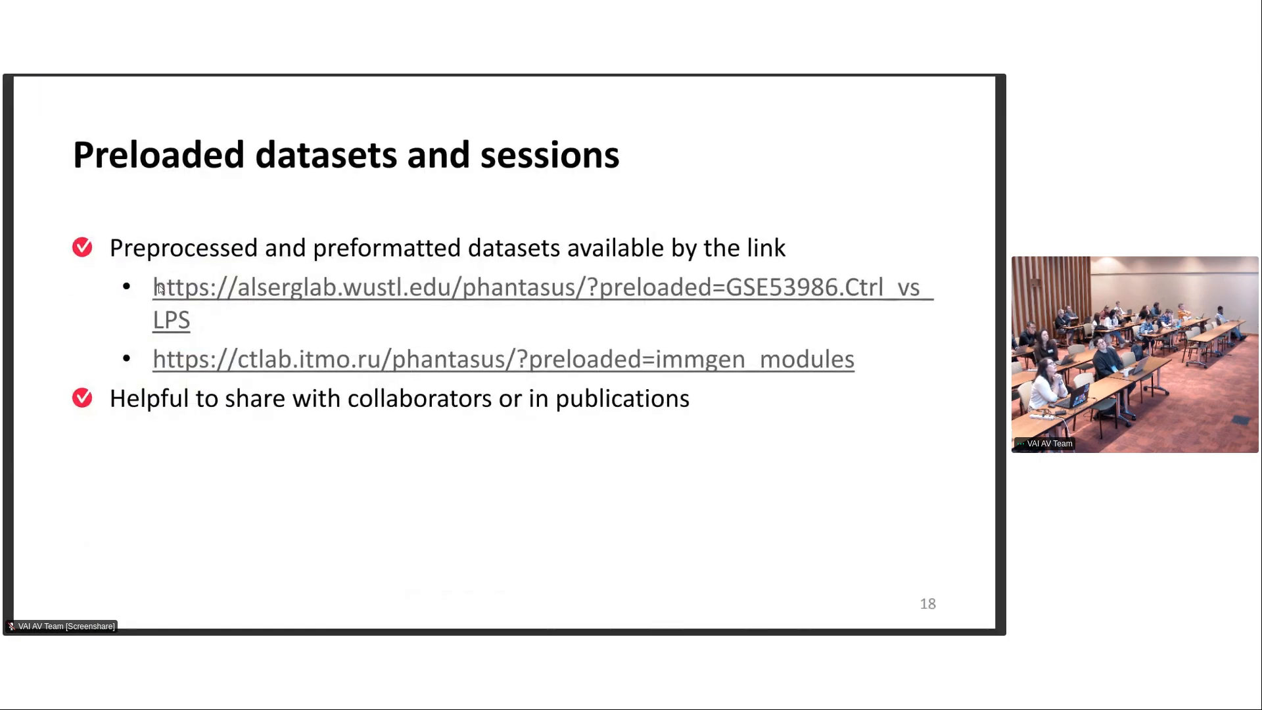